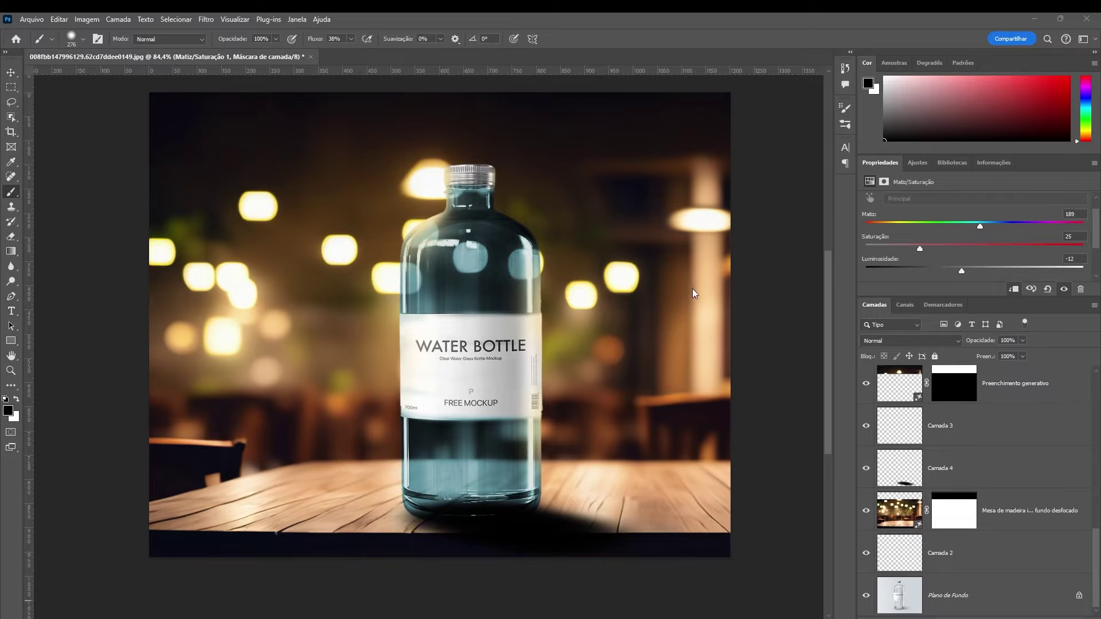
# Show the plain bottle photo, Camada 0, on its own, then bring all layers back.
pyautogui.scroll(1, 773, 360)
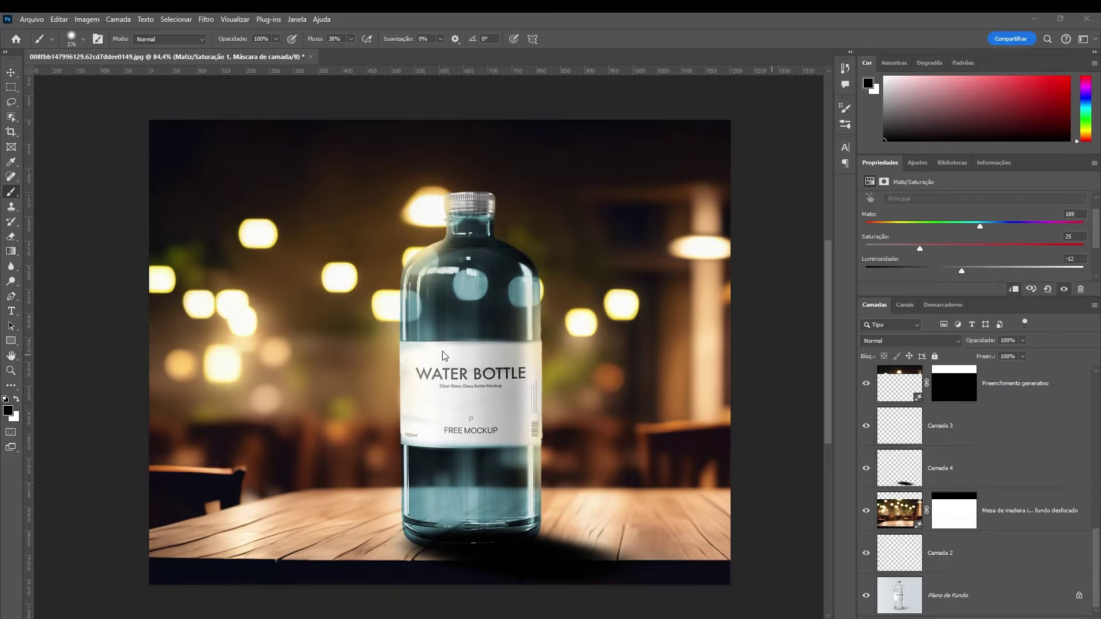
pyautogui.scroll(3, 480, 450)
pyautogui.scroll(-3, 476, 436)
pyautogui.scroll(-1, 473, 425)
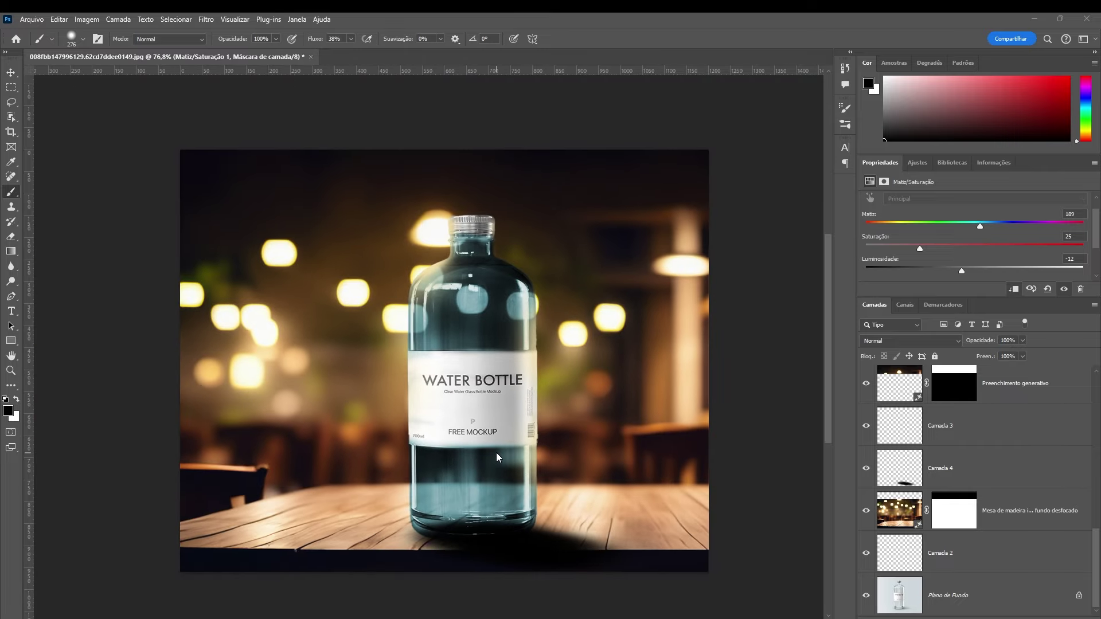
pyautogui.scroll(1, 470, 412)
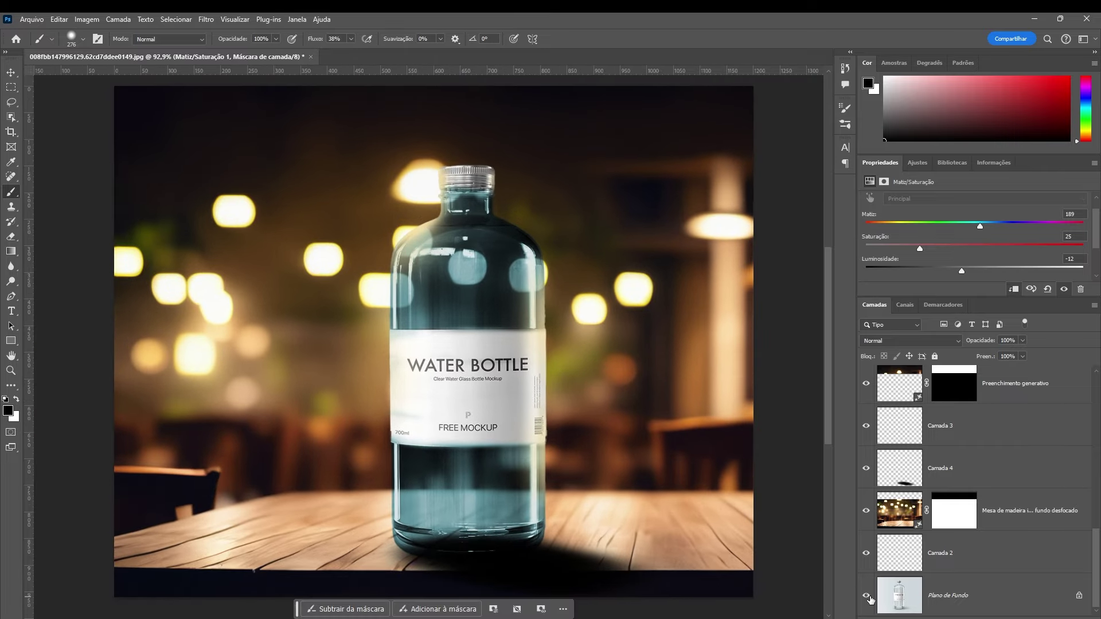
pyautogui.keyDown('alt'); pyautogui.click(867, 598); pyautogui.keyUp('alt')
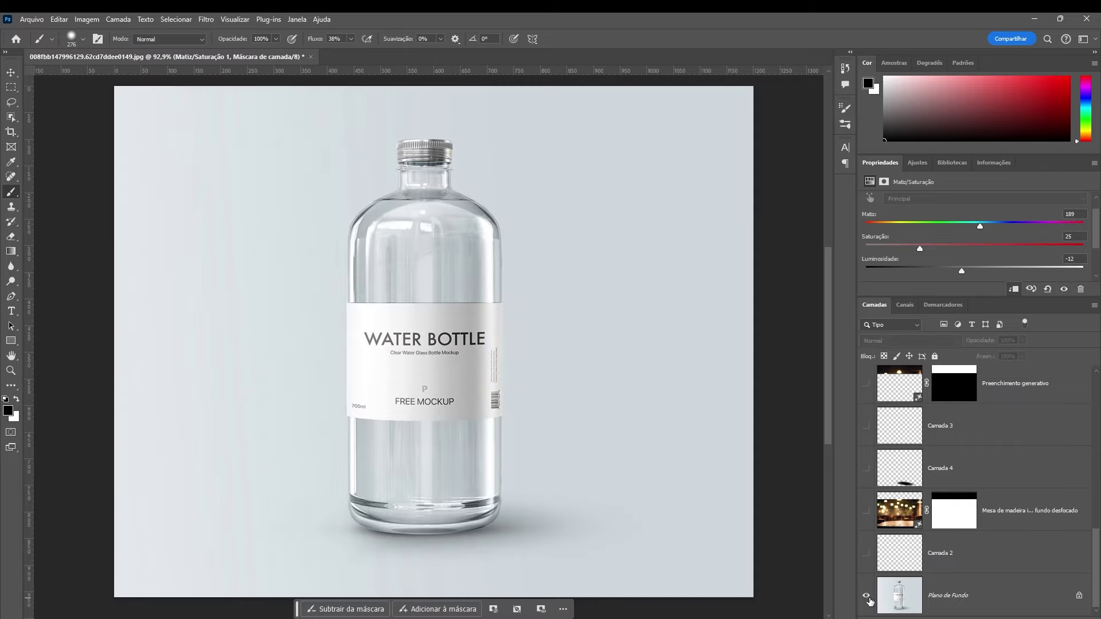
pyautogui.keyDown('alt'); pyautogui.click(867, 598); pyautogui.keyUp('alt')
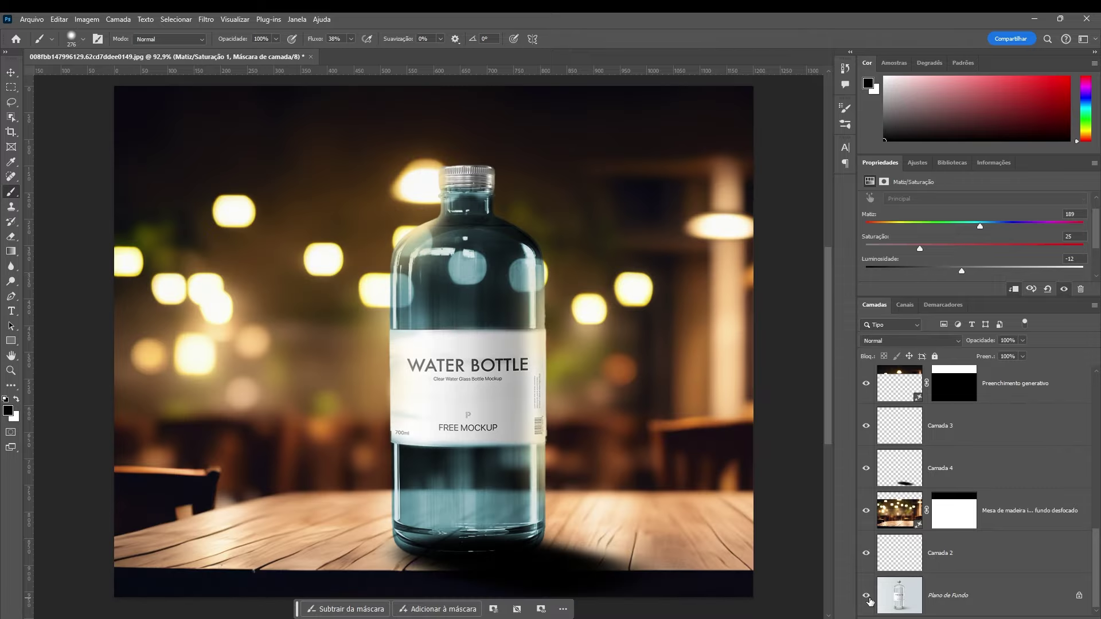
# Alt-drag Camada 0 to the top of the stack as Camada 0 copiar, and centre the bottle in view.
pyautogui.scroll(3, 451, 300)
pyautogui.scroll(-3, 493, 344)
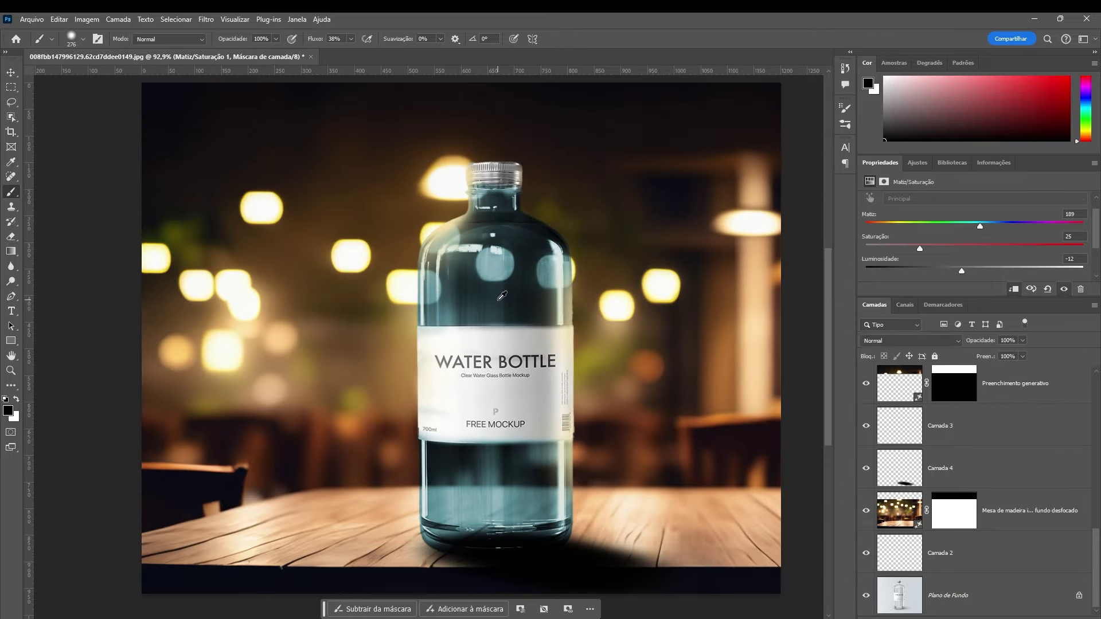
pyautogui.scroll(3, 483, 167)
pyautogui.scroll(3, 483, 166)
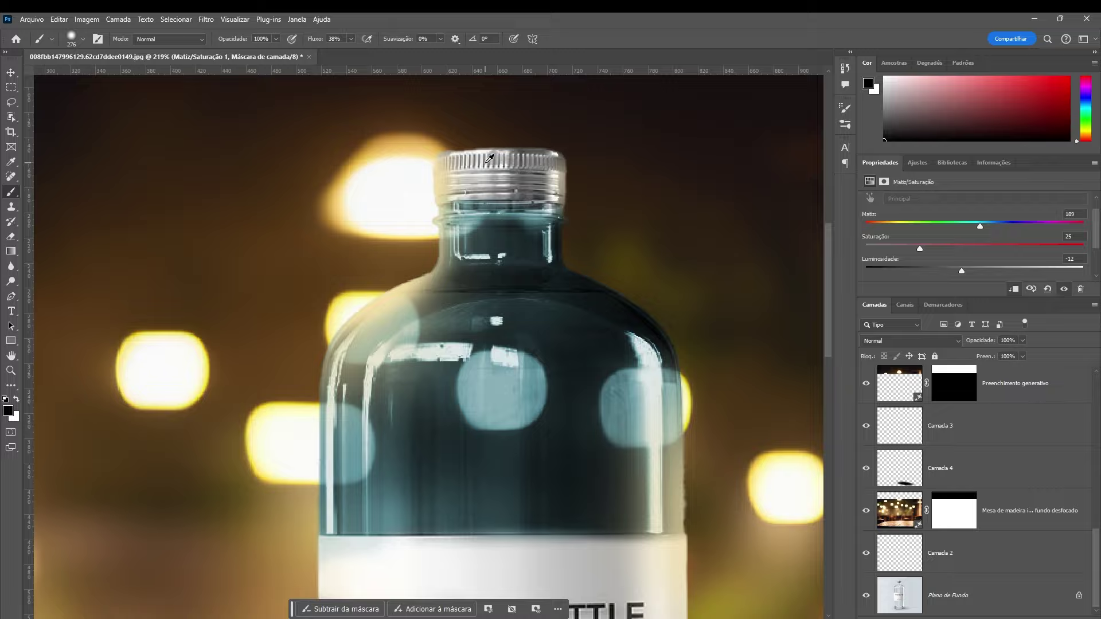
pyautogui.scroll(-7, 482, 167)
pyautogui.scroll(-2, 482, 166)
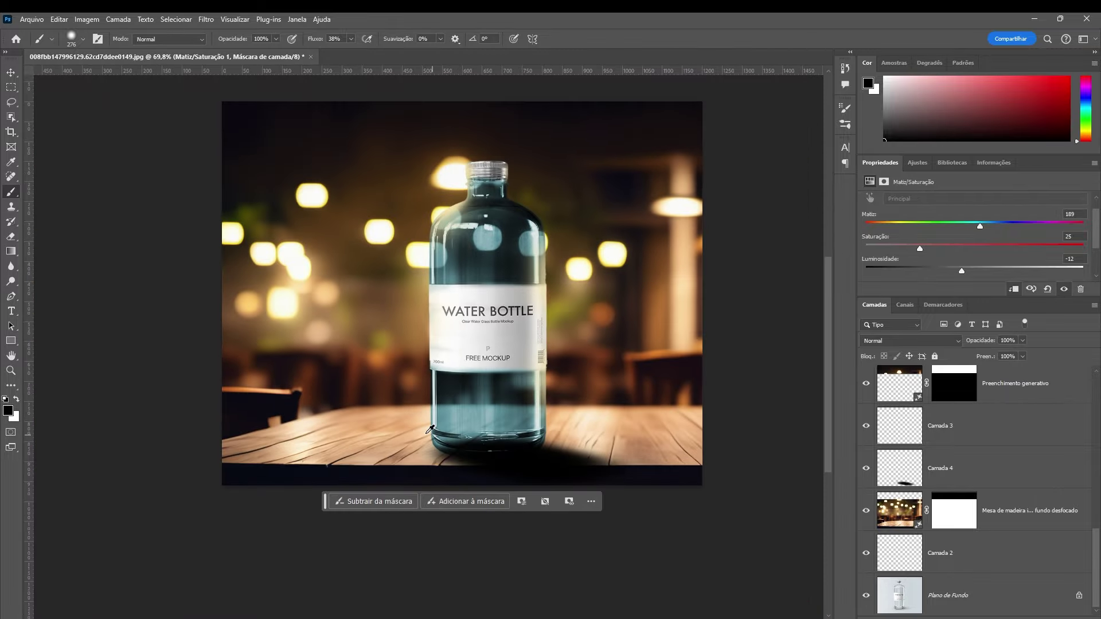
pyautogui.scroll(4, 430, 429)
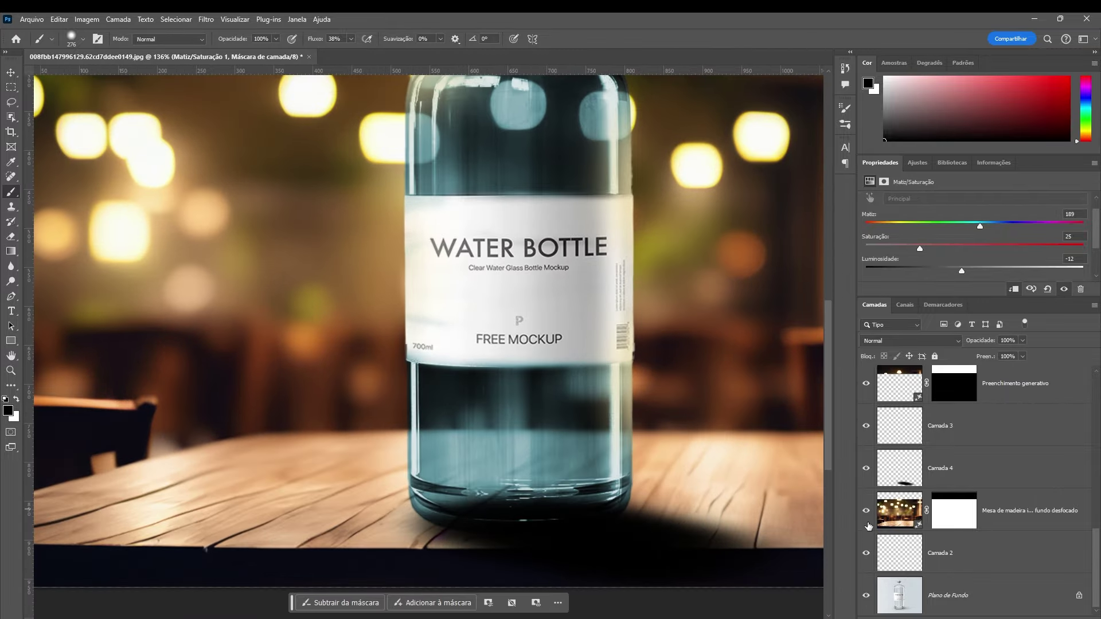
pyautogui.scroll(-2, 659, 379)
pyautogui.scroll(-3, 630, 361)
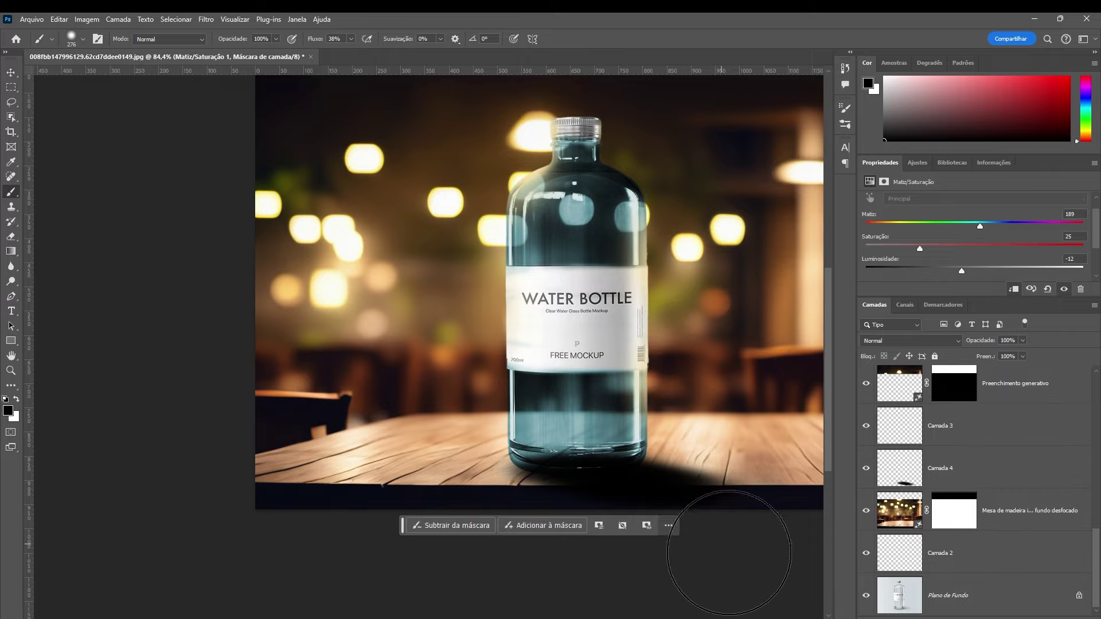
pyautogui.hscroll(5, 739, 558)
pyautogui.scroll(1, 740, 559)
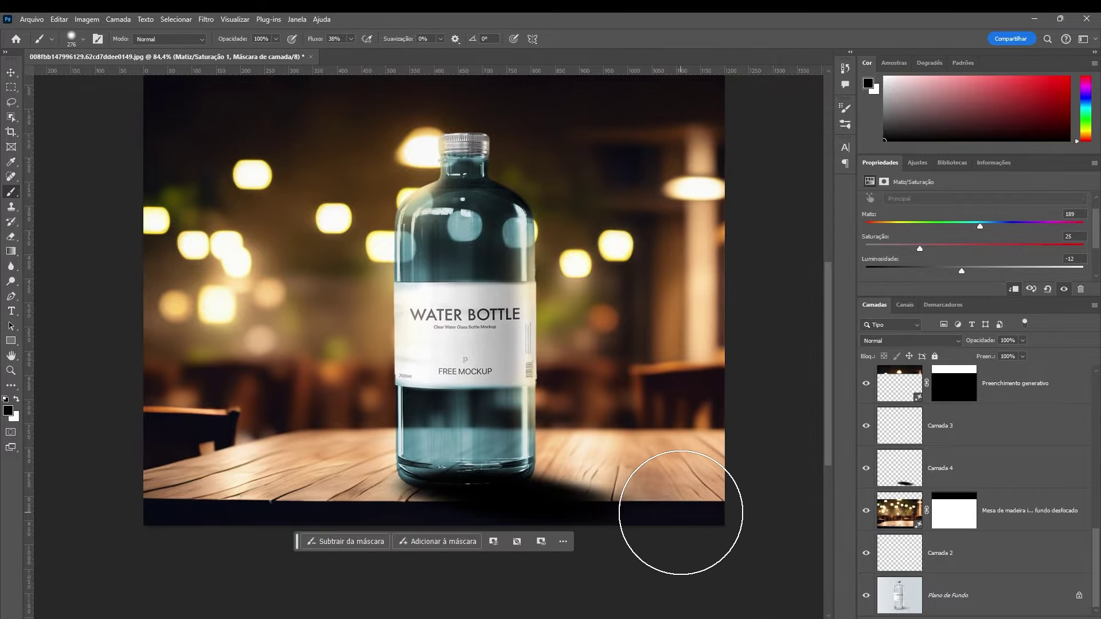
pyautogui.keyDown('alt'); pyautogui.scroll(-1, 682, 516); pyautogui.keyUp('alt')
pyautogui.keyDown('alt'); pyautogui.scroll(2, 682, 516); pyautogui.keyUp('alt')
pyautogui.scroll(3, 969, 443)
pyautogui.scroll(5, 969, 443)
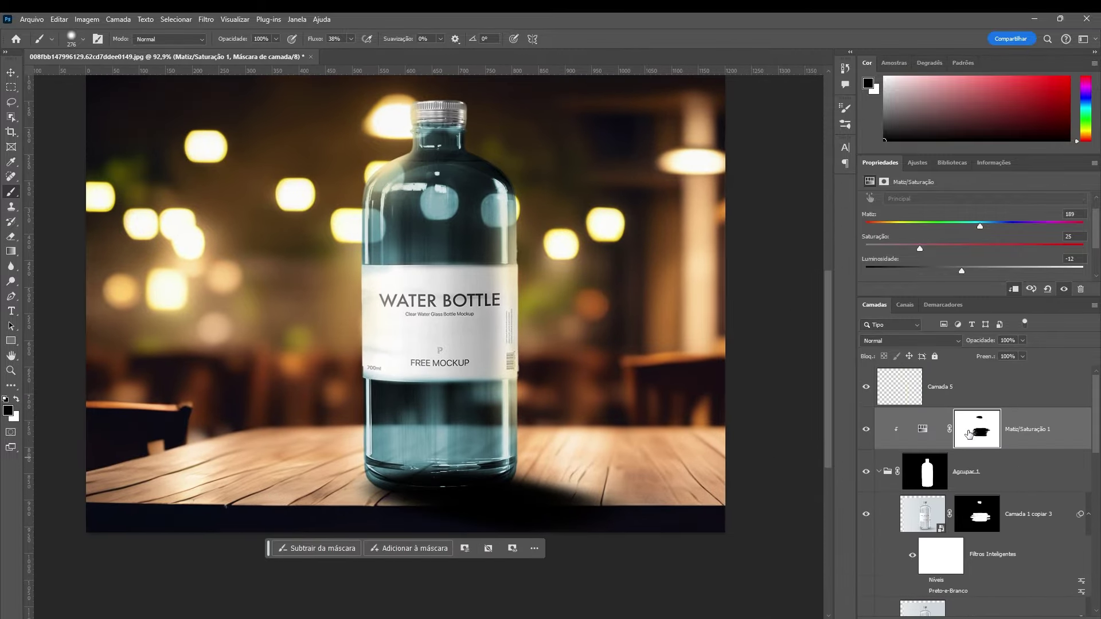
pyautogui.scroll(-8, 969, 441)
pyautogui.scroll(-2, 969, 453)
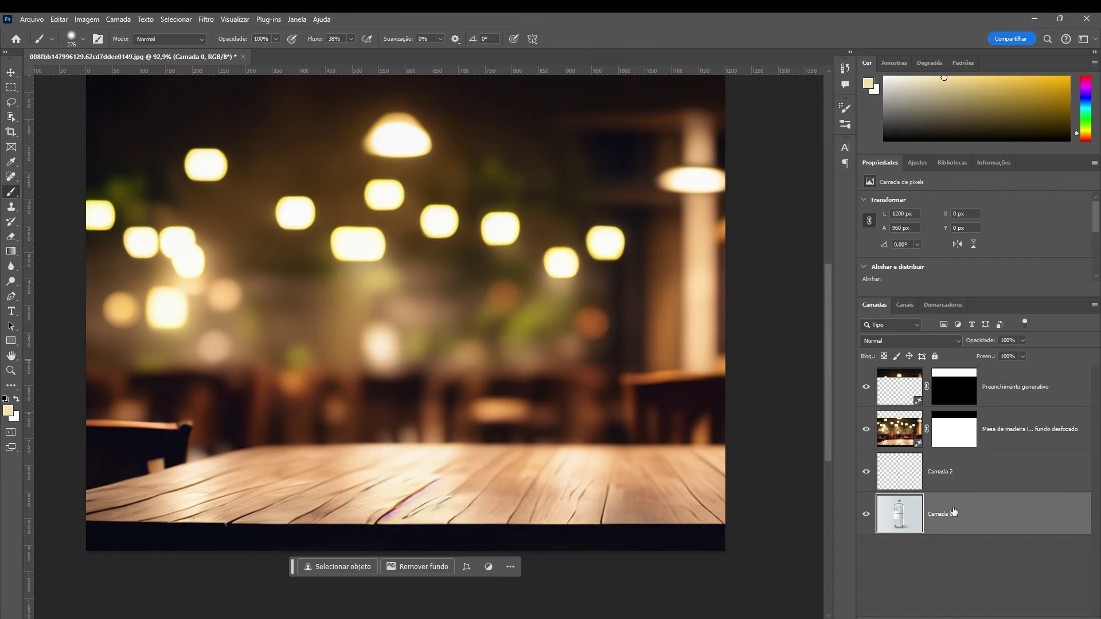
pyautogui.moveTo(968, 510)
pyautogui.mouseDown()
pyautogui.moveTo(1004, 422)
pyautogui.moveTo(1001, 382)
pyautogui.mouseUp()
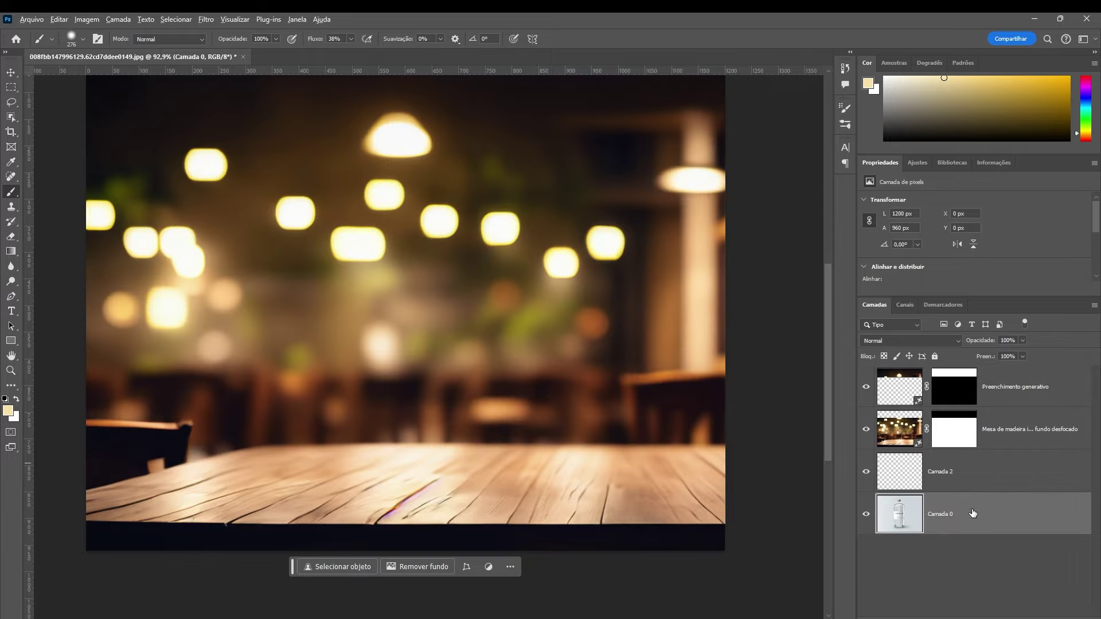
pyautogui.moveTo(975, 514)
pyautogui.mouseDown()
pyautogui.moveTo(980, 363)
pyautogui.moveTo(978, 373)
pyautogui.mouseUp()
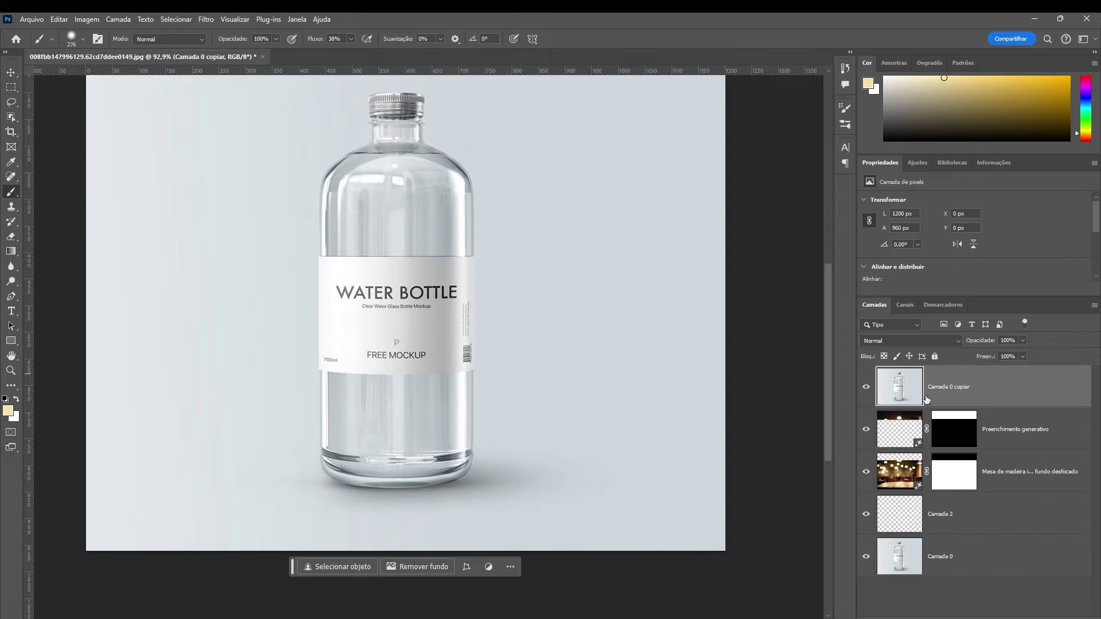
pyautogui.moveTo(671, 241); pyautogui.dragTo(690, 292)
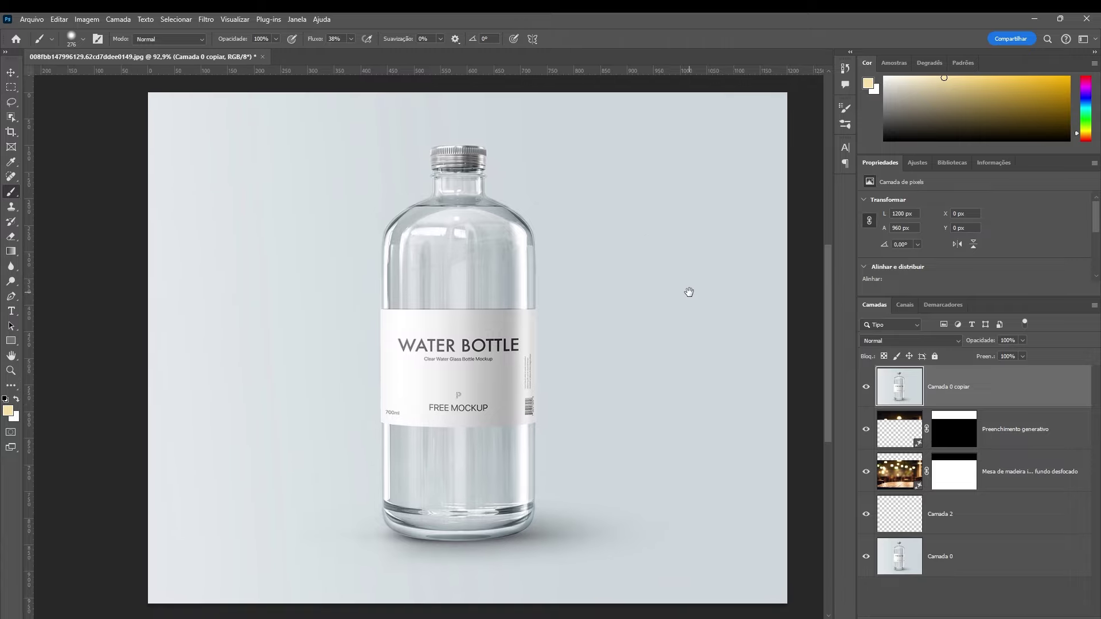
pyautogui.click(13, 73)
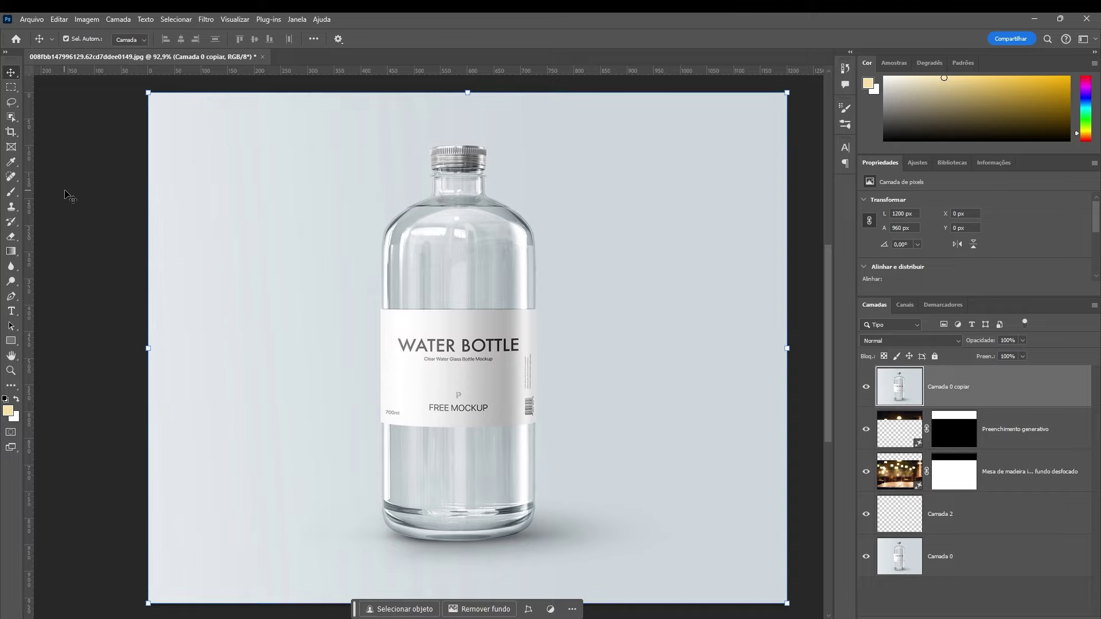
# Select the bottle with Object Selection set to Device processing, and group its layer into Agrupar 1.
pyautogui.click(12, 119)
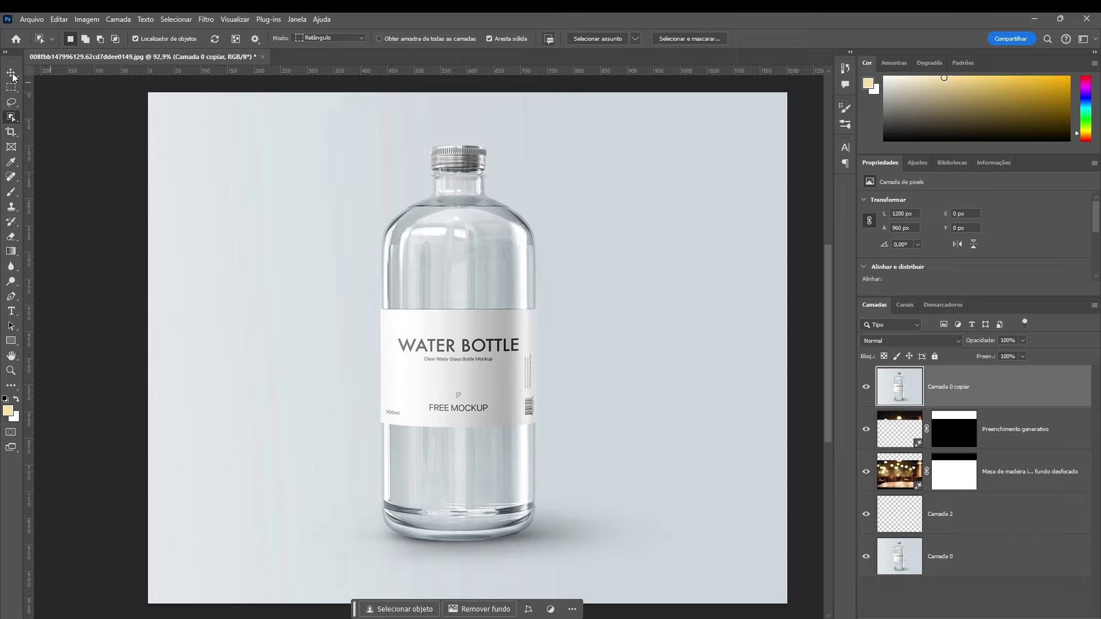
pyautogui.rightClick(19, 115)
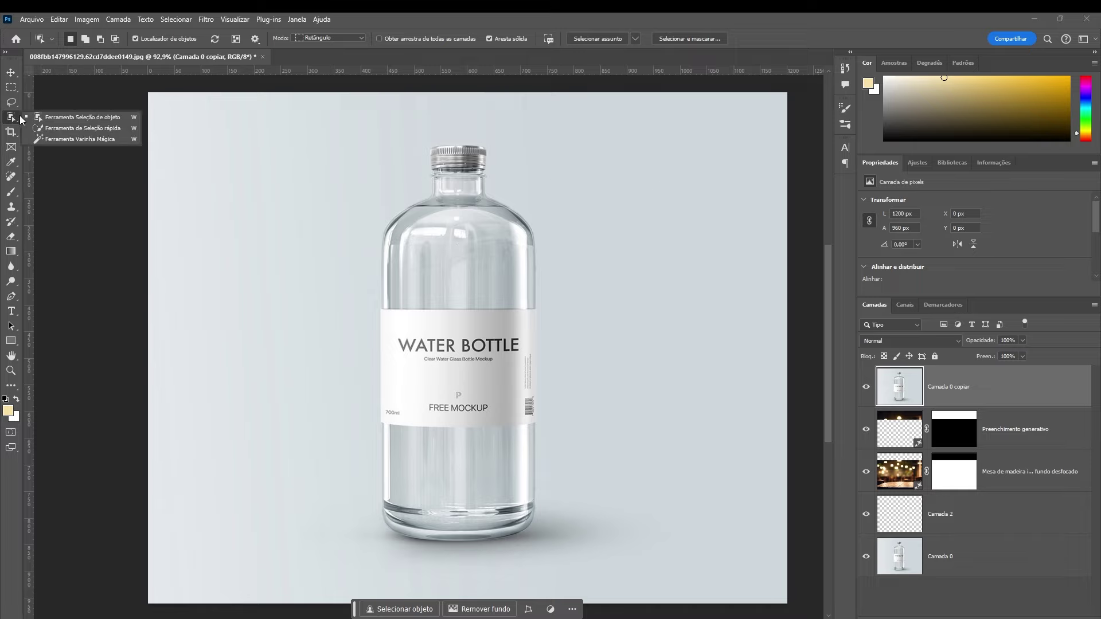
pyautogui.click(74, 117)
pyautogui.click(634, 39)
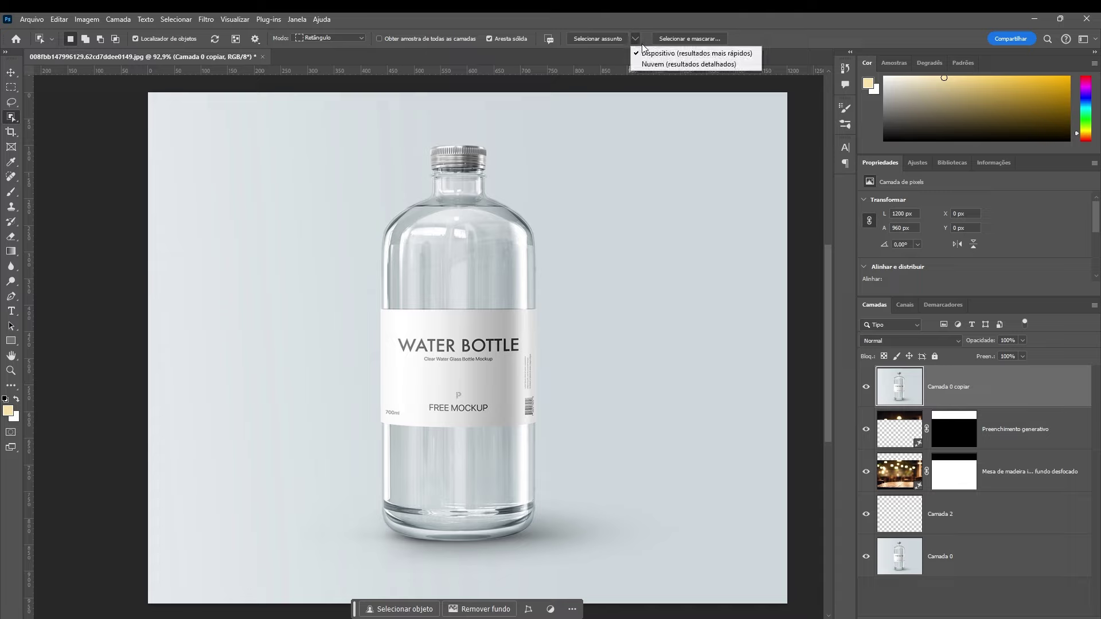
pyautogui.click(660, 63)
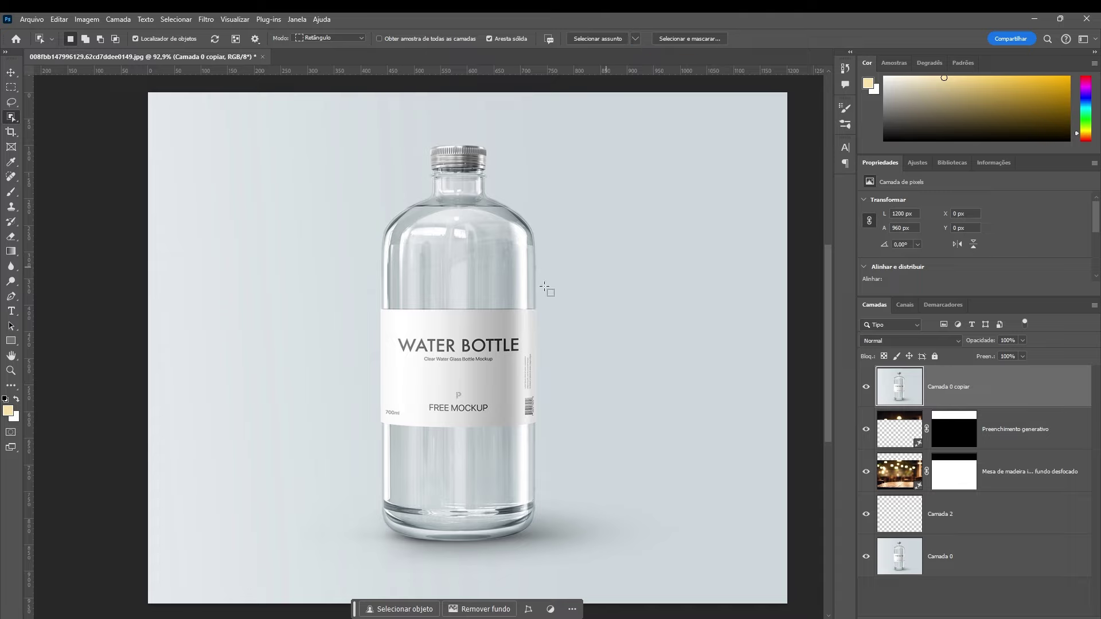
pyautogui.click(512, 218)
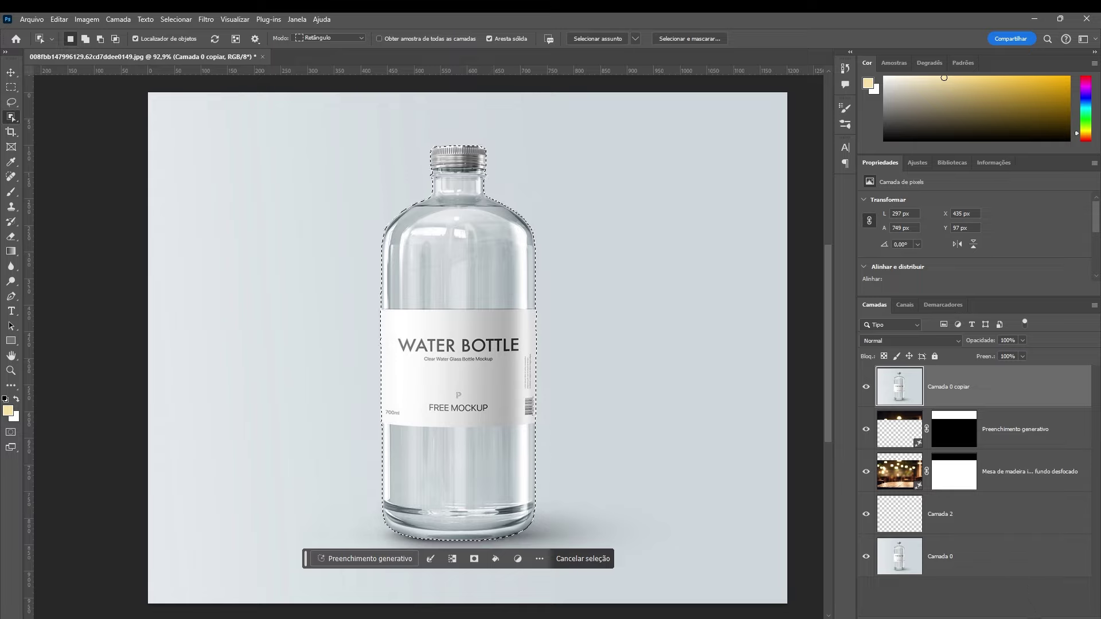
pyautogui.hotkey('ctrl', 'g')
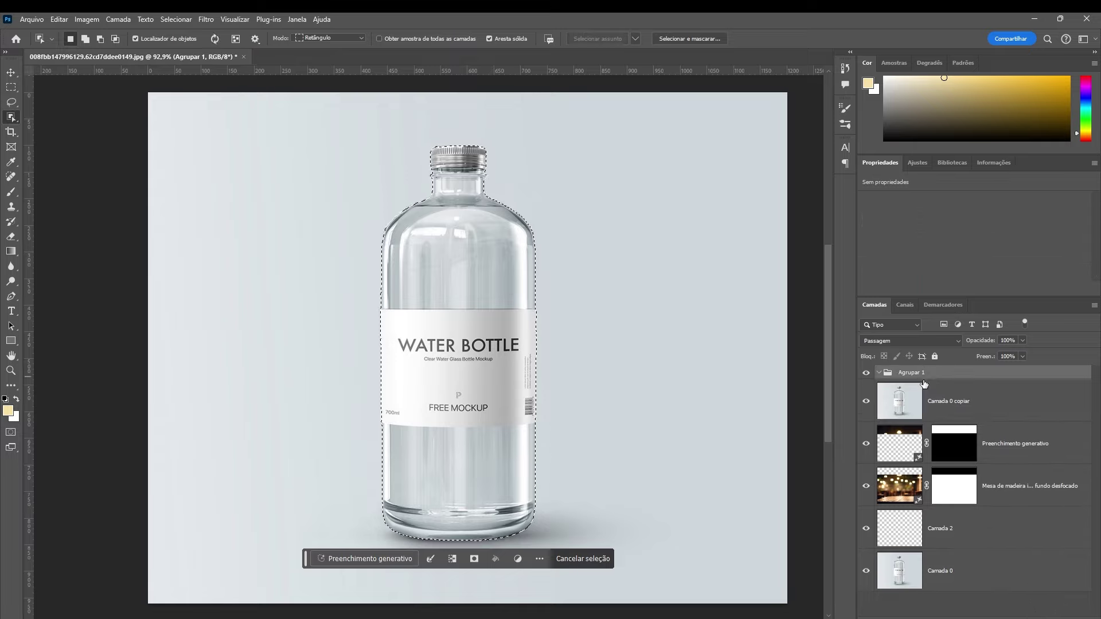
# Give Agrupar 1 a bottle-shaped layer mask, preview the mask, then reselect Camada 0 copiar.
pyautogui.moveTo(910, 408); pyautogui.dragTo(934, 380)
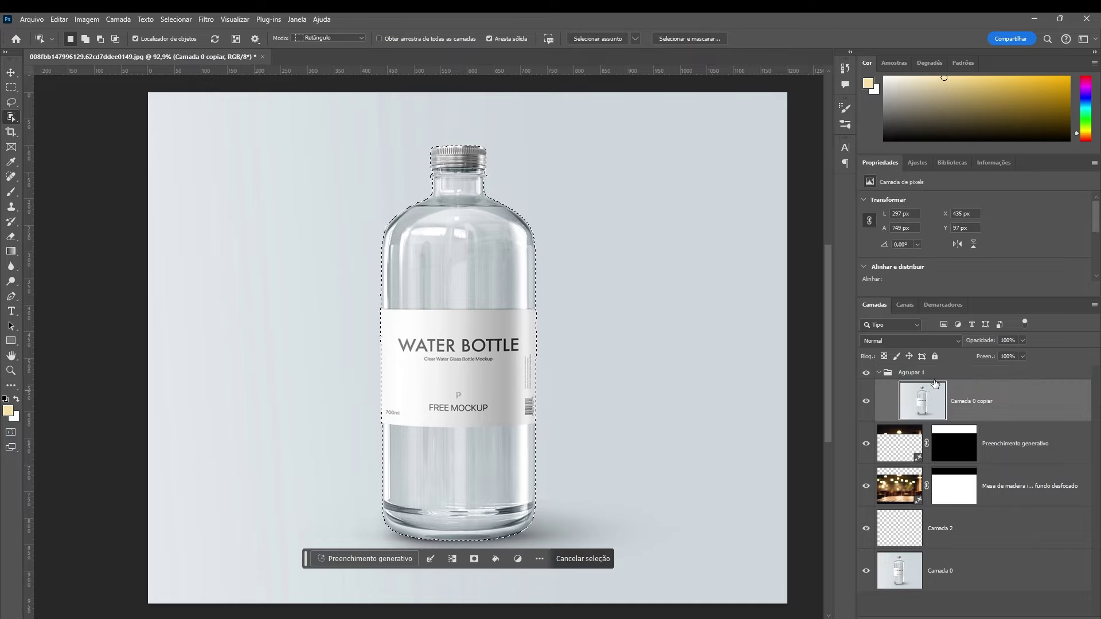
pyautogui.click(943, 375)
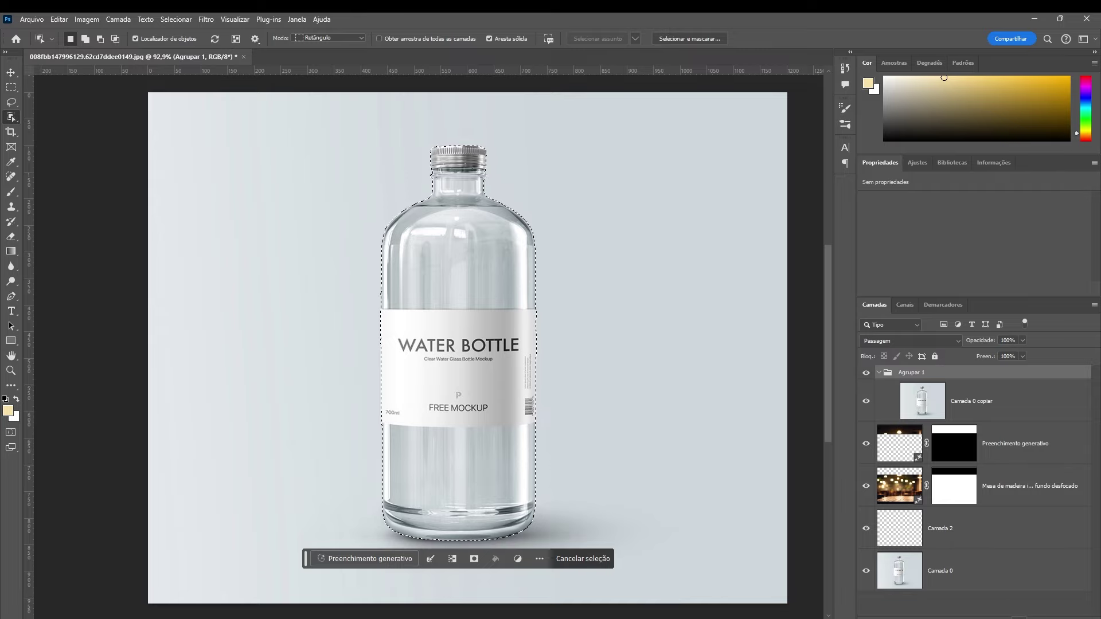
pyautogui.click(1001, 612)
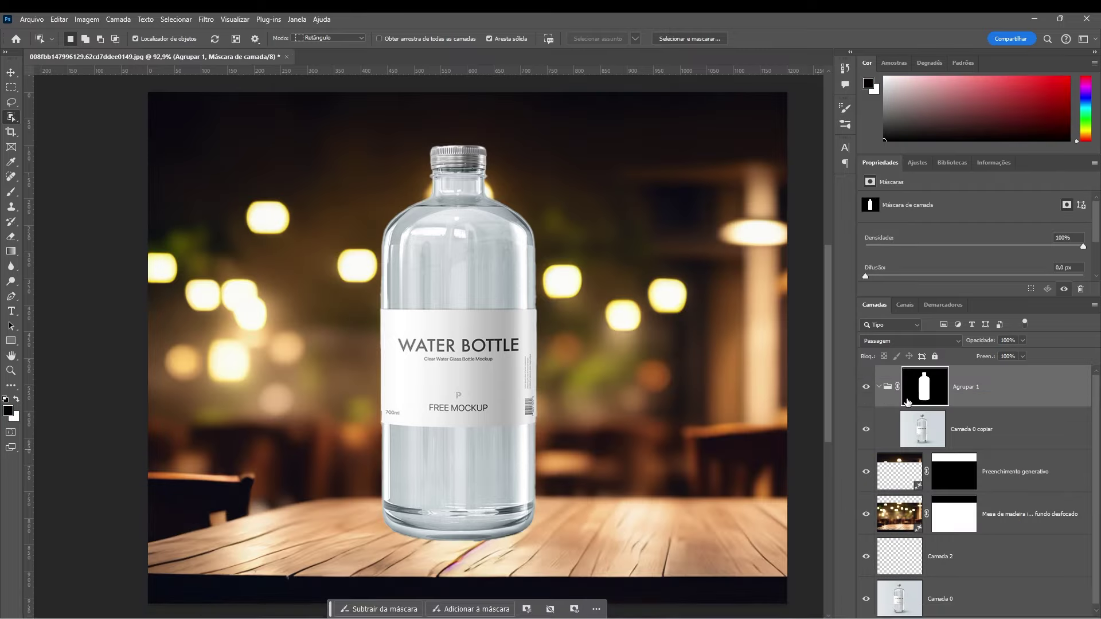
pyautogui.press('\\')
pyautogui.press('\\')
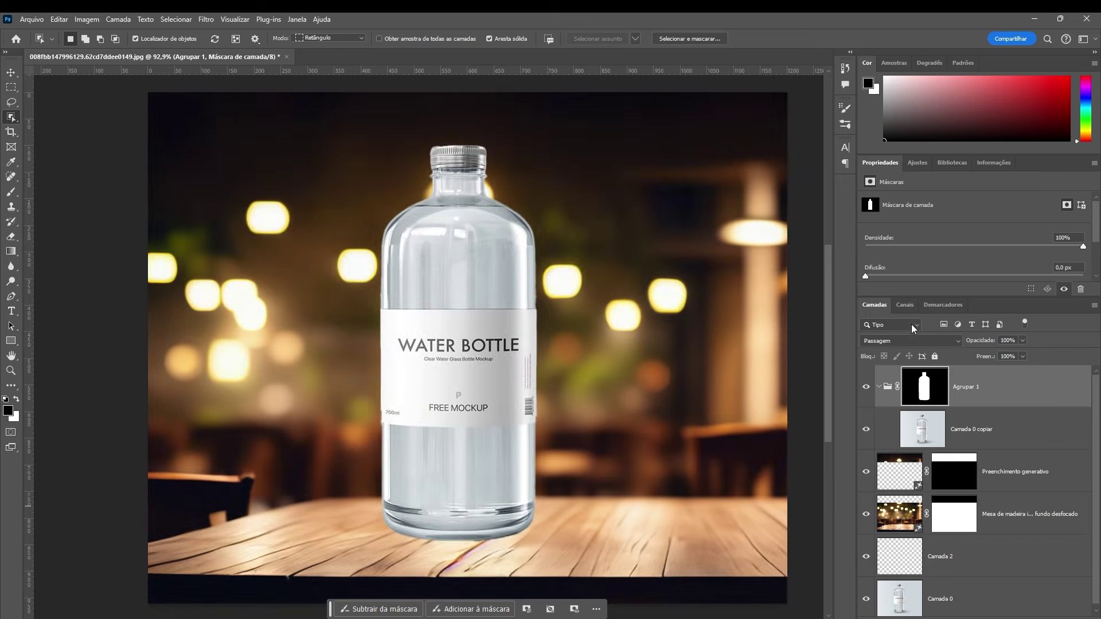
pyautogui.click(1009, 441)
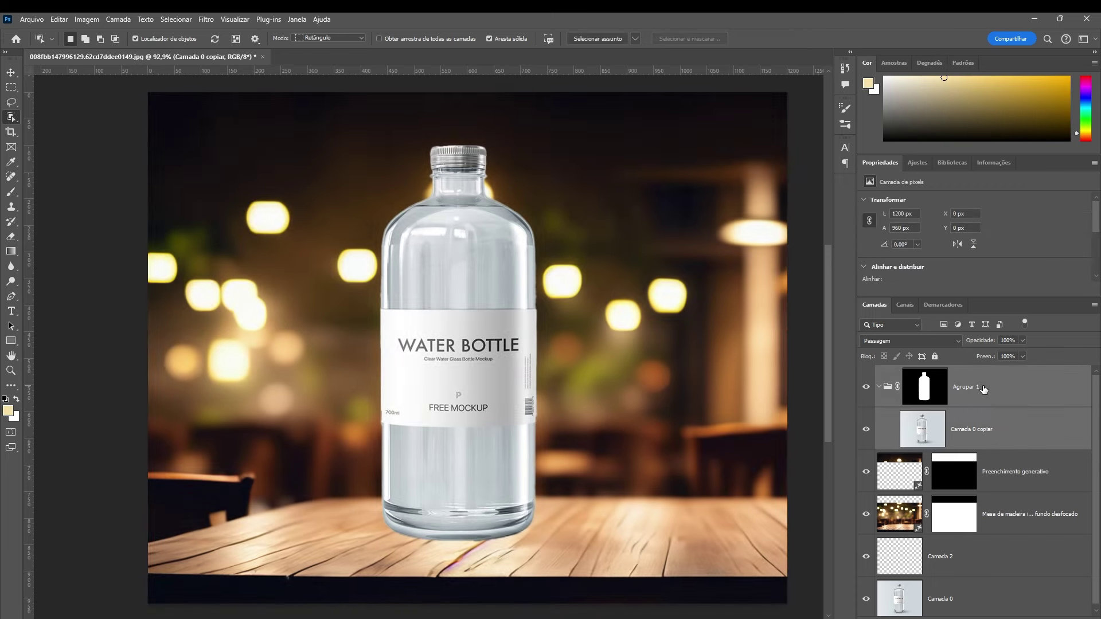
pyautogui.click(11, 72)
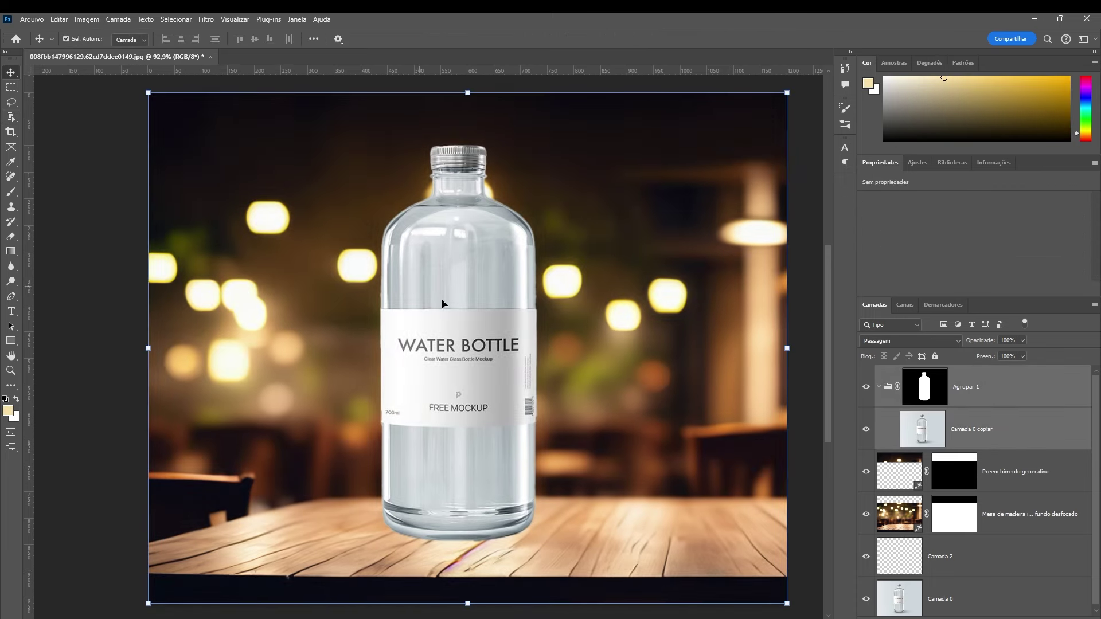
# Shift the bottle right and down onto the café table, keeping Camada 0 copiar selected.
pyautogui.moveTo(449, 327)
pyautogui.mouseDown()
pyautogui.moveTo(478, 348)
pyautogui.moveTo(506, 349)
pyautogui.mouseUp()
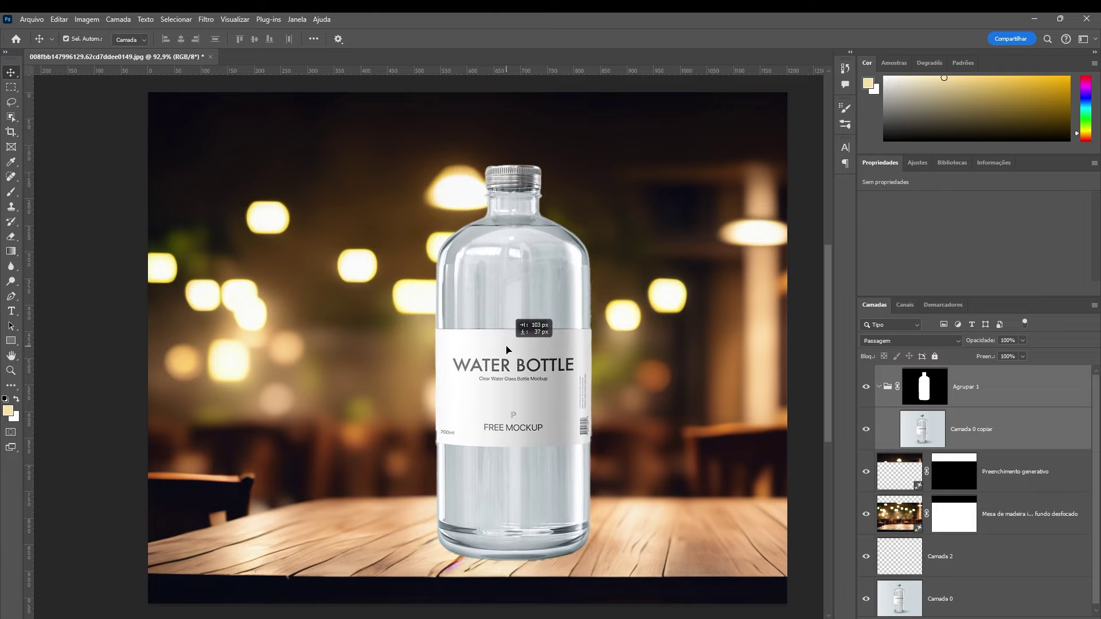
pyautogui.hotkey('ctrl', 't')
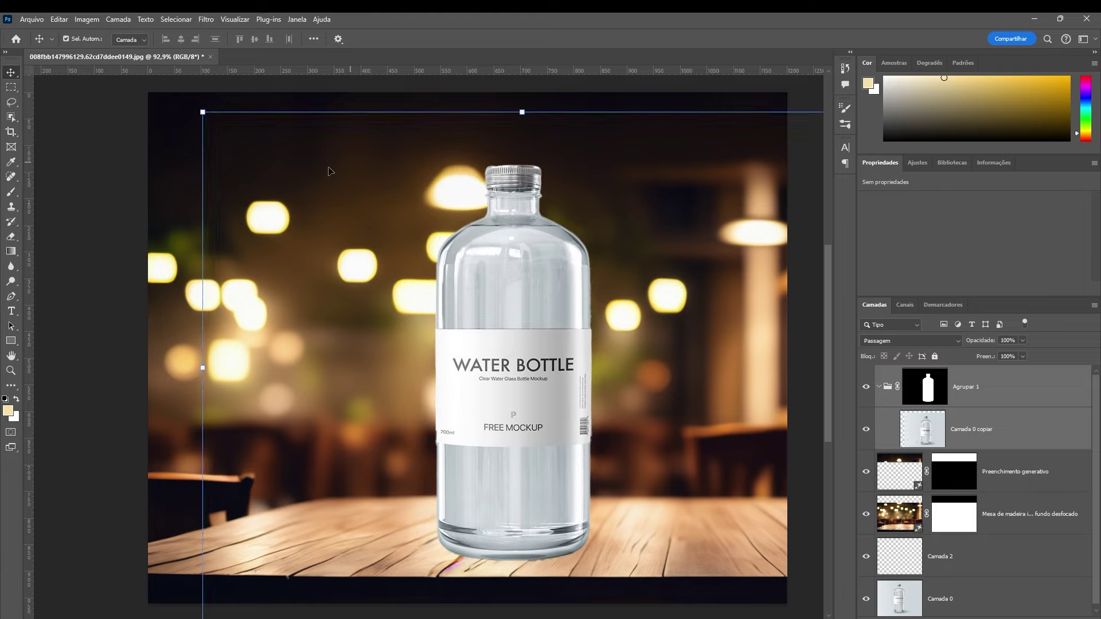
pyautogui.click(94, 274)
pyautogui.click(927, 426)
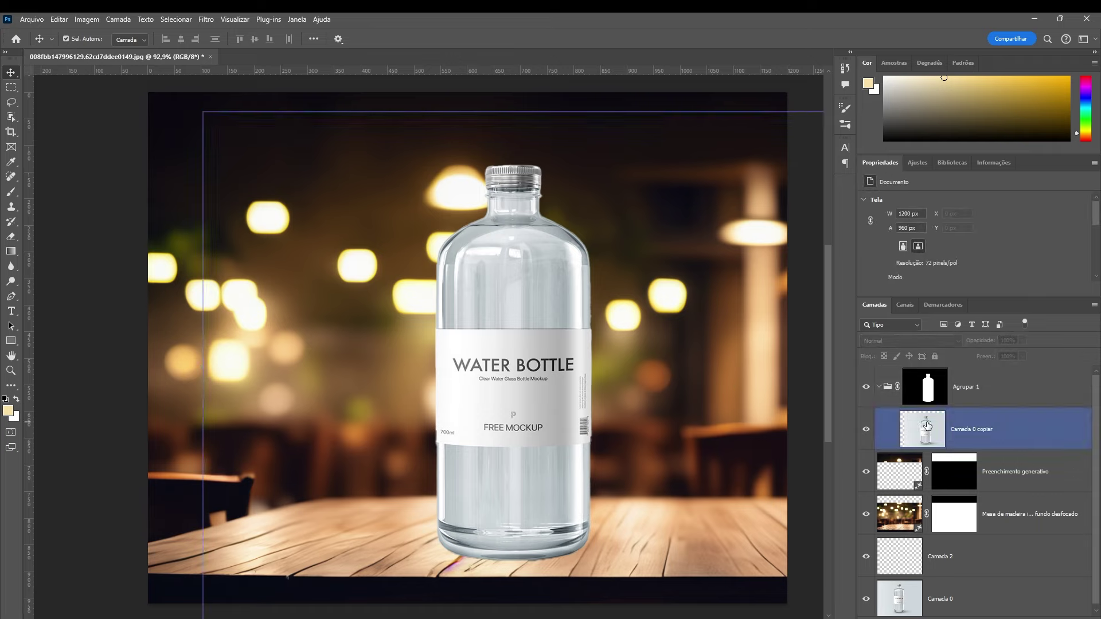
pyautogui.moveTo(998, 442); pyautogui.dragTo(998, 407)
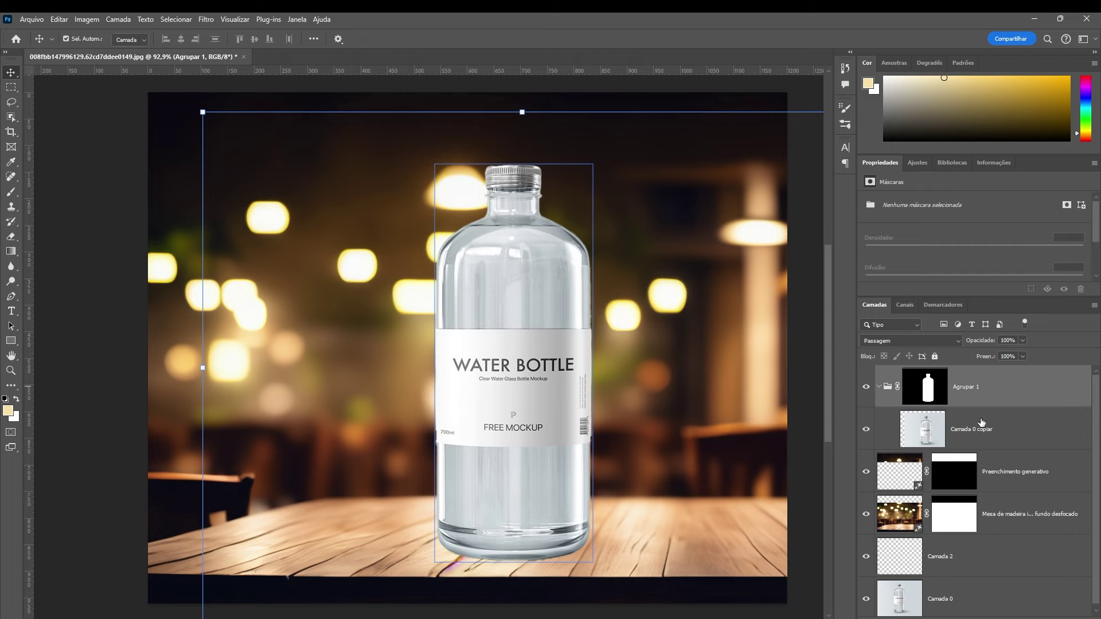
pyautogui.moveTo(881, 390)
pyautogui.mouseDown()
pyautogui.moveTo(1004, 507)
pyautogui.moveTo(320, 81)
pyautogui.moveTo(979, 361)
pyautogui.moveTo(951, 345)
pyautogui.mouseUp()
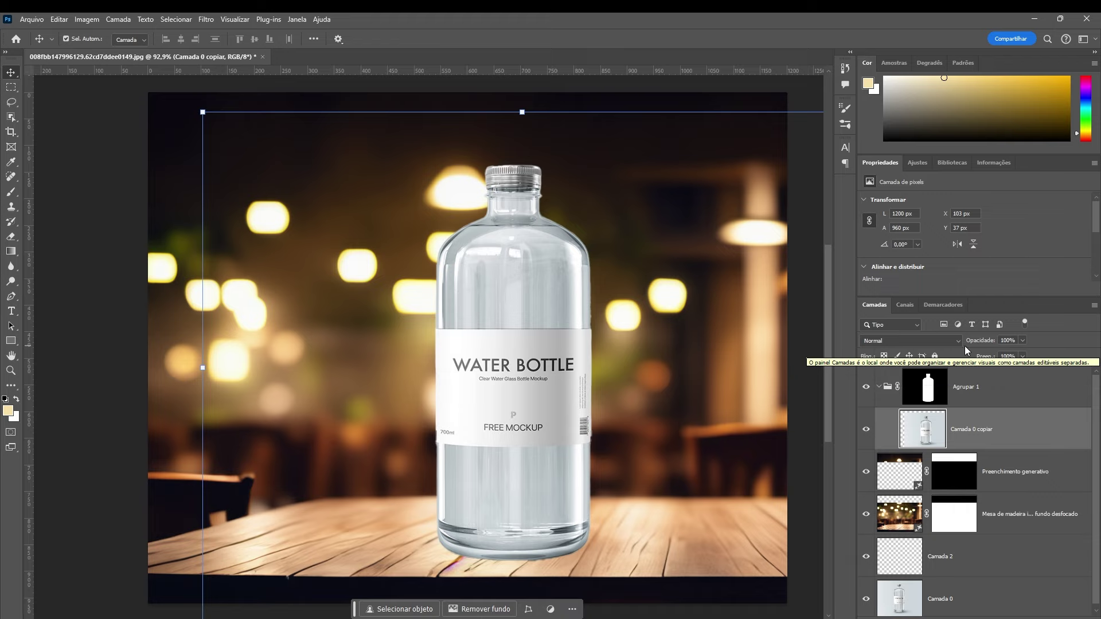
# Set Camada 0 copiar's blend mode to Multiplicação.
pyautogui.click(957, 342)
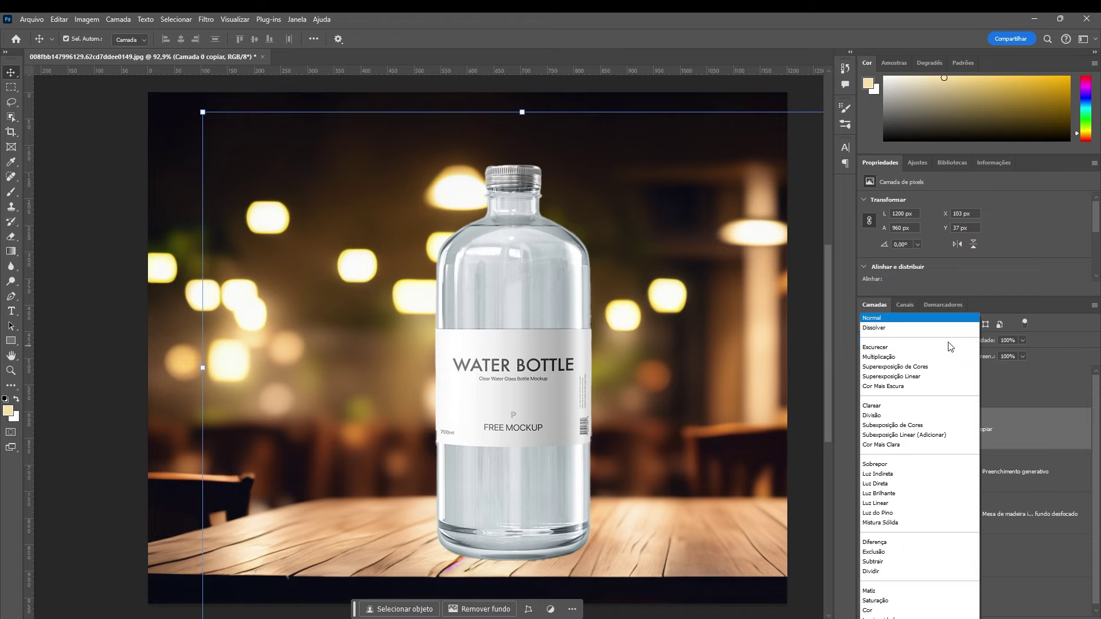
pyautogui.click(921, 358)
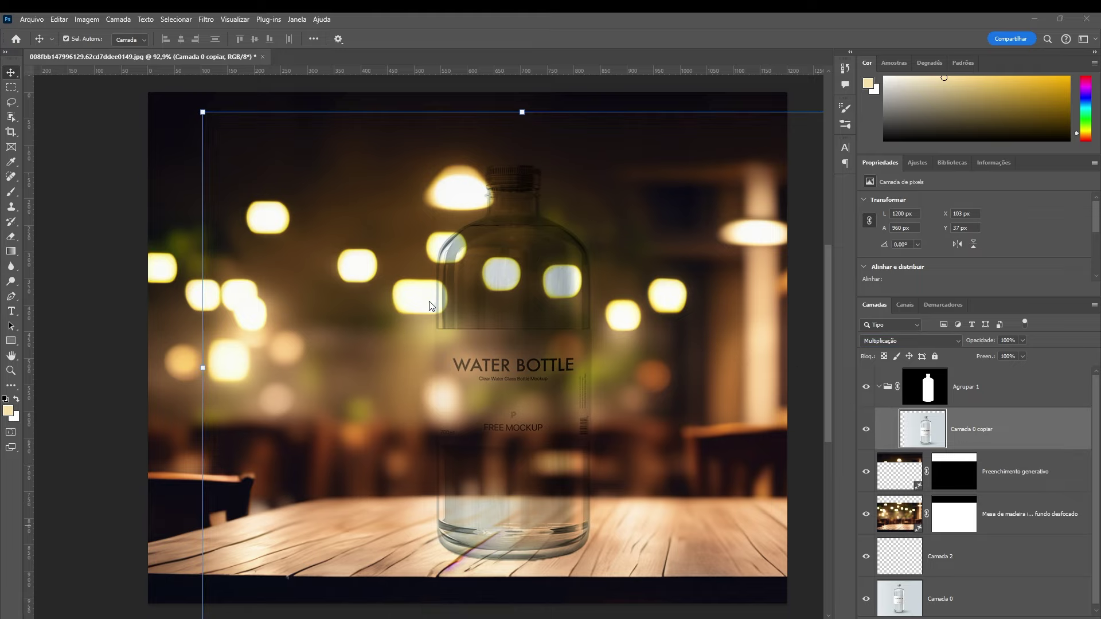
pyautogui.scroll(-1, 967, 517)
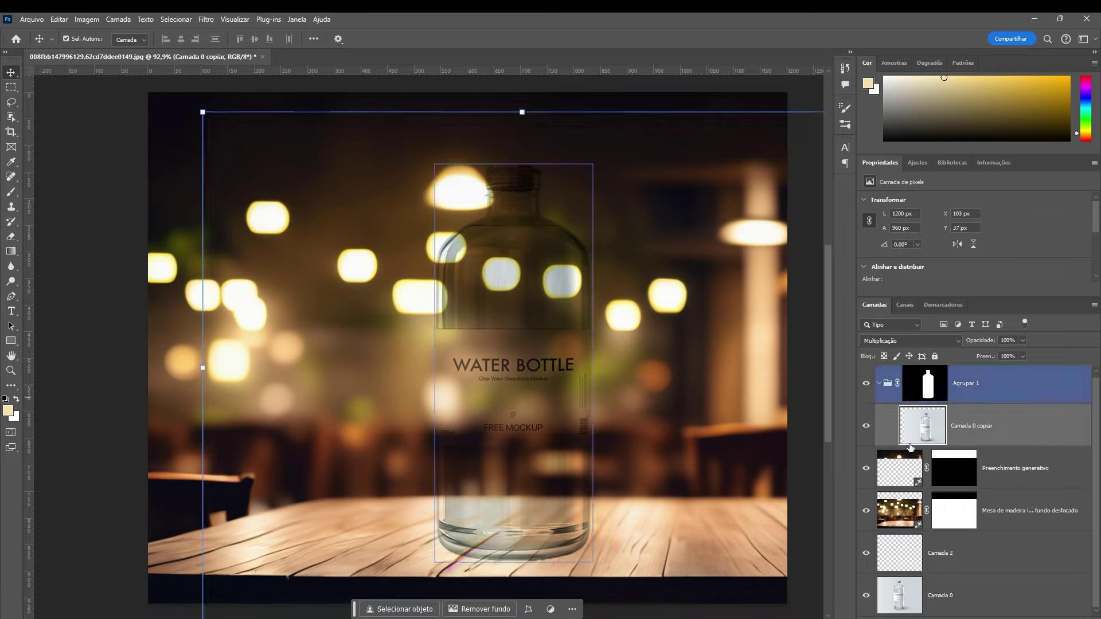
# Compare the result against Camada 0 shown alone, then restore all layers and reselect Camada 0 copiar.
pyautogui.click(886, 609)
pyautogui.keyDown('alt'); pyautogui.click(866, 597); pyautogui.keyUp('alt')
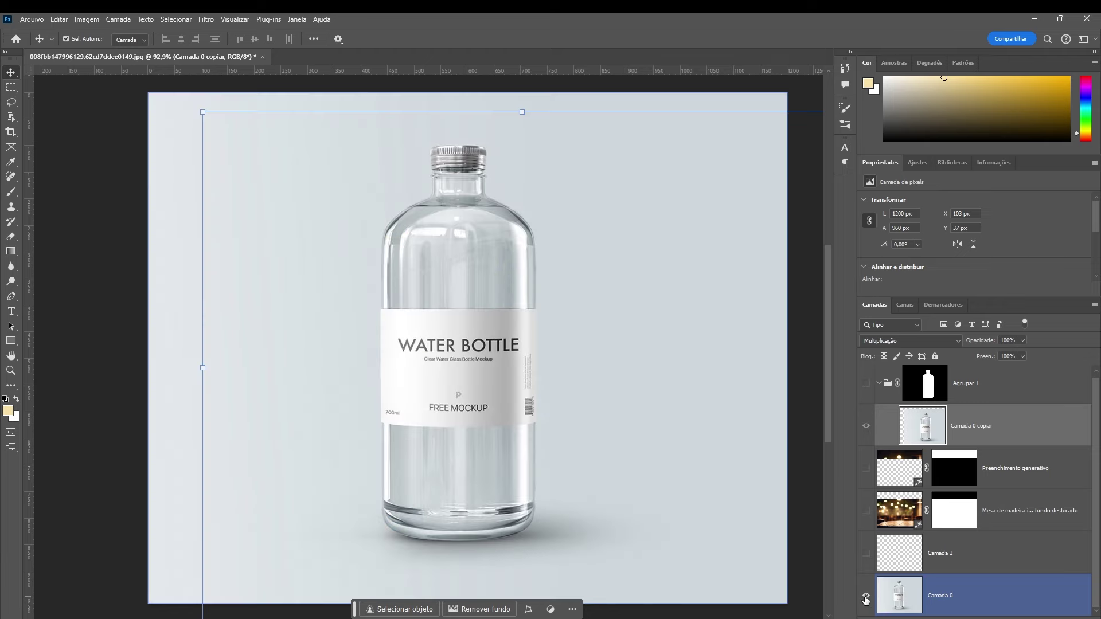
pyautogui.keyDown('alt'); pyautogui.click(866, 598); pyautogui.keyUp('alt')
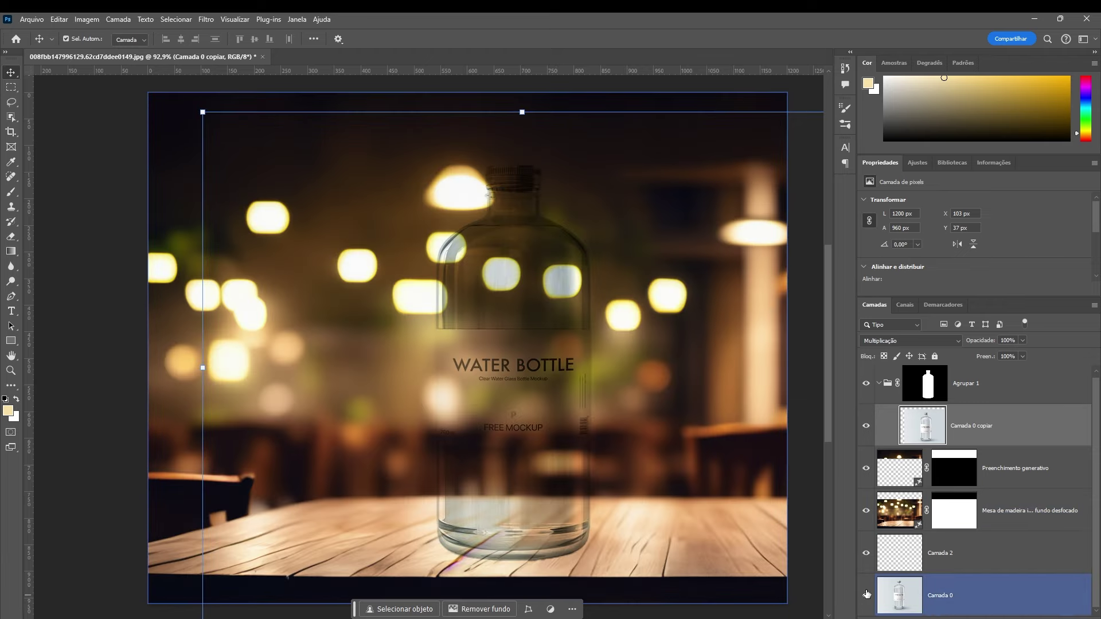
pyautogui.click(879, 612)
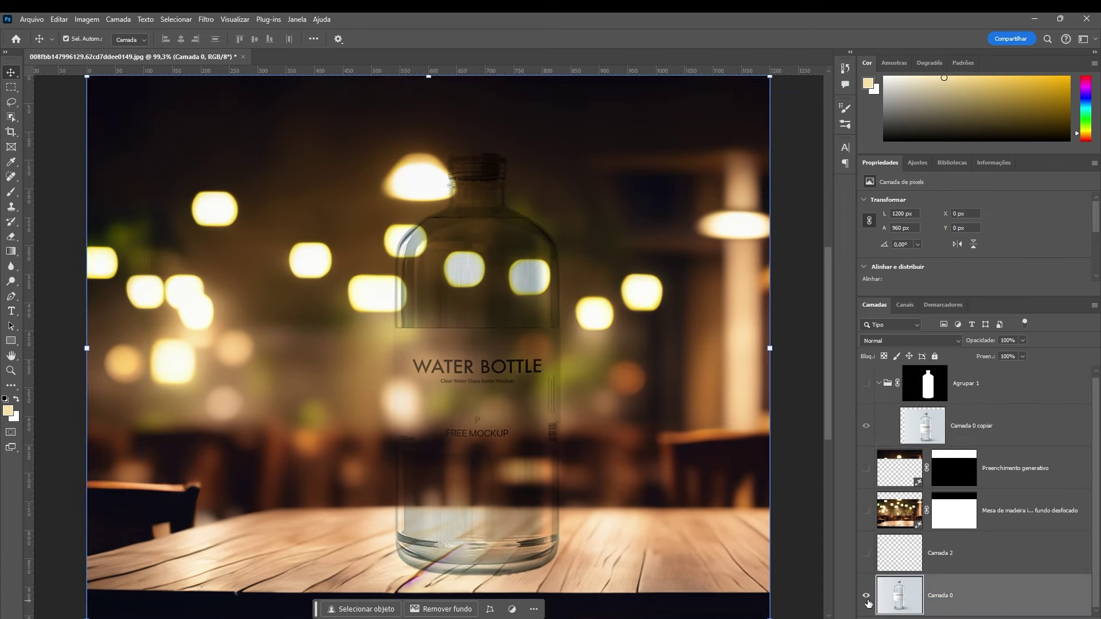
pyautogui.keyDown('alt'); pyautogui.click(867, 597); pyautogui.keyUp('alt')
pyautogui.keyDown('alt'); pyautogui.click(867, 599); pyautogui.keyUp('alt')
pyautogui.click(516, 329)
pyautogui.click(1042, 428)
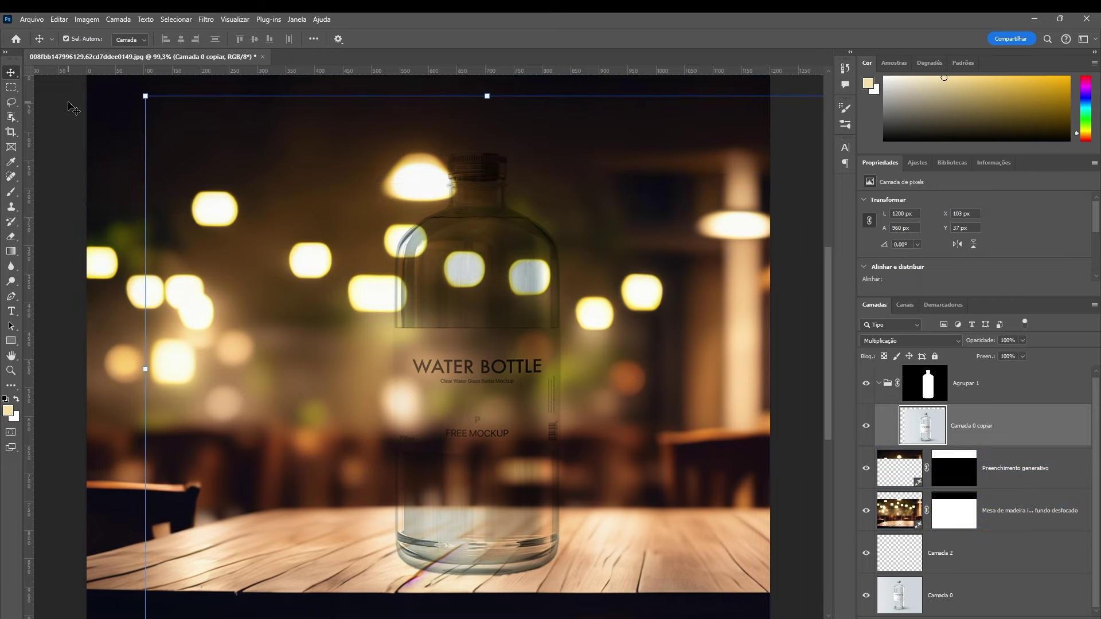
pyautogui.keyDown('ctrl'); pyautogui.click(1040, 432); pyautogui.keyUp('ctrl')
pyautogui.click(1040, 432)
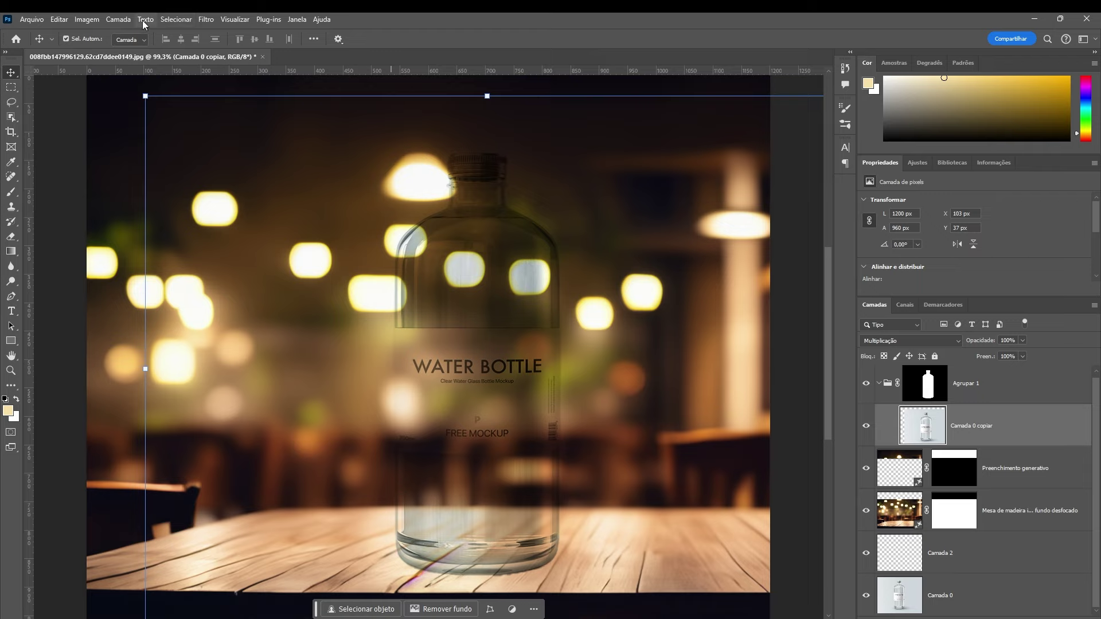
# Convert Camada 0 copiar to a smart object and apply a Preto-e-Branco smart filter.
pyautogui.click(87, 20)
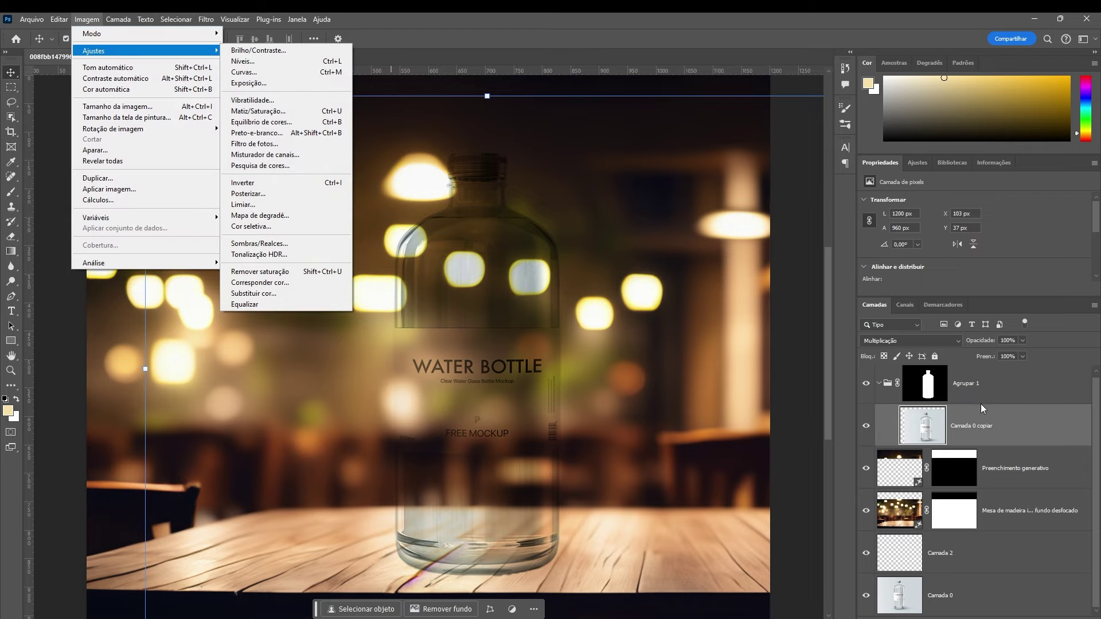
pyautogui.rightClick(1054, 425)
pyautogui.click(1052, 335)
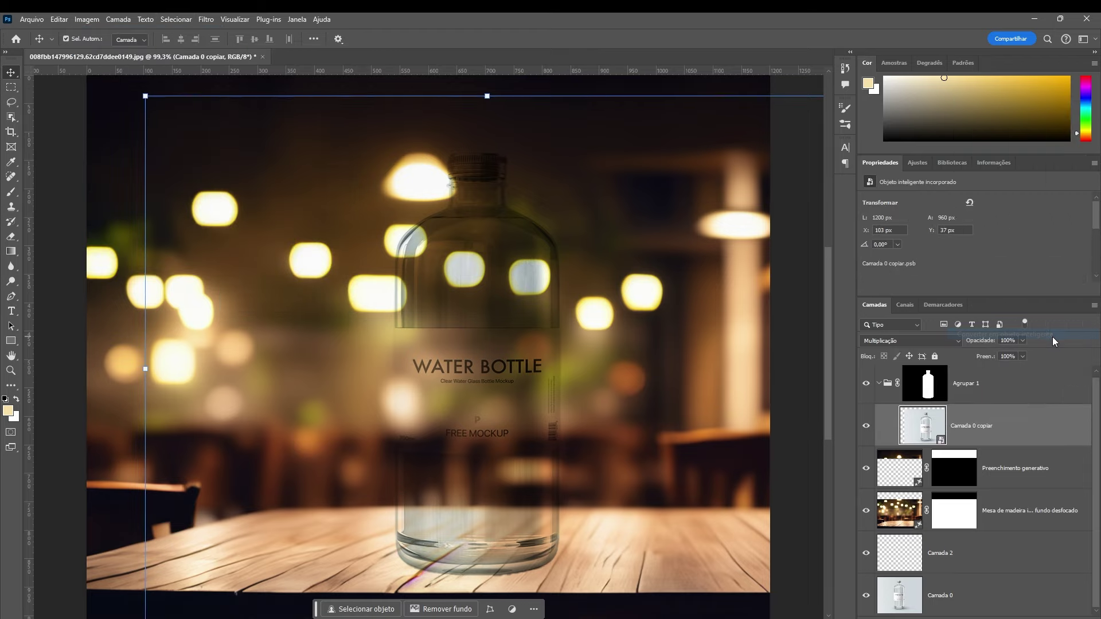
pyautogui.click(86, 19)
pyautogui.moveTo(146, 50)
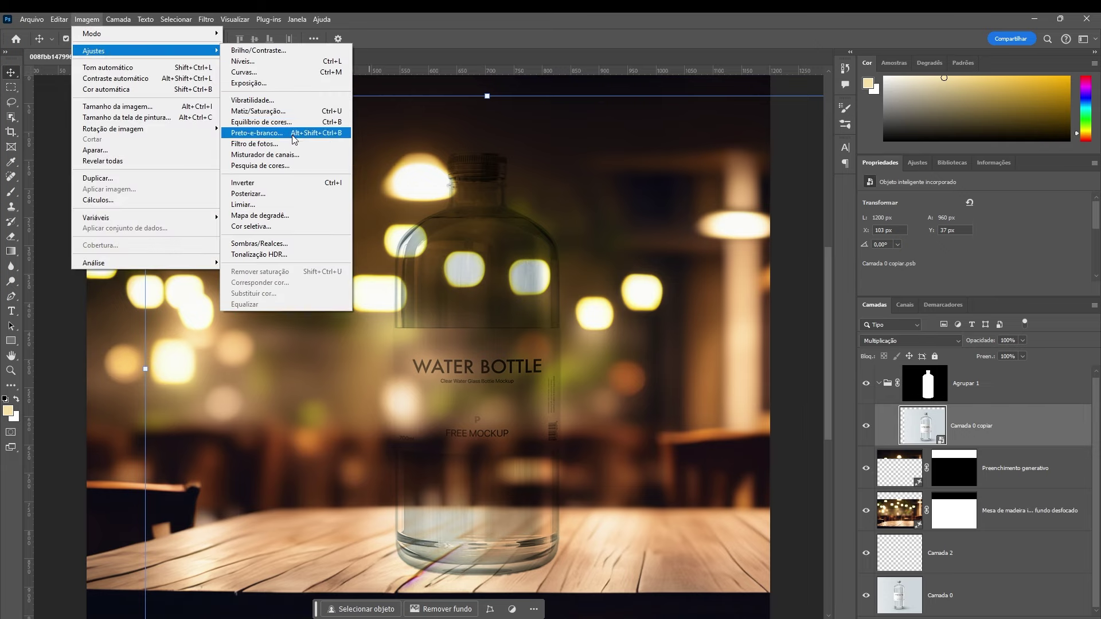
pyautogui.click(290, 133)
pyautogui.click(1015, 234)
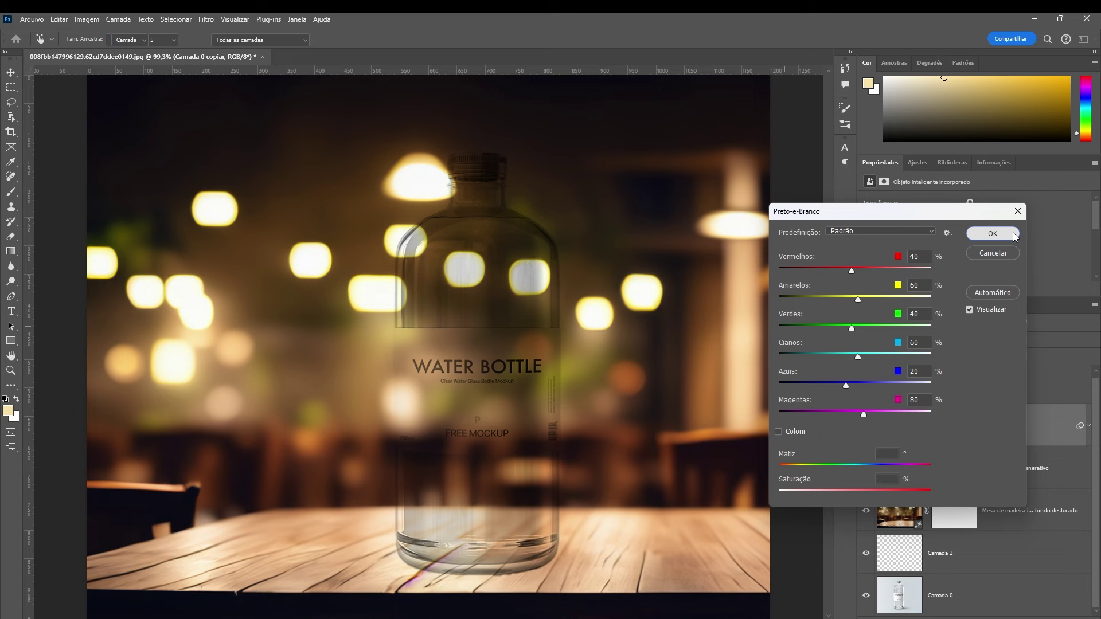
# Add a Níveis smart filter, then duplicate the layer as Camada 0 copiar 2.
pyautogui.click(87, 19)
pyautogui.moveTo(146, 50)
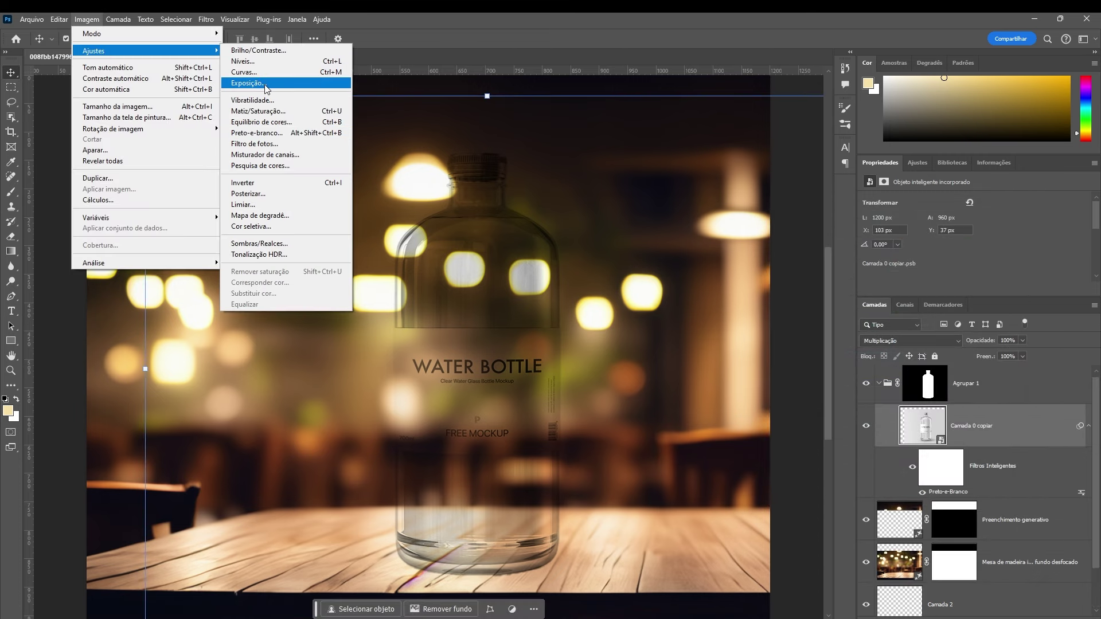
pyautogui.click(264, 62)
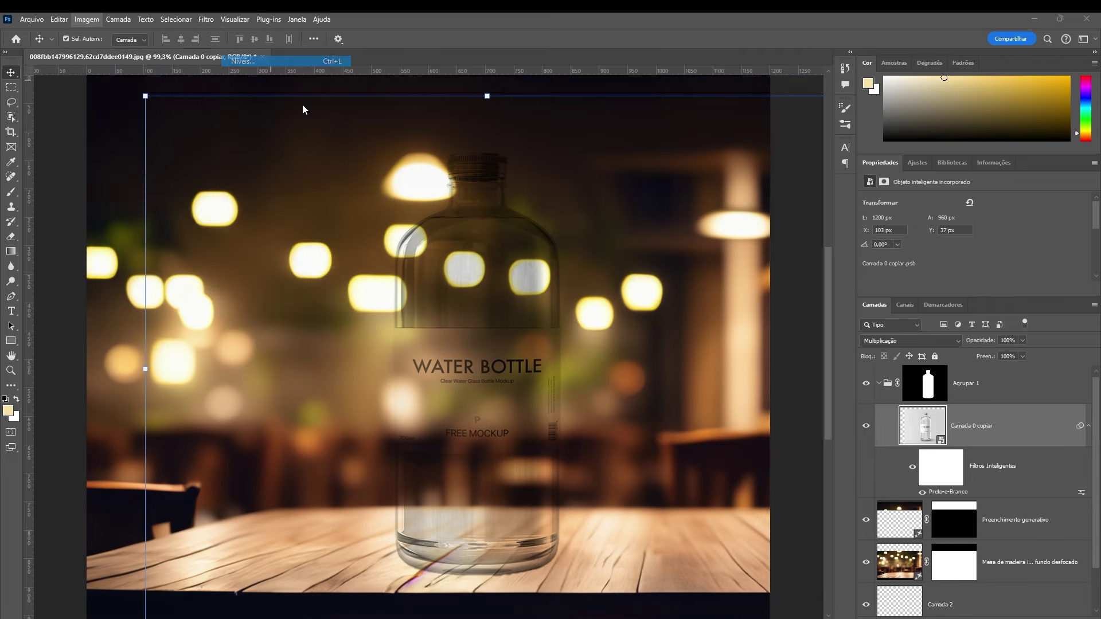
pyautogui.click(967, 186)
pyautogui.press('v')
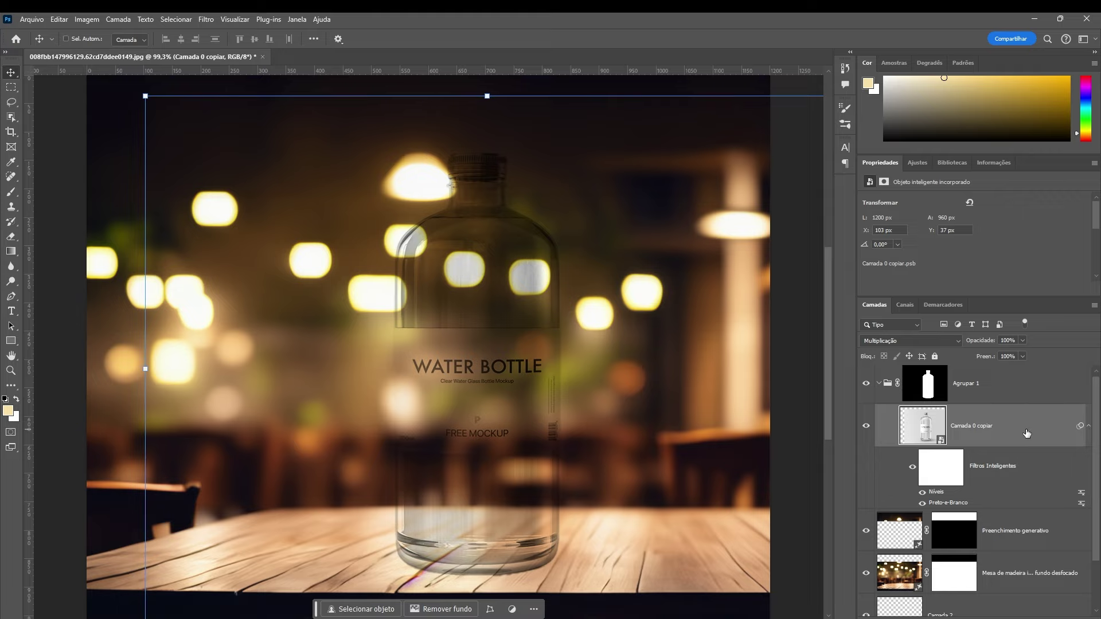
pyautogui.hotkey('ctrl', 'j')
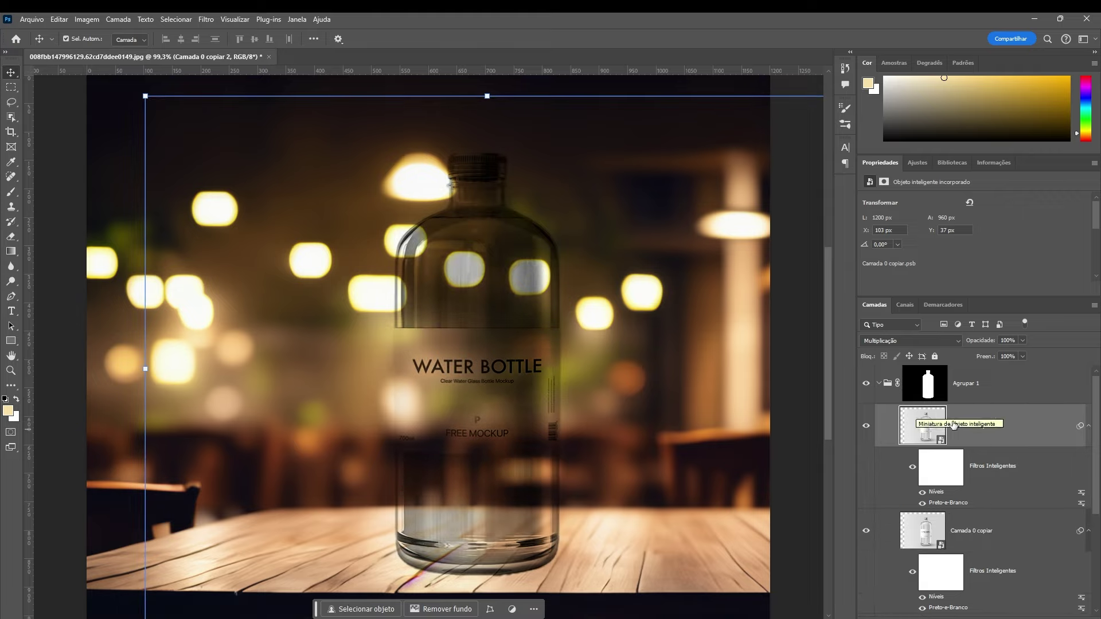
# Collapse the lower copy's smart filter list and set Camada 0 copiar 2 to Cor blending.
pyautogui.scroll(-2, 948, 501)
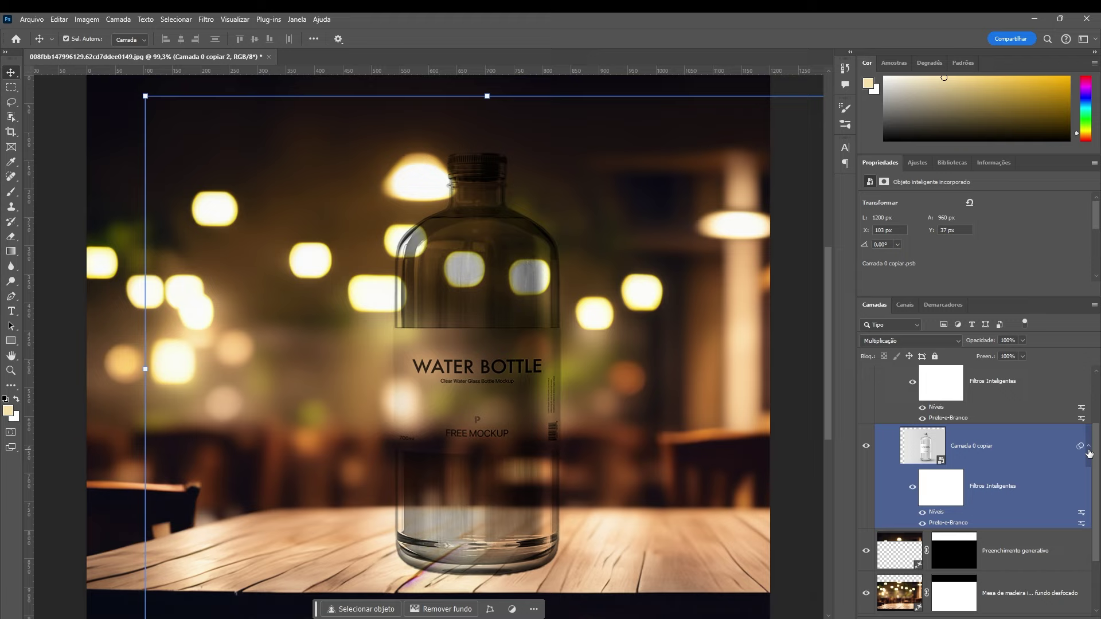
pyautogui.click(1088, 447)
pyautogui.scroll(2, 1009, 473)
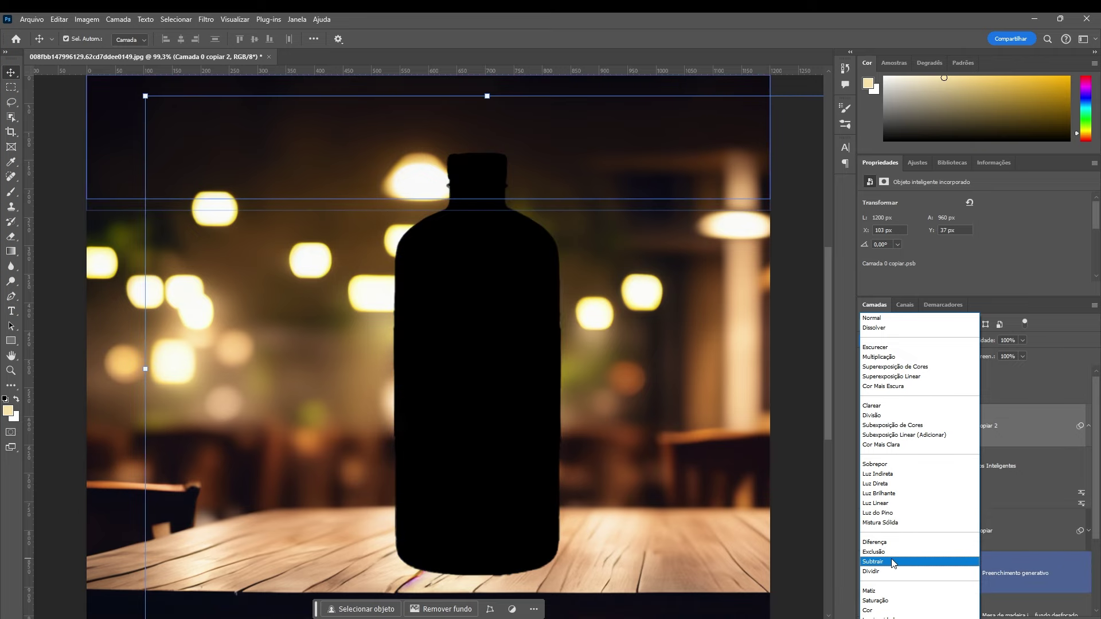
pyautogui.click(884, 612)
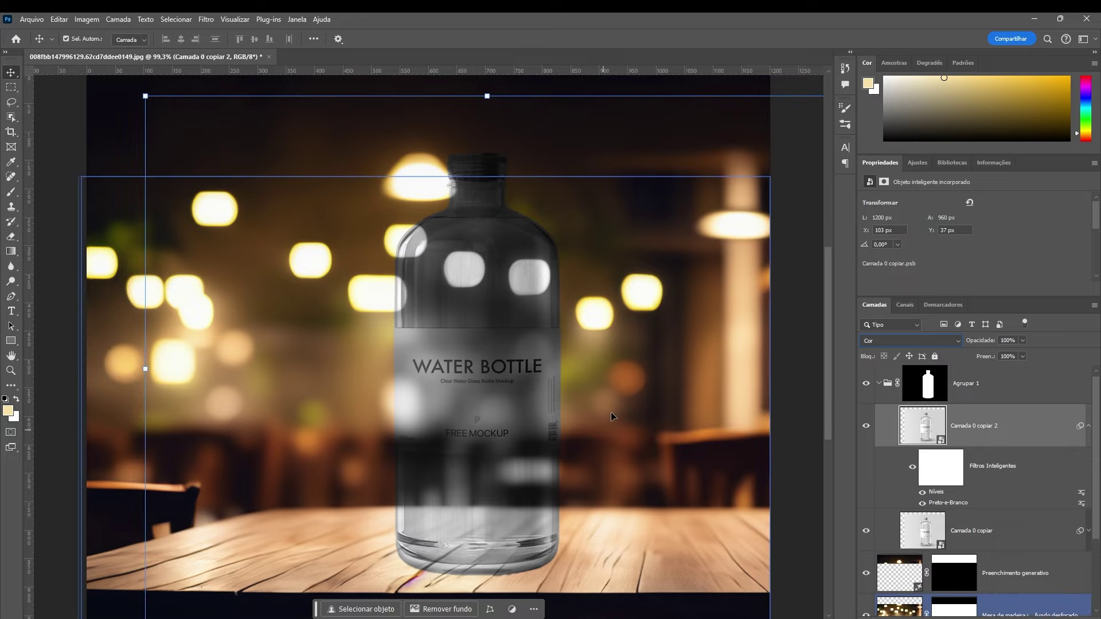
pyautogui.click(866, 427)
pyautogui.click(867, 426)
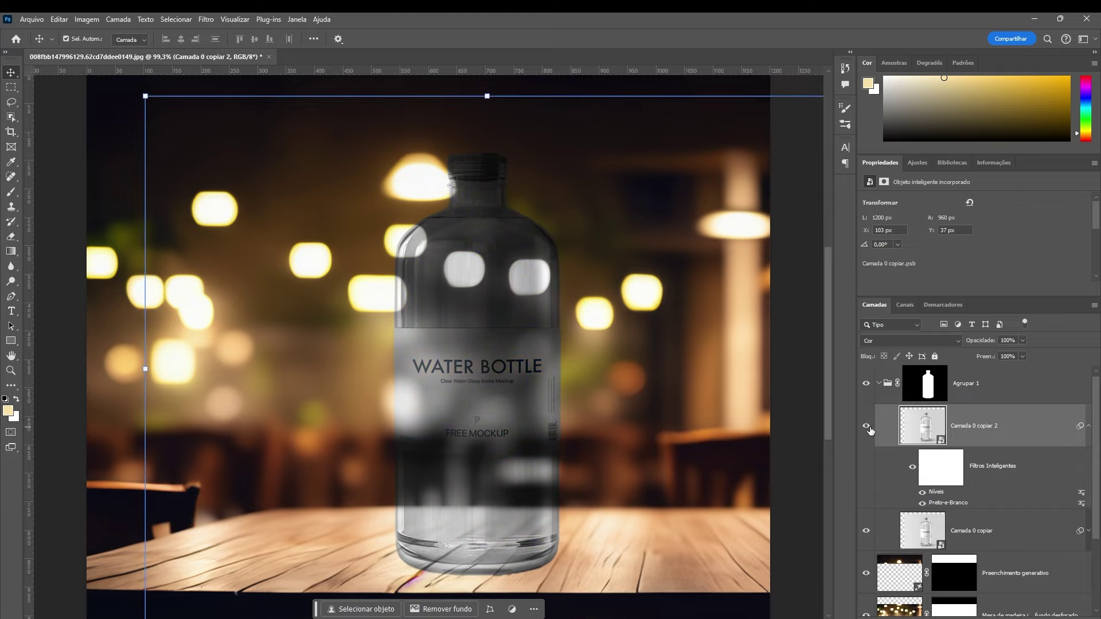
pyautogui.scroll(-3, 875, 470)
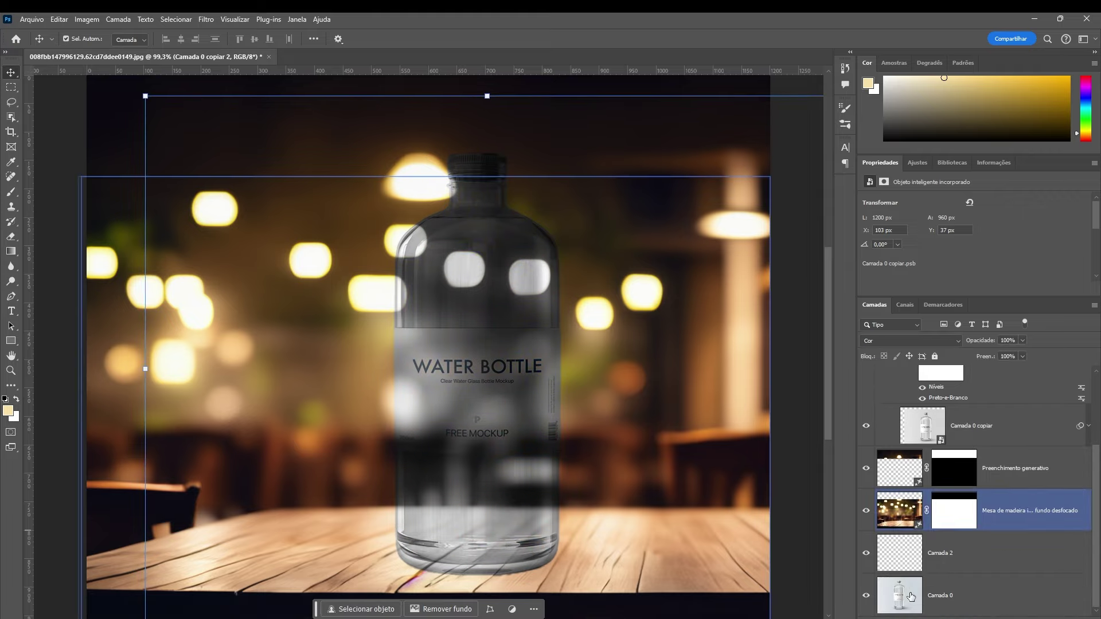
pyautogui.scroll(-2, 872, 585)
pyautogui.click(866, 598)
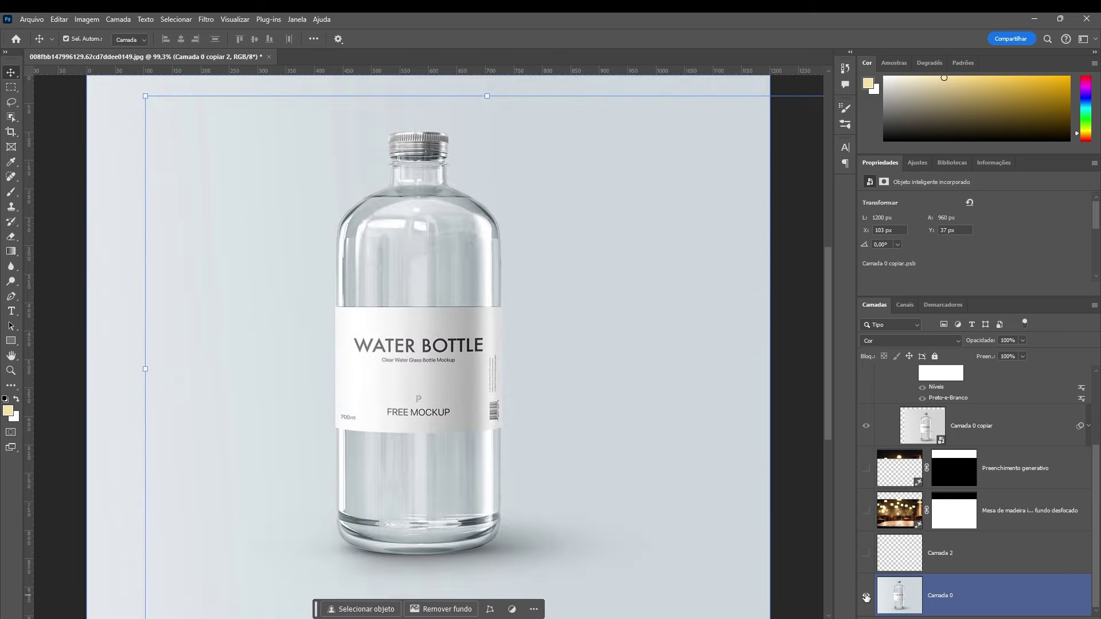
pyautogui.keyDown('alt'); pyautogui.click(866, 598); pyautogui.keyUp('alt')
pyautogui.scroll(4, 967, 442)
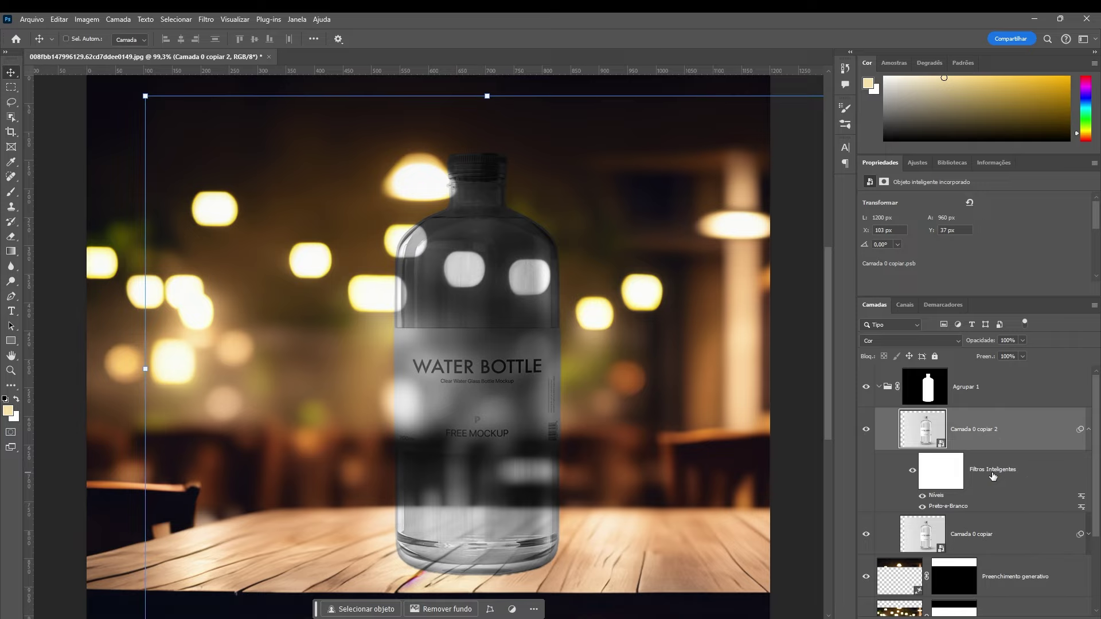
# Duplicate the grey bottle layer as Camada 0 copiar 3 and blend it in Divisão mode.
pyautogui.hotkey('ctrl', 'j')
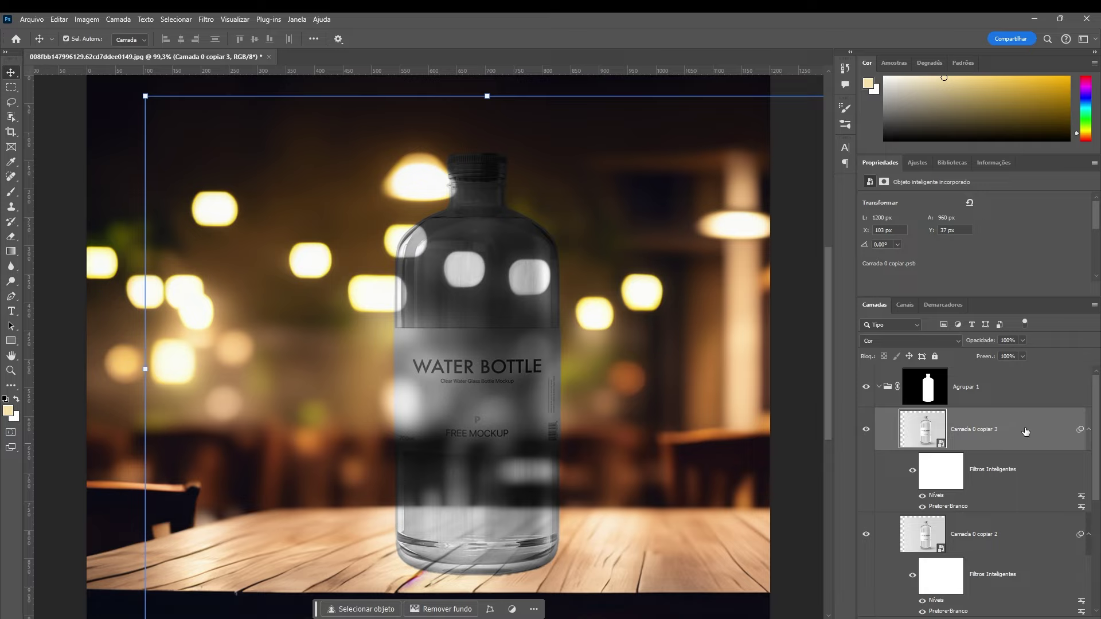
pyautogui.click(957, 341)
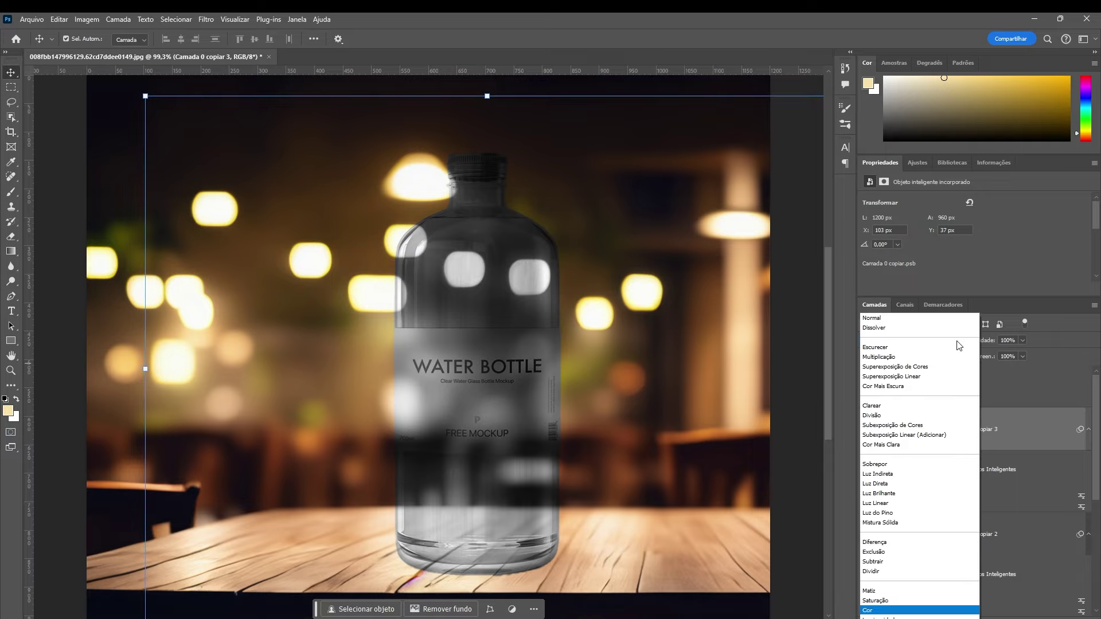
pyautogui.click(893, 417)
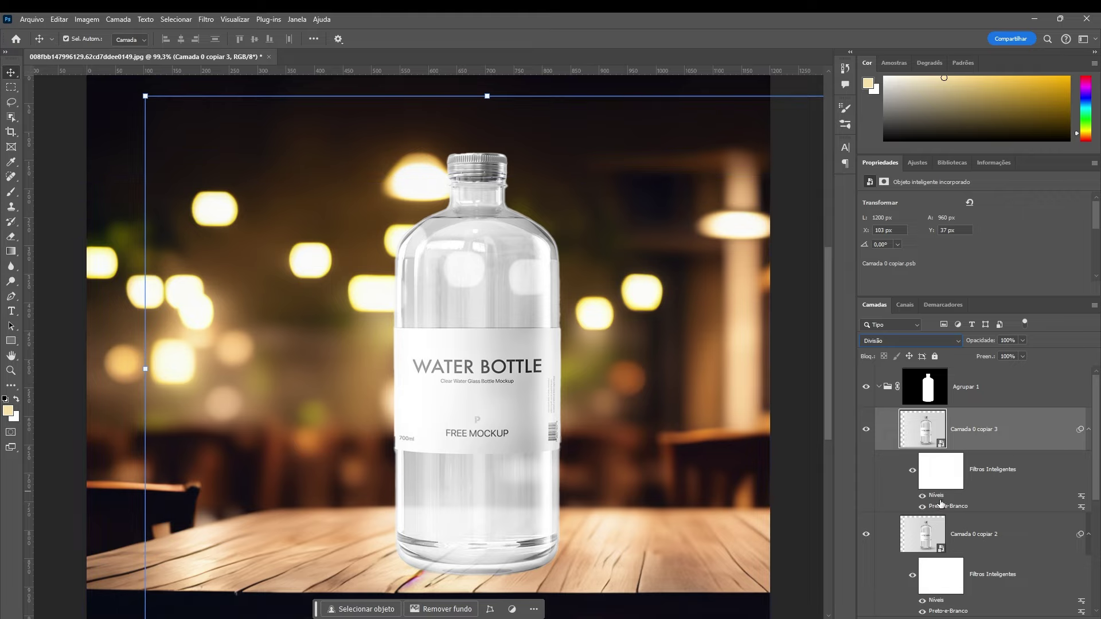
# Raise the Níveis smart filter's input black point to 224 on Camada 0 copiar 3.
pyautogui.doubleClick(936, 496)
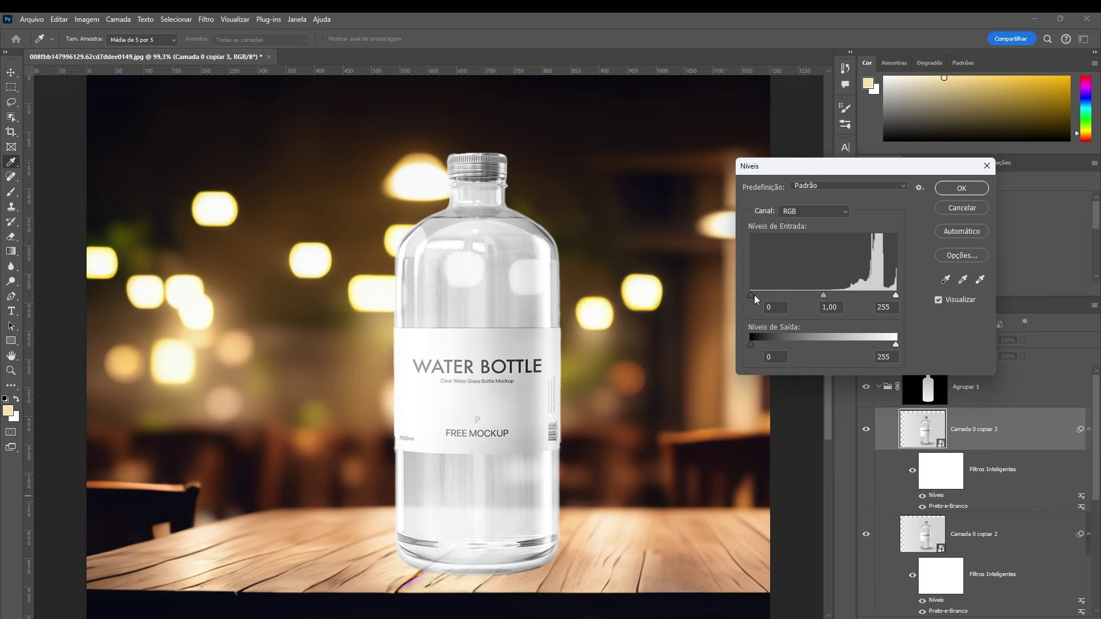
pyautogui.moveTo(750, 295)
pyautogui.mouseDown()
pyautogui.moveTo(861, 302)
pyautogui.moveTo(745, 291)
pyautogui.moveTo(879, 291)
pyautogui.mouseUp()
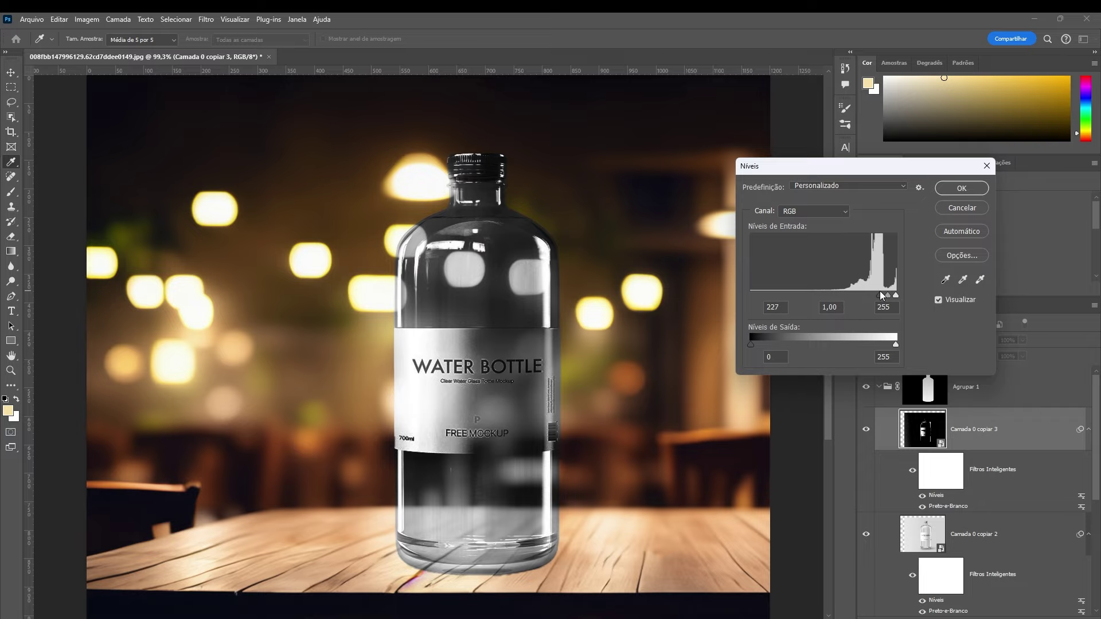
pyautogui.moveTo(880, 291); pyautogui.dragTo(877, 290)
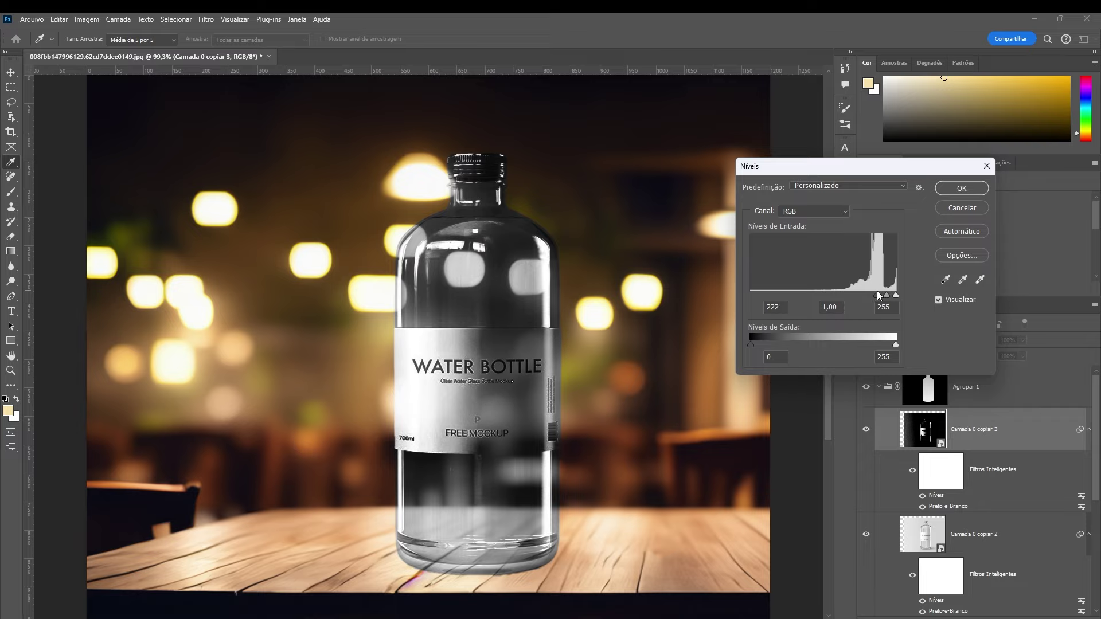
pyautogui.click(972, 193)
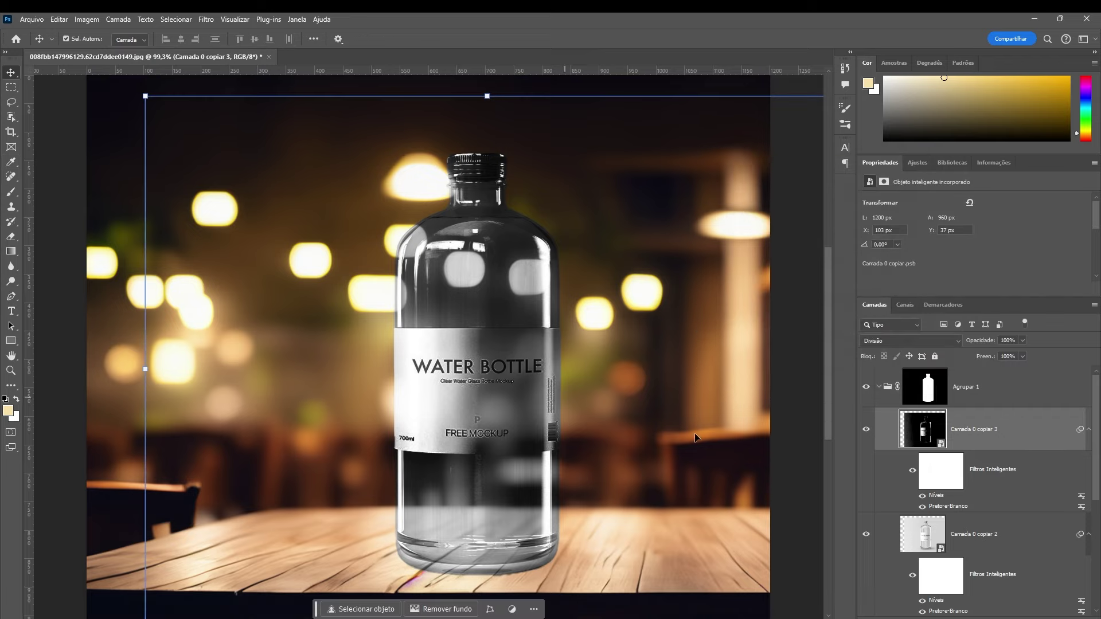
pyautogui.scroll(-5, 975, 516)
pyautogui.click(892, 480)
pyautogui.click(877, 599)
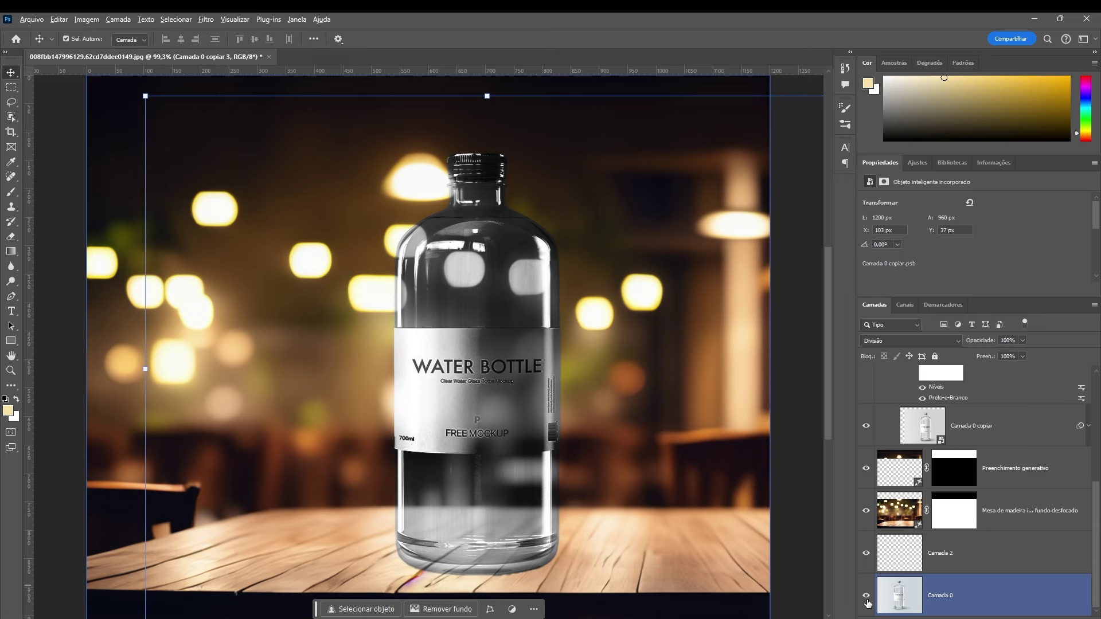
pyautogui.keyDown('alt'); pyautogui.click(866, 598); pyautogui.keyUp('alt')
pyautogui.scroll(3, 975, 487)
pyautogui.scroll(-3, 975, 488)
pyautogui.click(948, 510)
pyautogui.click(886, 598)
pyautogui.keyDown('alt'); pyautogui.click(866, 597); pyautogui.keyUp('alt')
pyautogui.keyDown('alt'); pyautogui.click(867, 596); pyautogui.keyUp('alt')
pyautogui.scroll(5, 975, 516)
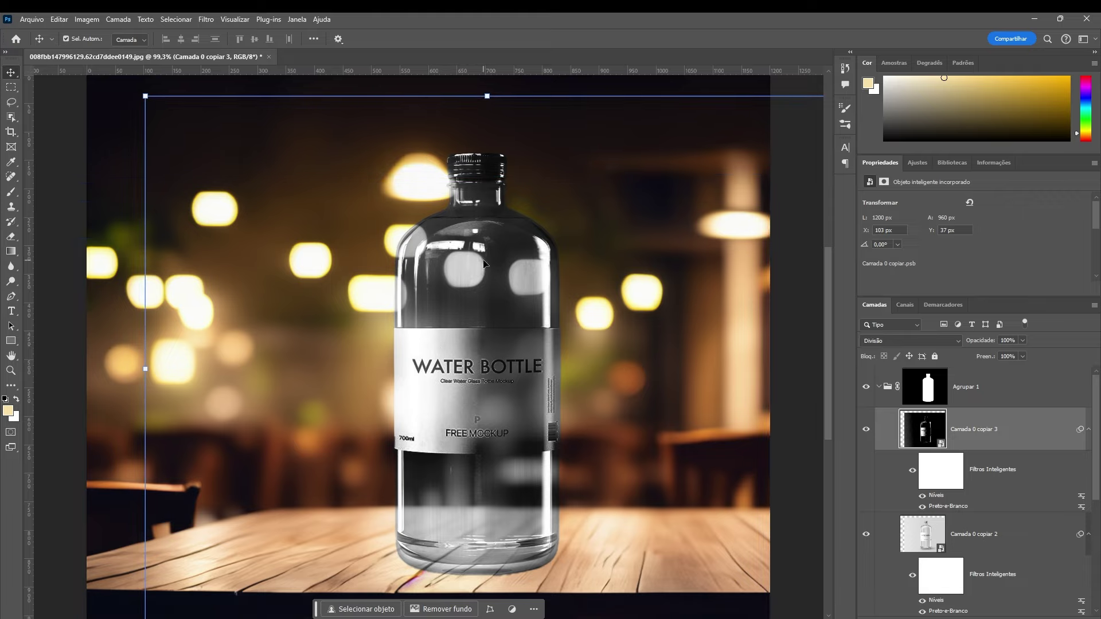
pyautogui.click(1011, 524)
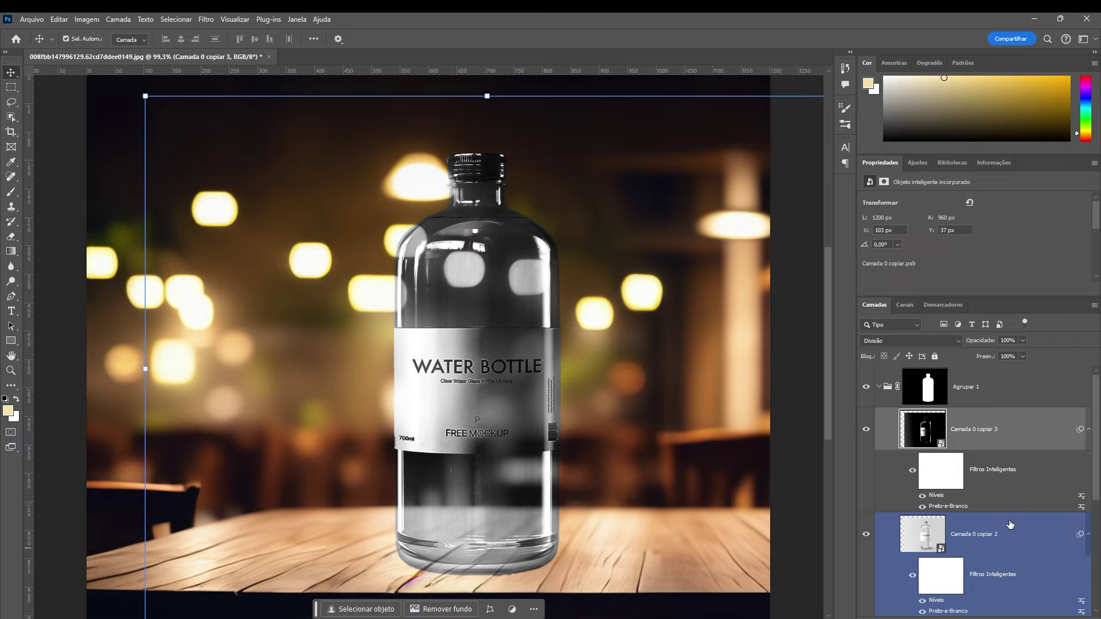
pyautogui.click(894, 470)
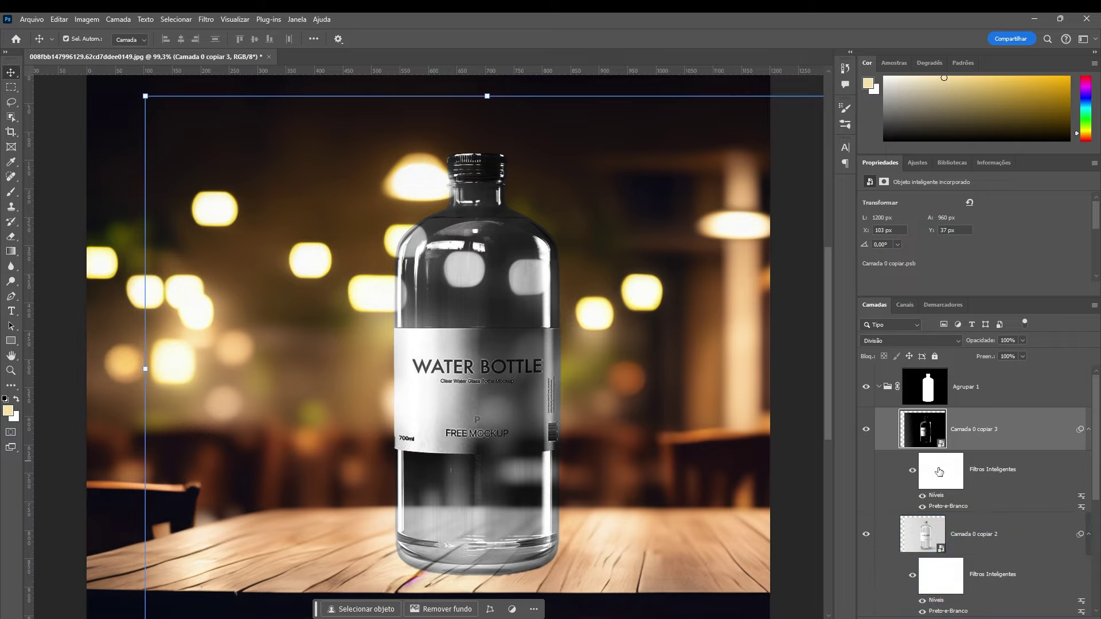
pyautogui.scroll(-1, 986, 476)
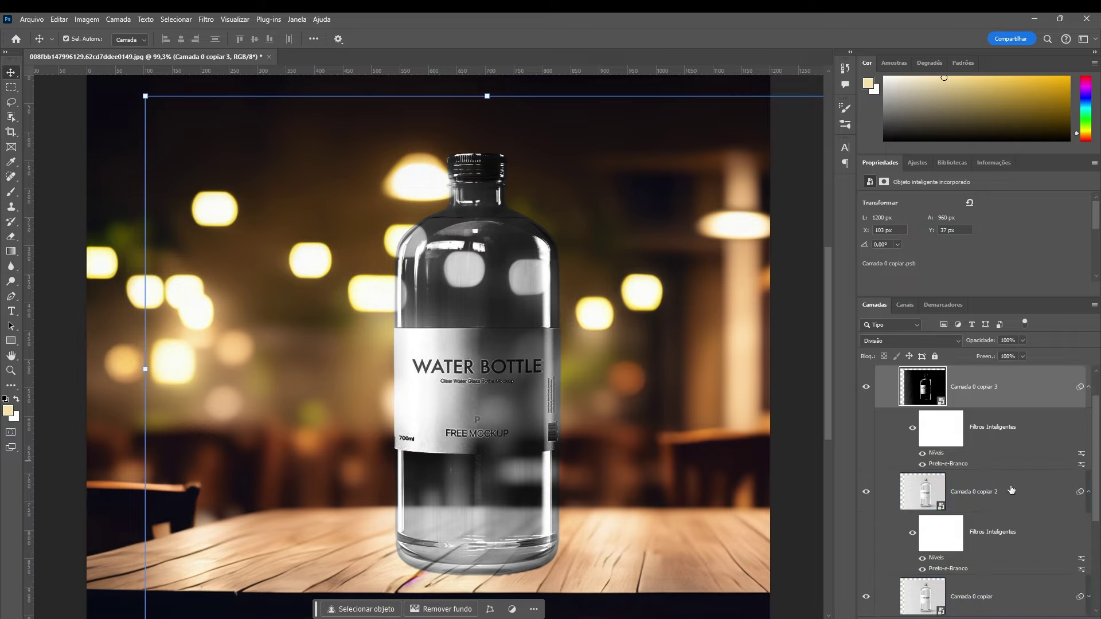
pyautogui.scroll(1, 1010, 491)
pyautogui.scroll(-1, 531, 323)
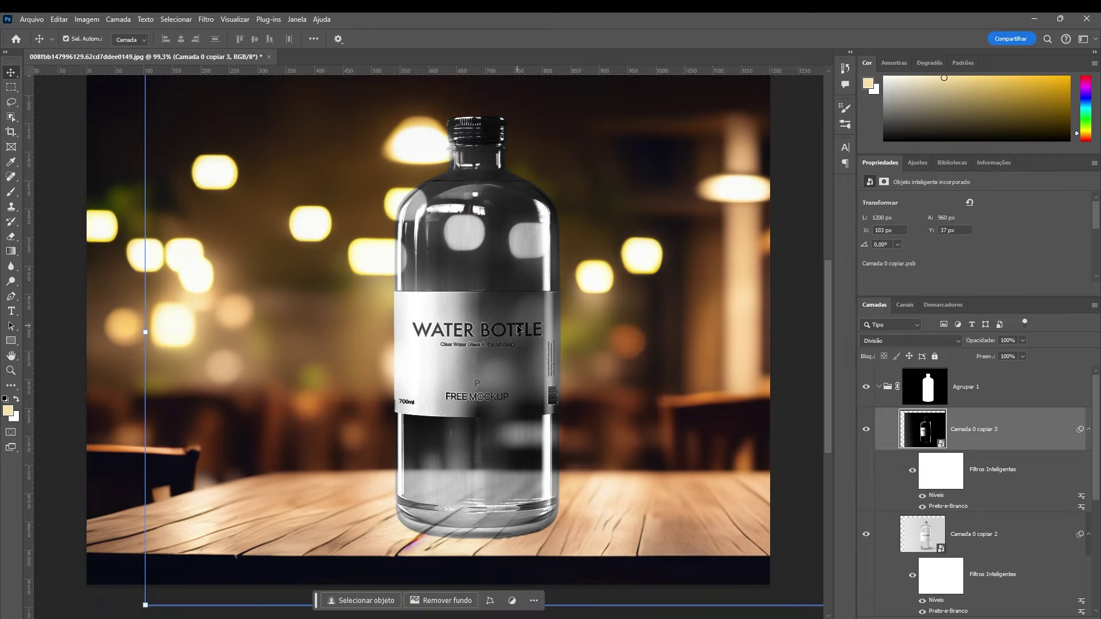
pyautogui.scroll(1, 502, 316)
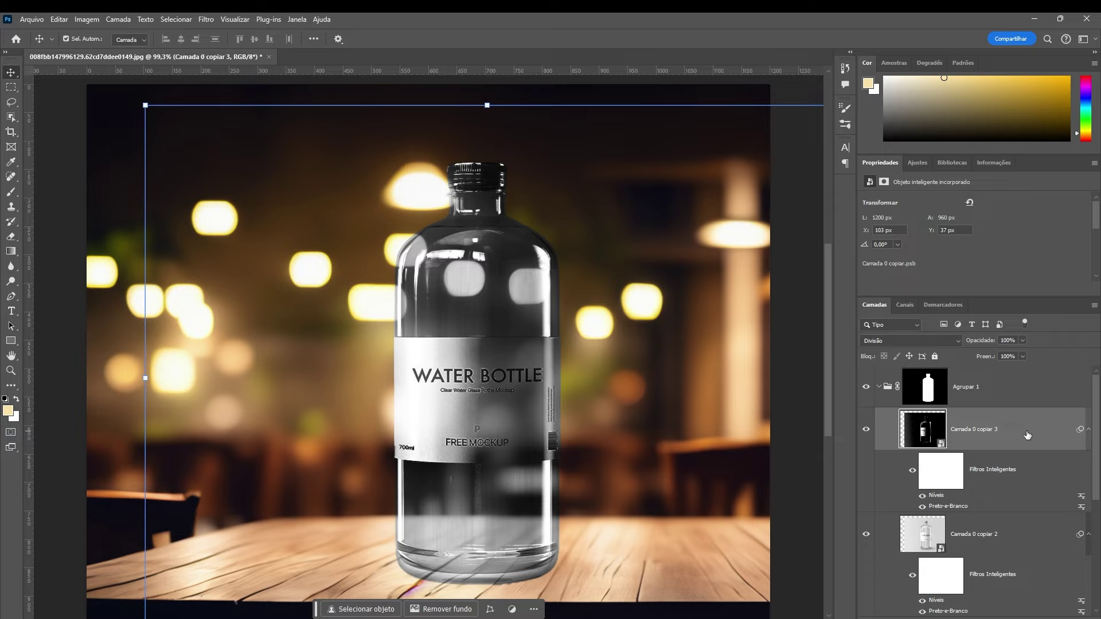
# Duplicate into Camada 0 copiar 4, switch off its filters, and set it to Normal blending.
pyautogui.hotkey('ctrl', 'j')
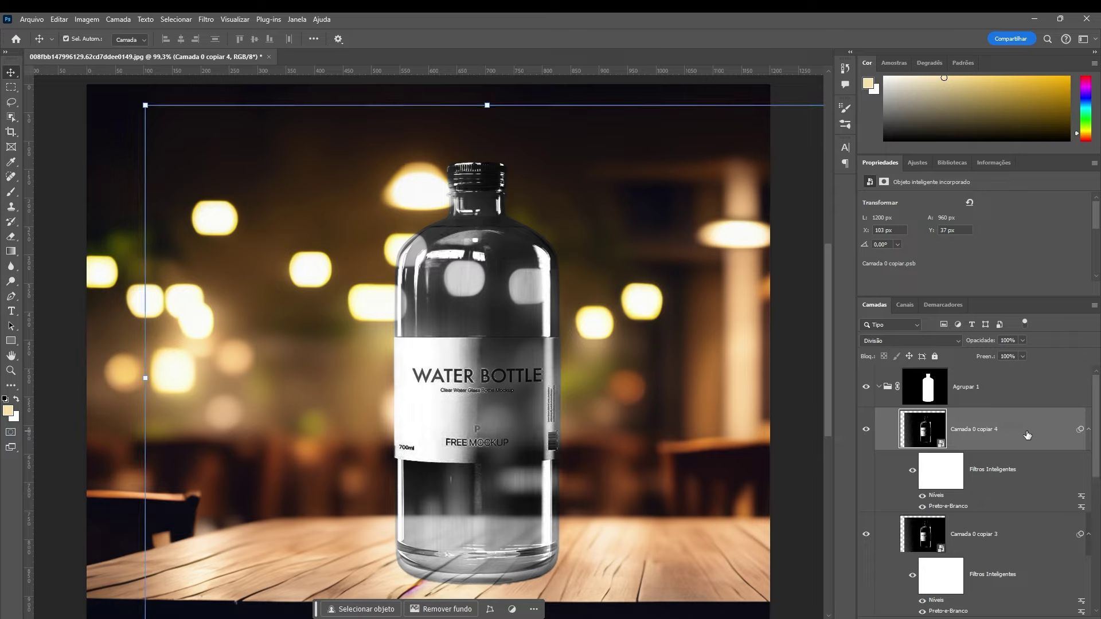
pyautogui.click(922, 507)
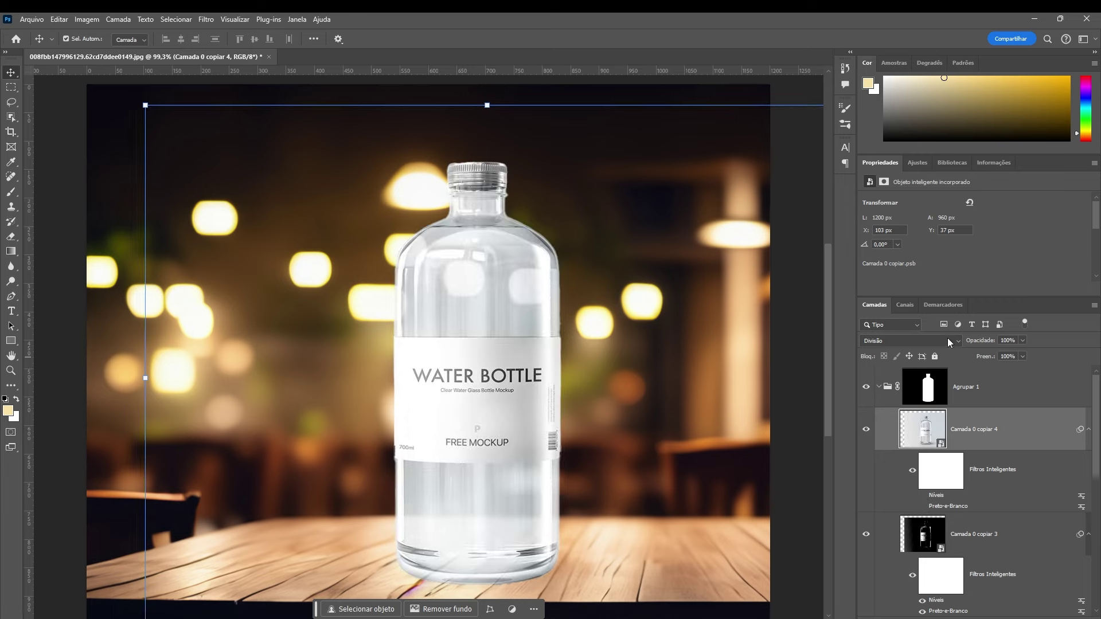
pyautogui.click(912, 341)
pyautogui.click(894, 318)
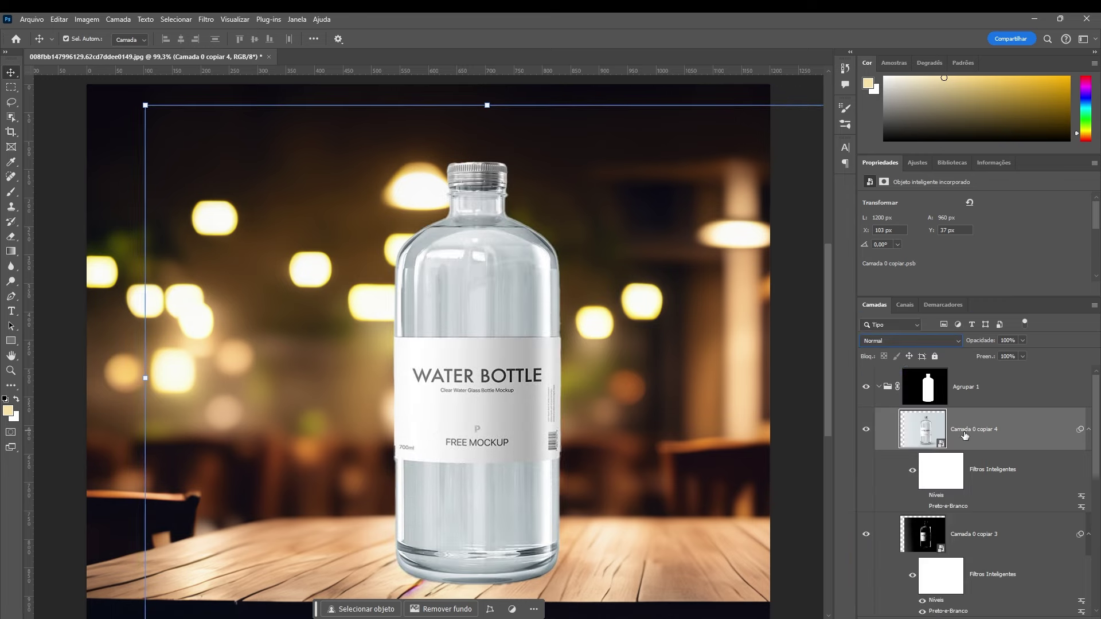
pyautogui.click(866, 429)
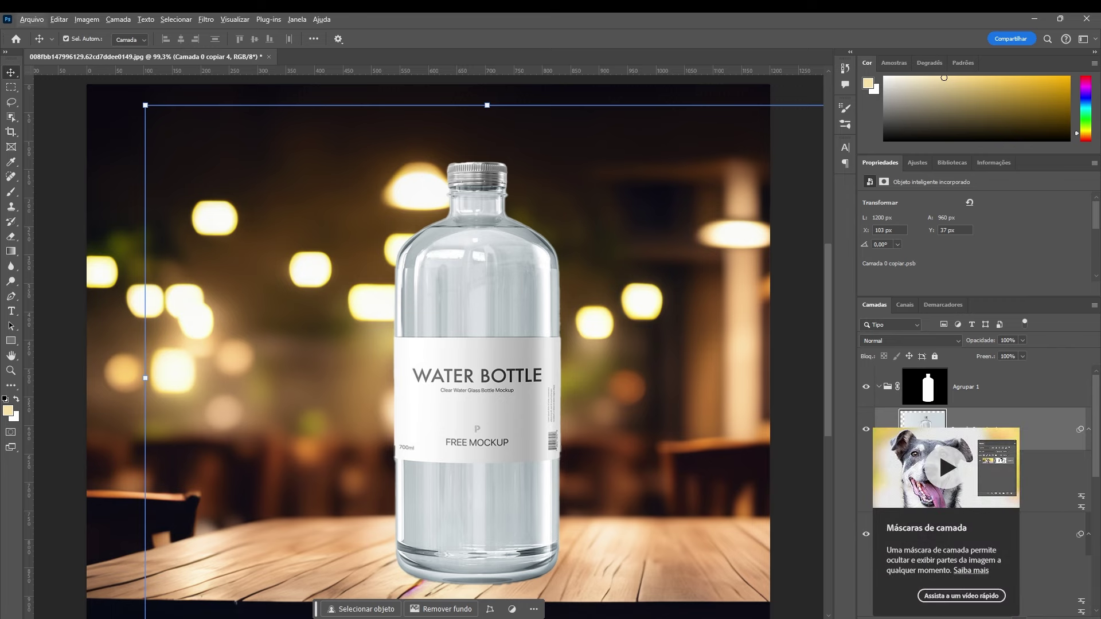
# Add a black layer mask to Camada 0 copiar 4 and zoom in on the bottle cap.
pyautogui.keyDown('alt'); pyautogui.click(1020, 616); pyautogui.keyUp('alt')
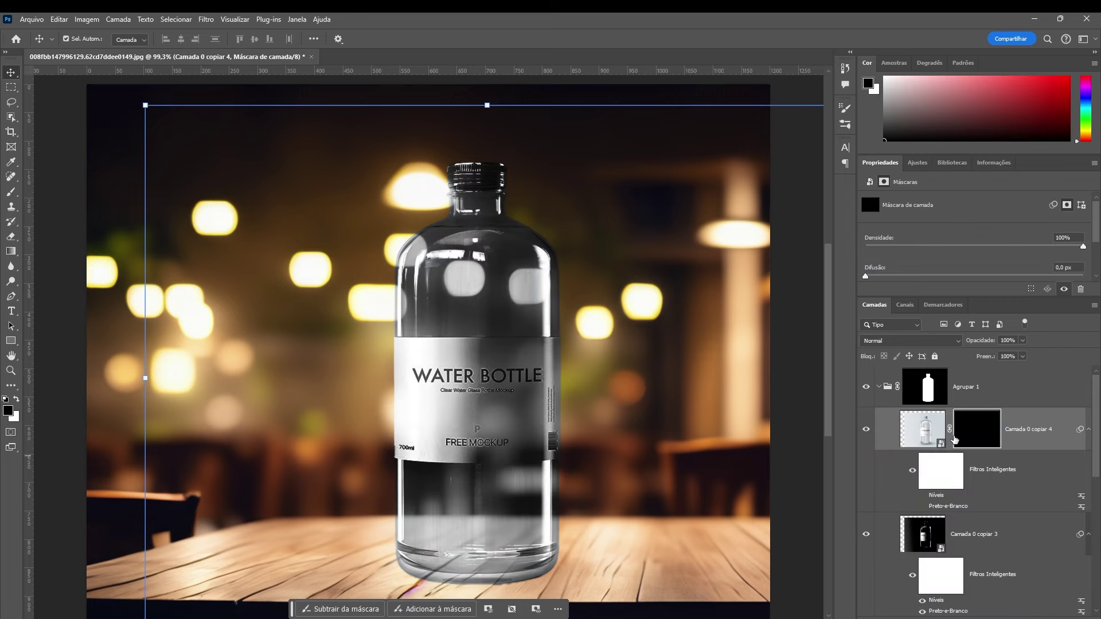
pyautogui.scroll(3, 449, 299)
pyautogui.scroll(3, 482, 264)
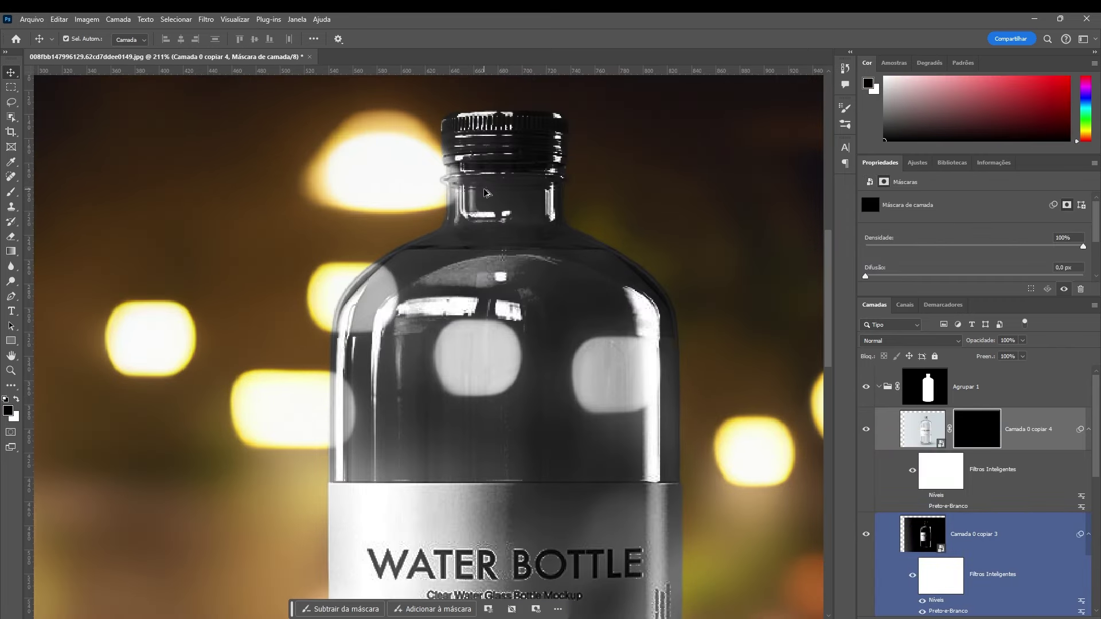
pyautogui.scroll(3, 508, 230)
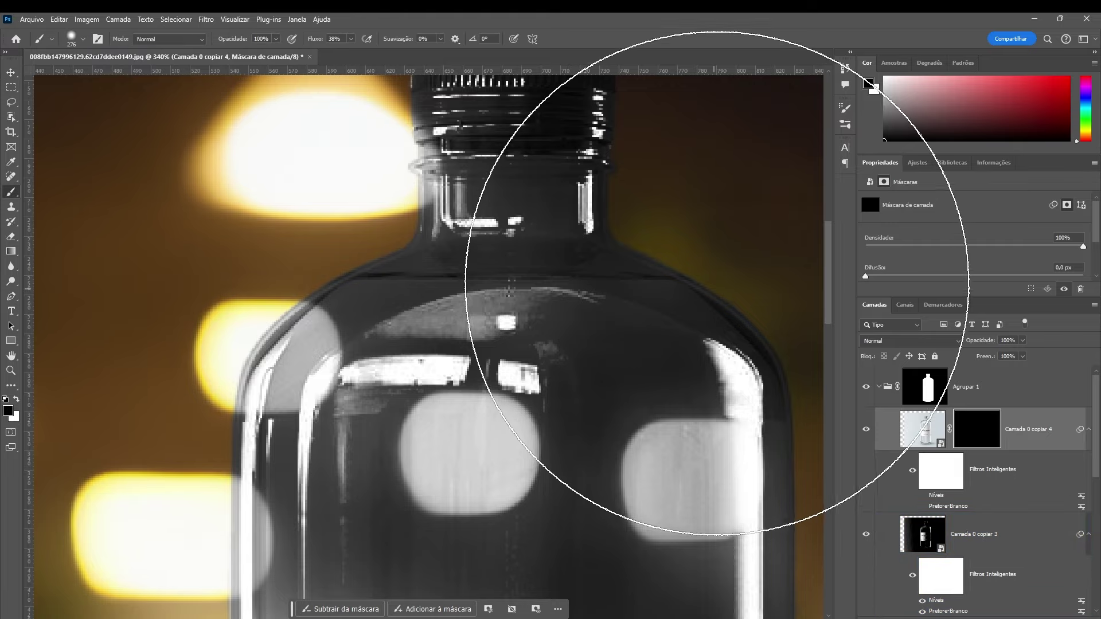
pyautogui.moveTo(612, 270); pyautogui.dragTo(564, 356)
# Try painting the cap white on Camada 0 copiar 3, then undo the attempt.
pyautogui.click(388, 308)
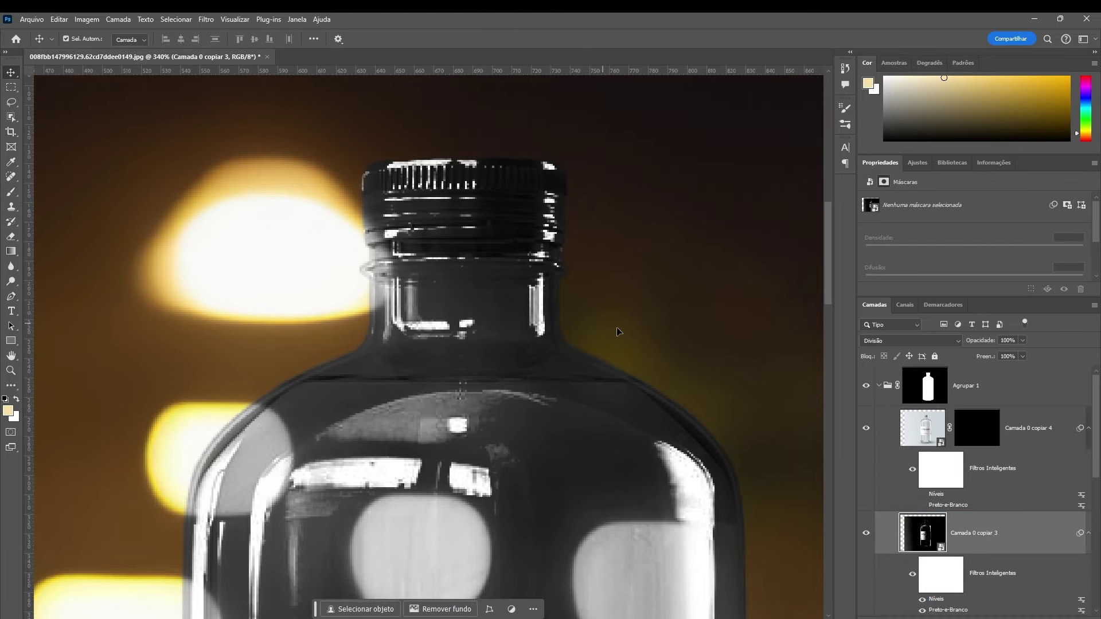
pyautogui.press('b')
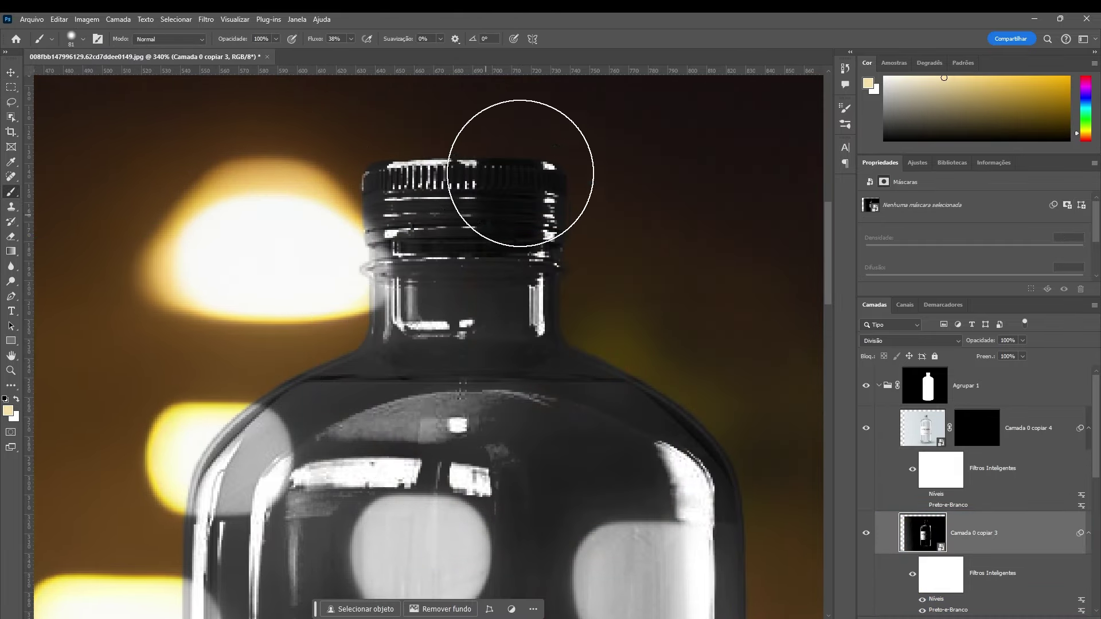
pyautogui.press('d')
pyautogui.press('x')
pyautogui.hotkey('ctrl', 'shift', 'alt', 'n')
pyautogui.moveTo(528, 172)
pyautogui.mouseDown()
pyautogui.moveTo(550, 172)
pyautogui.moveTo(460, 173)
pyautogui.mouseUp()
pyautogui.hotkey('ctrl', 'e')
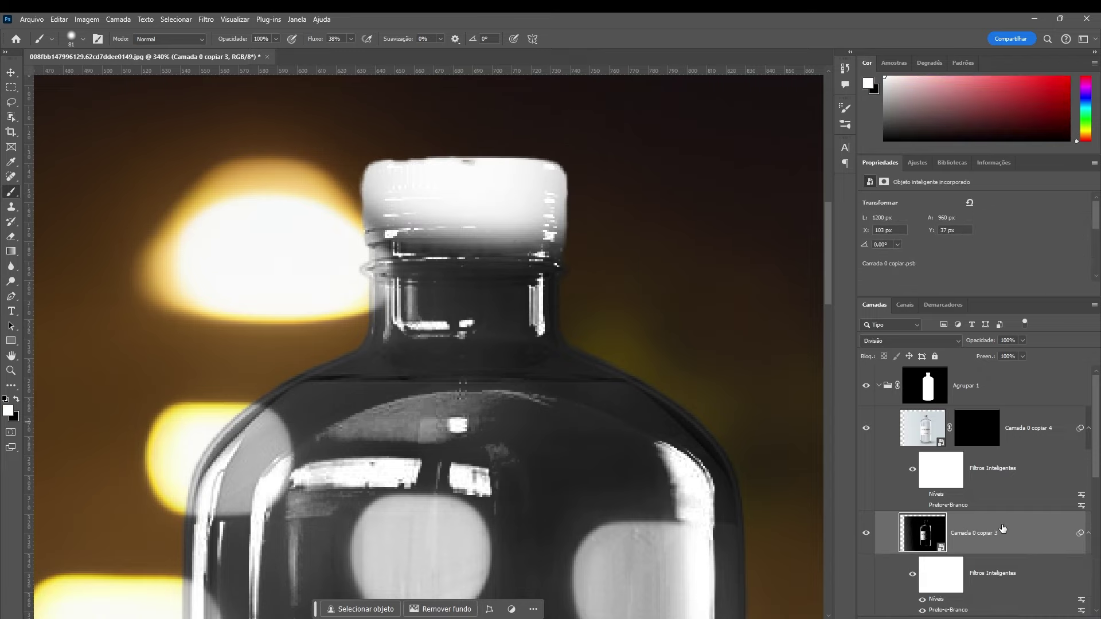
pyautogui.hotkey('ctrl', 'z')
# Paint white on Camada 0 copiar 4's mask to reveal the silver bottle cap.
pyautogui.click(989, 427)
pyautogui.press('x')
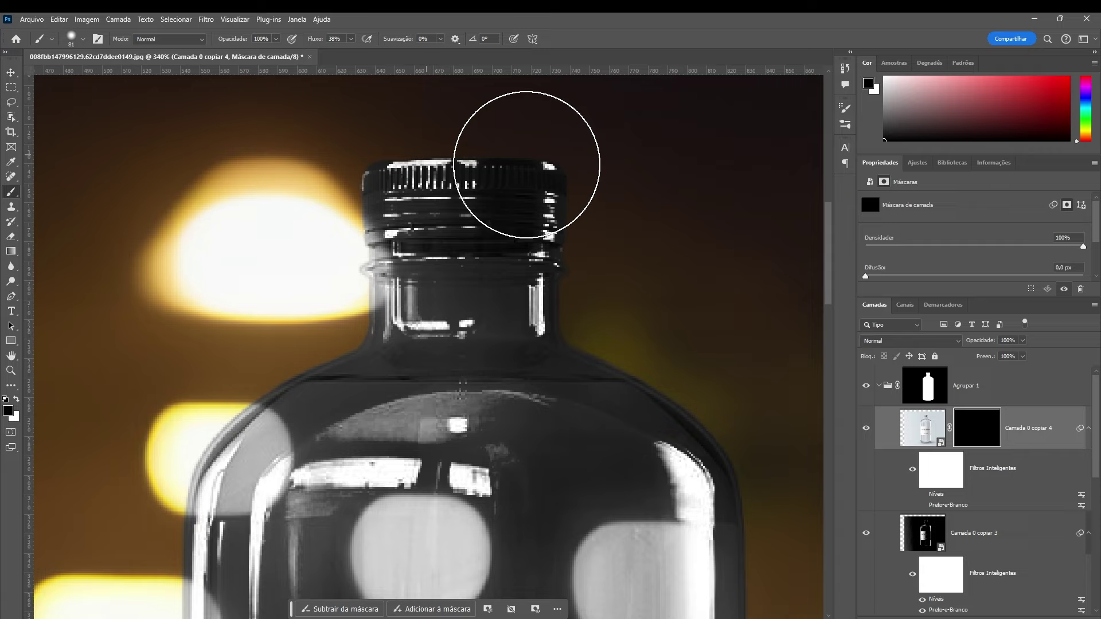
pyautogui.press('x')
pyautogui.moveTo(521, 191); pyautogui.dragTo(436, 172)
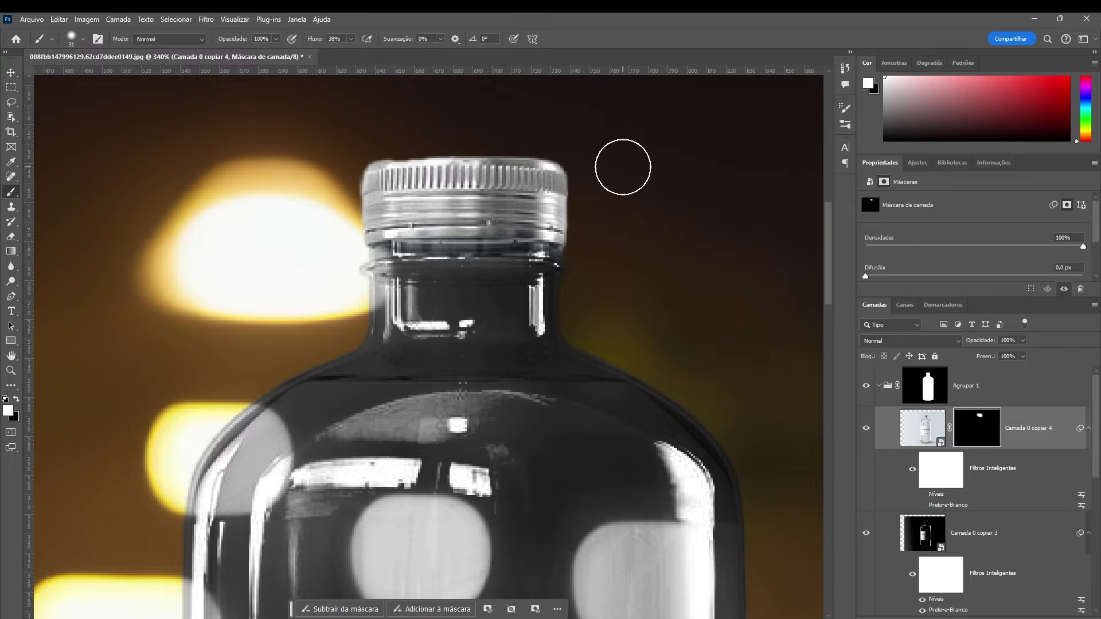
pyautogui.scroll(-3, 622, 167)
pyautogui.scroll(-3, 603, 218)
pyautogui.scroll(2, 568, 287)
pyautogui.scroll(2, 563, 299)
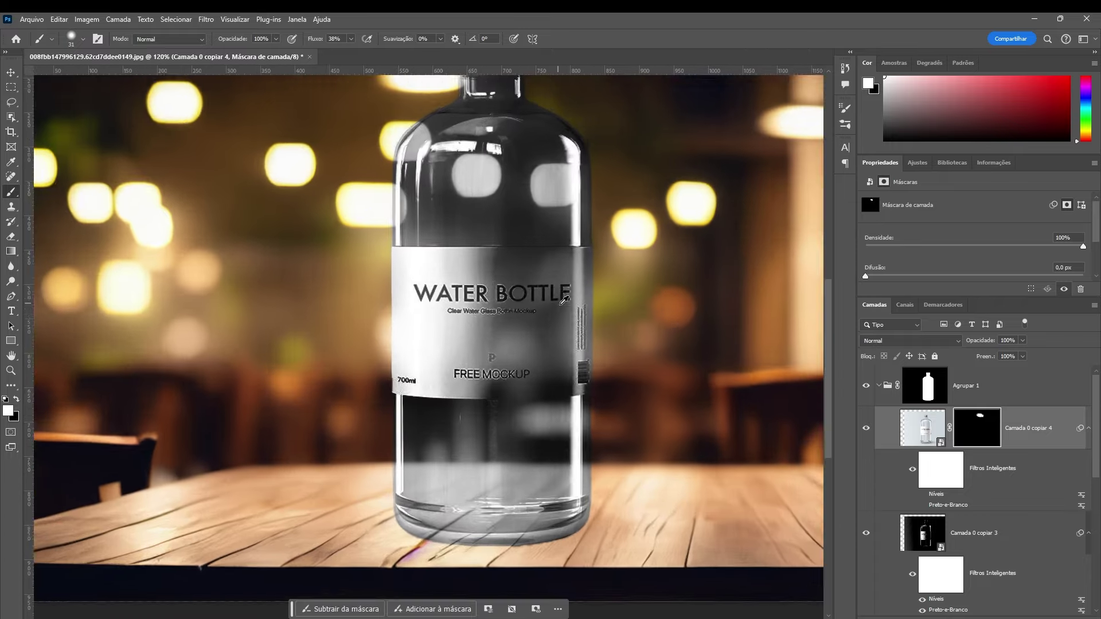
pyautogui.scroll(3, 564, 299)
# Marquee-select a rectangle around the label and paint white in the mask to reveal it.
pyautogui.click(11, 87)
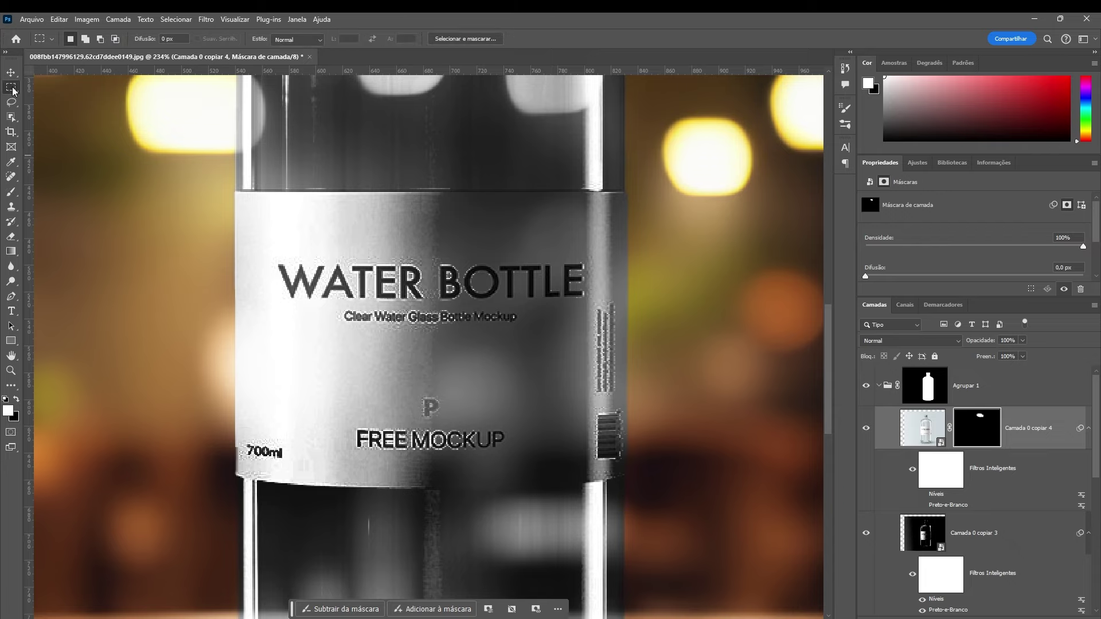
pyautogui.click(75, 92)
pyautogui.moveTo(170, 190)
pyautogui.mouseDown()
pyautogui.moveTo(575, 500)
pyautogui.moveTo(658, 499)
pyautogui.moveTo(666, 475)
pyautogui.mouseUp()
pyautogui.press('b')
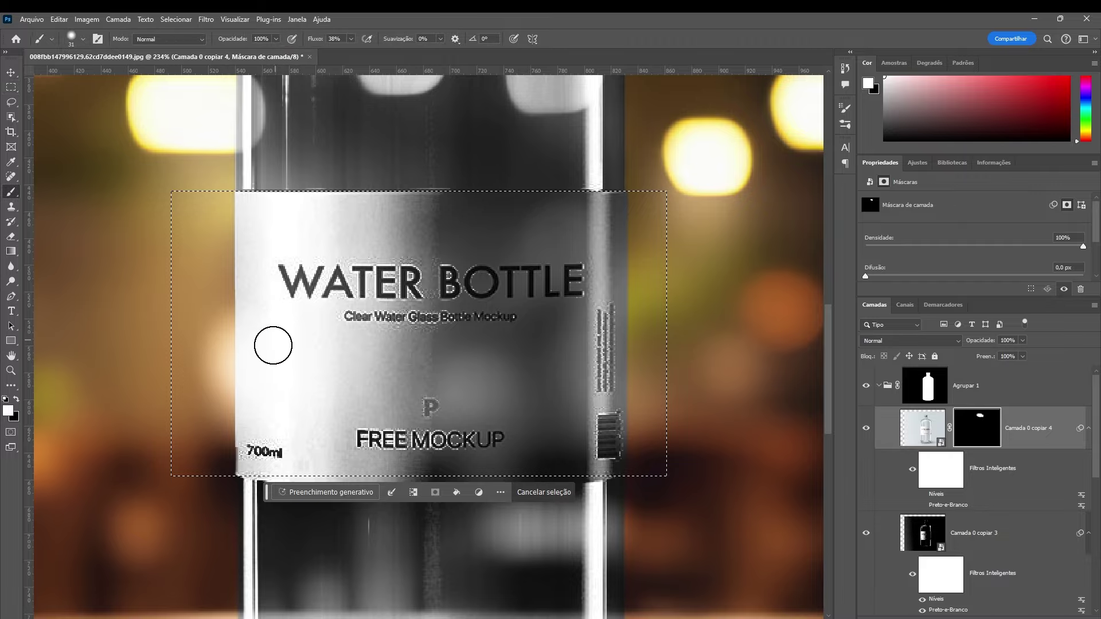
pyautogui.moveTo(365, 334)
pyautogui.mouseDown()
pyautogui.moveTo(594, 229)
pyautogui.moveTo(247, 271)
pyautogui.moveTo(381, 307)
pyautogui.moveTo(571, 334)
pyautogui.moveTo(467, 320)
pyautogui.mouseUp()
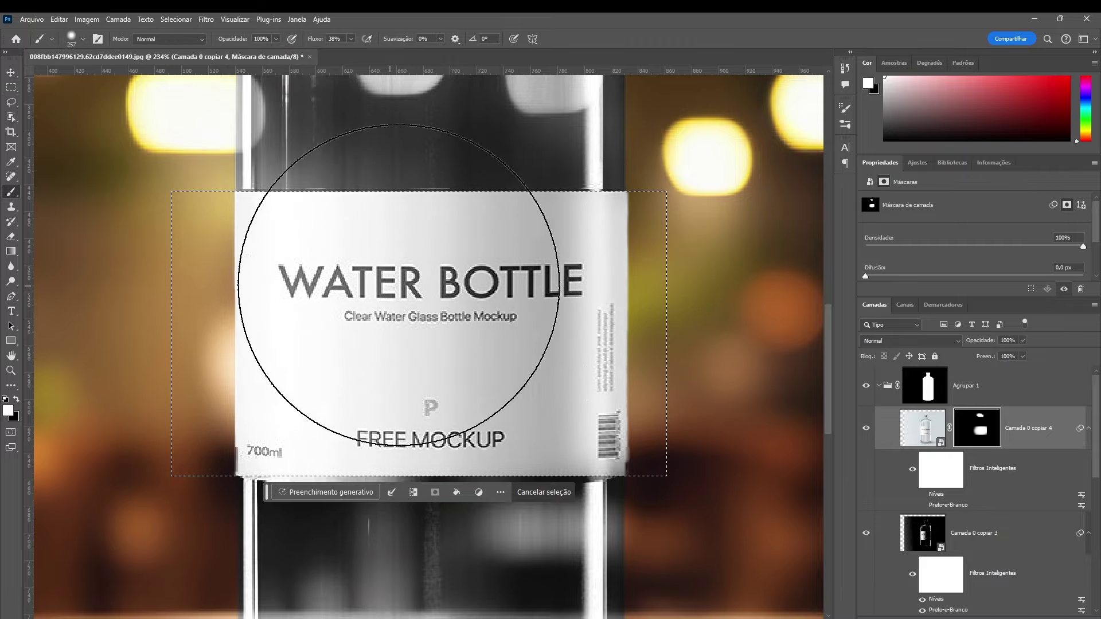
# Click through the table and bottle layers and clear the label selection.
pyautogui.click(11, 73)
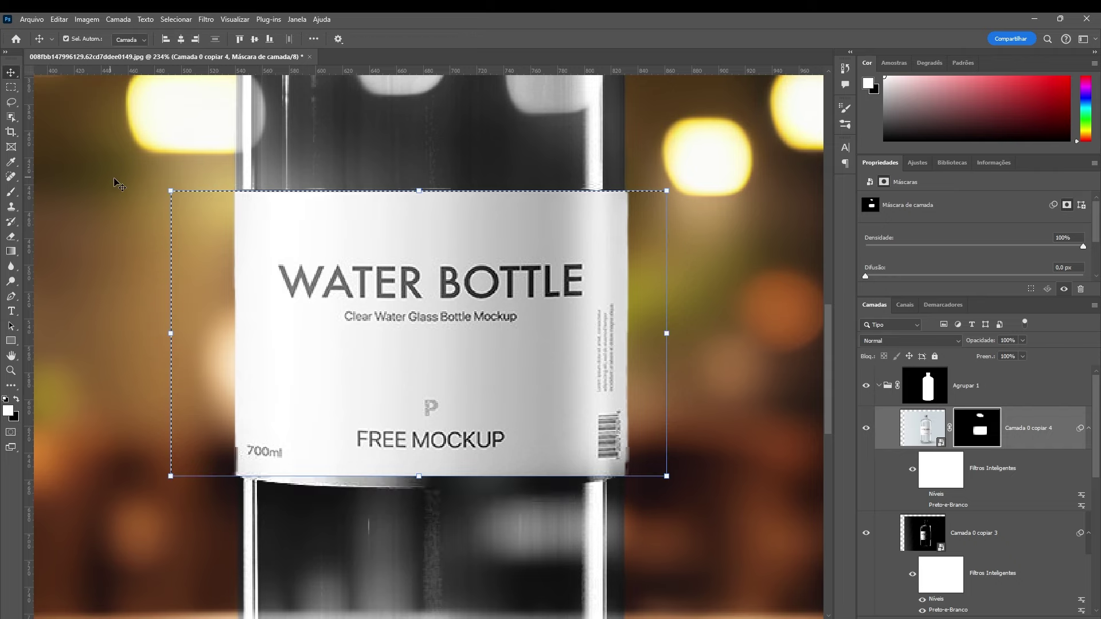
pyautogui.click(177, 405)
pyautogui.click(712, 444)
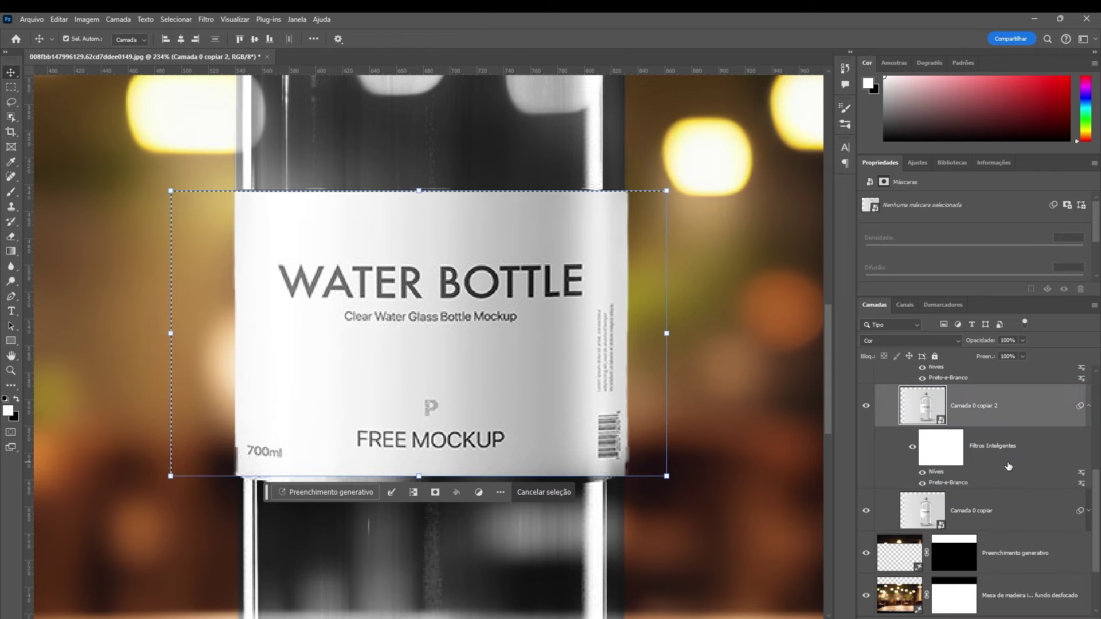
pyautogui.click(120, 178)
pyautogui.hotkey('ctrl', 'd')
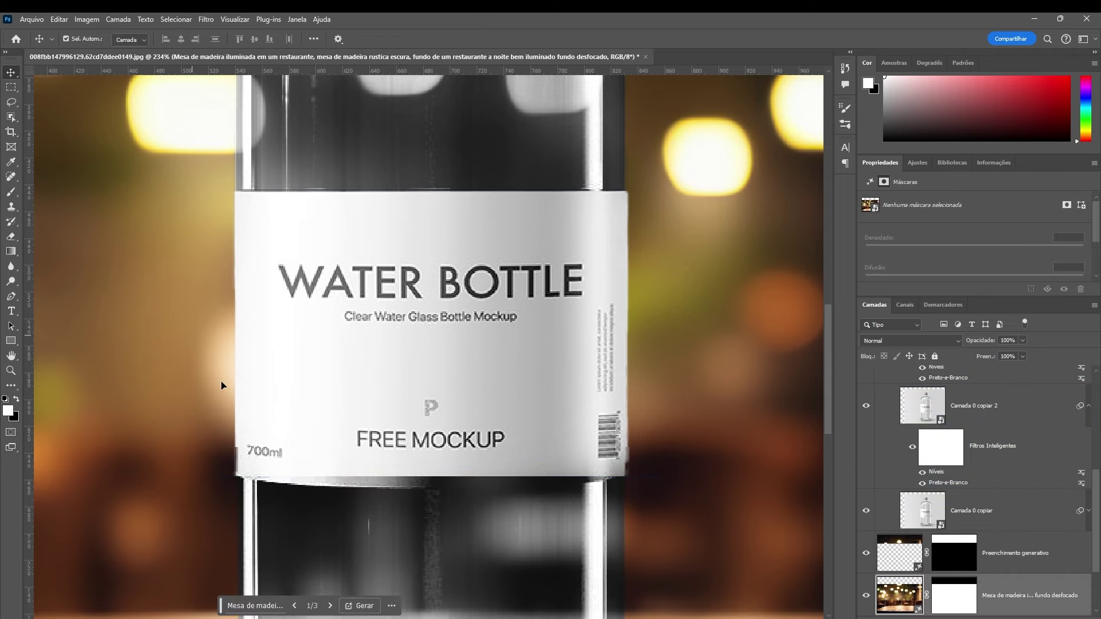
pyautogui.scroll(2, 346, 471)
pyautogui.scroll(2, 346, 472)
pyautogui.scroll(1, 314, 479)
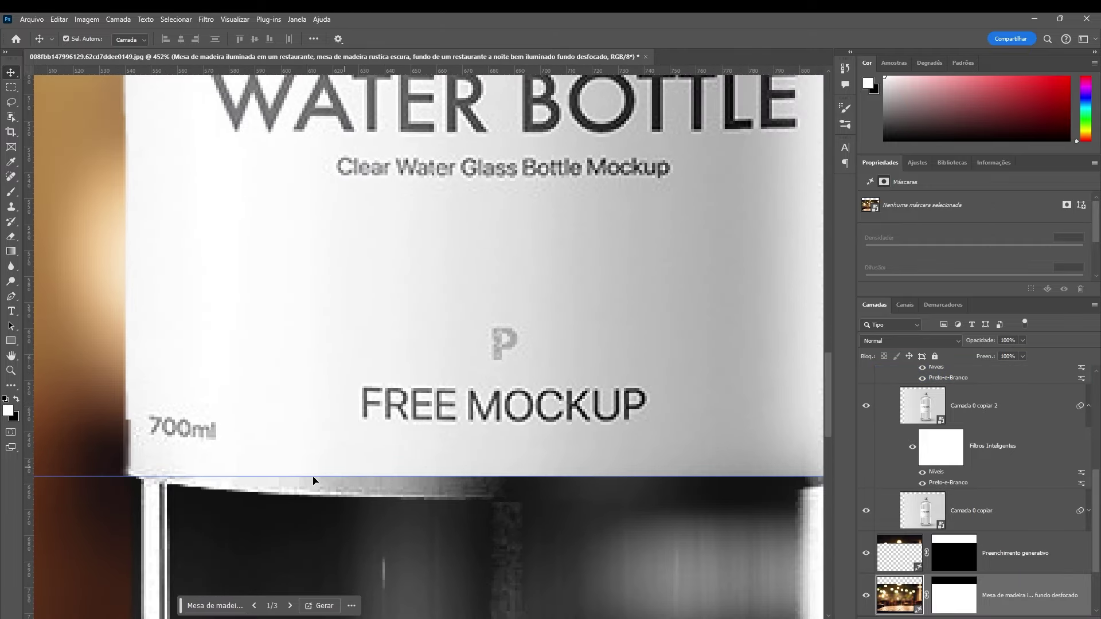
pyautogui.scroll(-2, 315, 479)
# Set a 22 px brush and add an empty Camada 3 layer.
pyautogui.press('b')
pyautogui.scroll(3, 369, 412)
pyautogui.moveTo(369, 412); pyautogui.dragTo(211, 373)
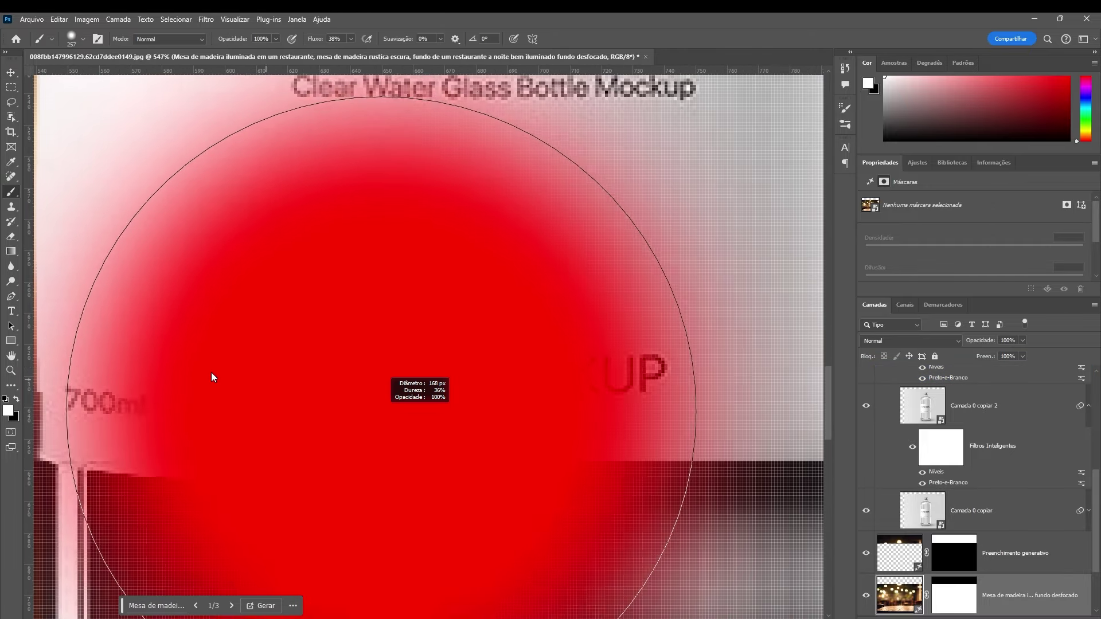
pyautogui.hotkey('ctrl', 'shift', 'alt', 'n')
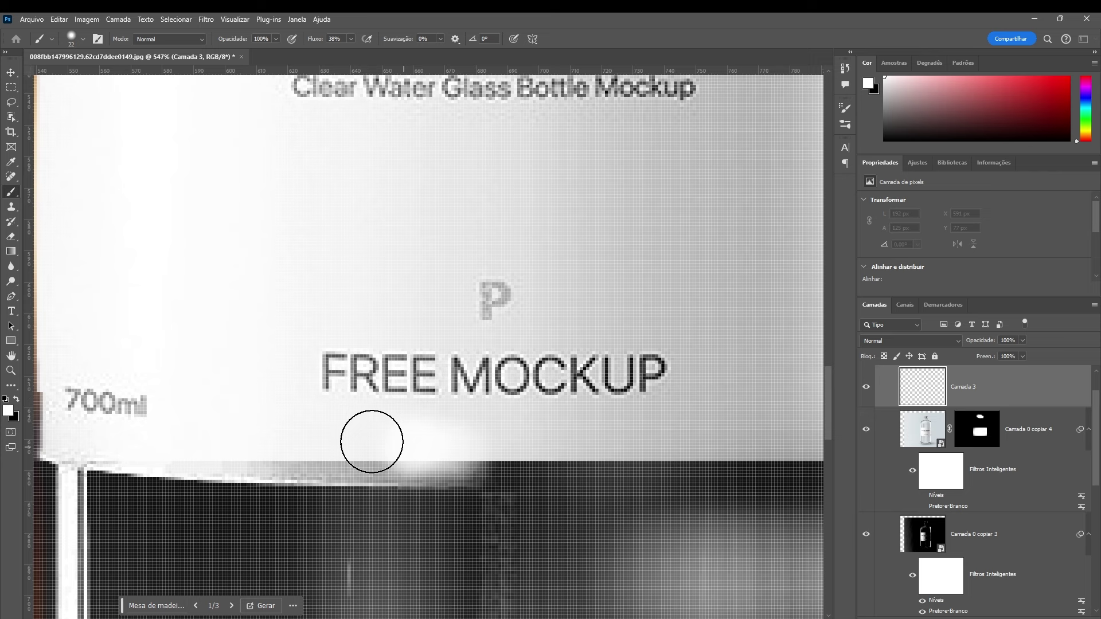
# Paint white along the label's lower edge on Camada 0 copiar 4's mask, undoing a stray stroke.
pyautogui.moveTo(413, 447)
pyautogui.mouseDown()
pyautogui.moveTo(286, 436)
pyautogui.moveTo(381, 381)
pyautogui.moveTo(334, 397)
pyautogui.moveTo(403, 405)
pyautogui.moveTo(66, 380)
pyautogui.mouseUp()
pyautogui.scroll(2, 271, 436)
pyautogui.scroll(-5, 92, 379)
pyautogui.scroll(3, 247, 401)
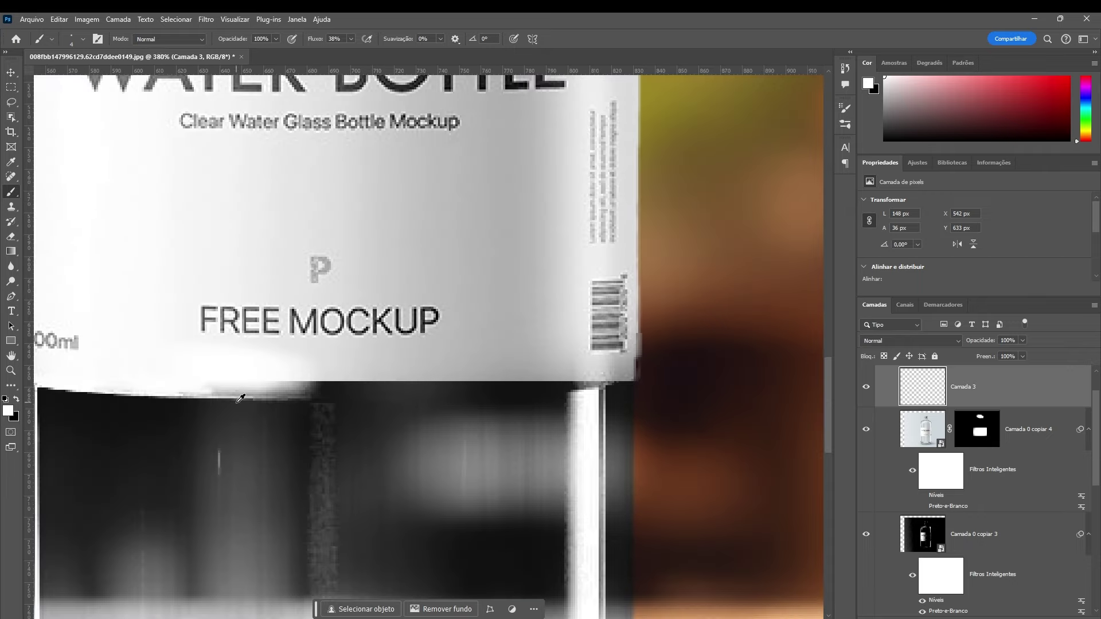
pyautogui.moveTo(471, 345); pyautogui.dragTo(650, 336)
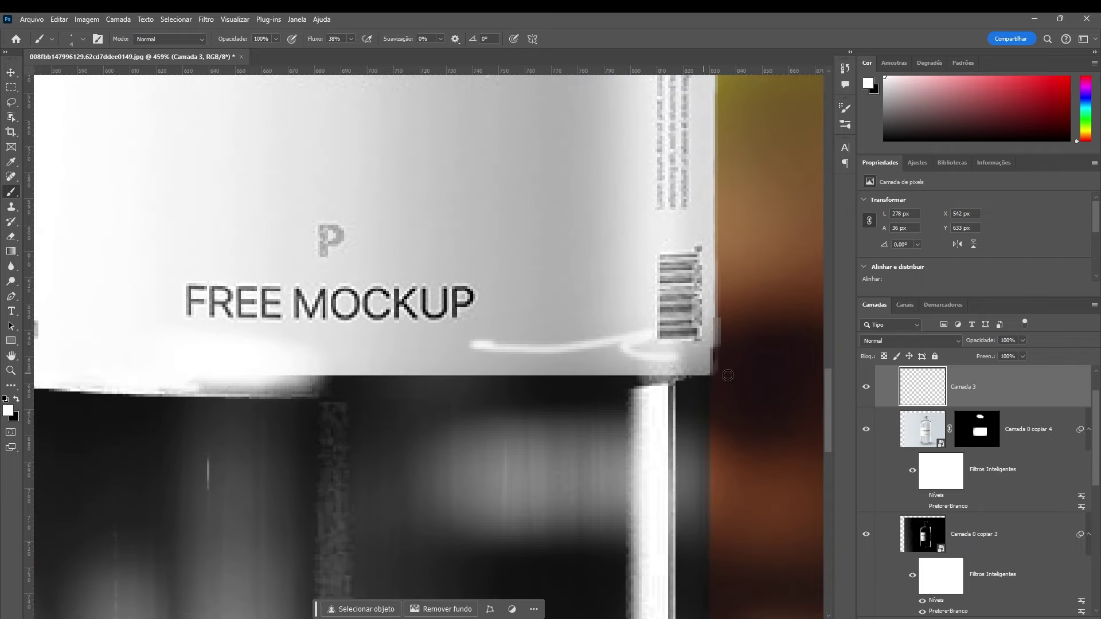
pyautogui.hotkey('ctrl', 'z')
pyautogui.click(981, 430)
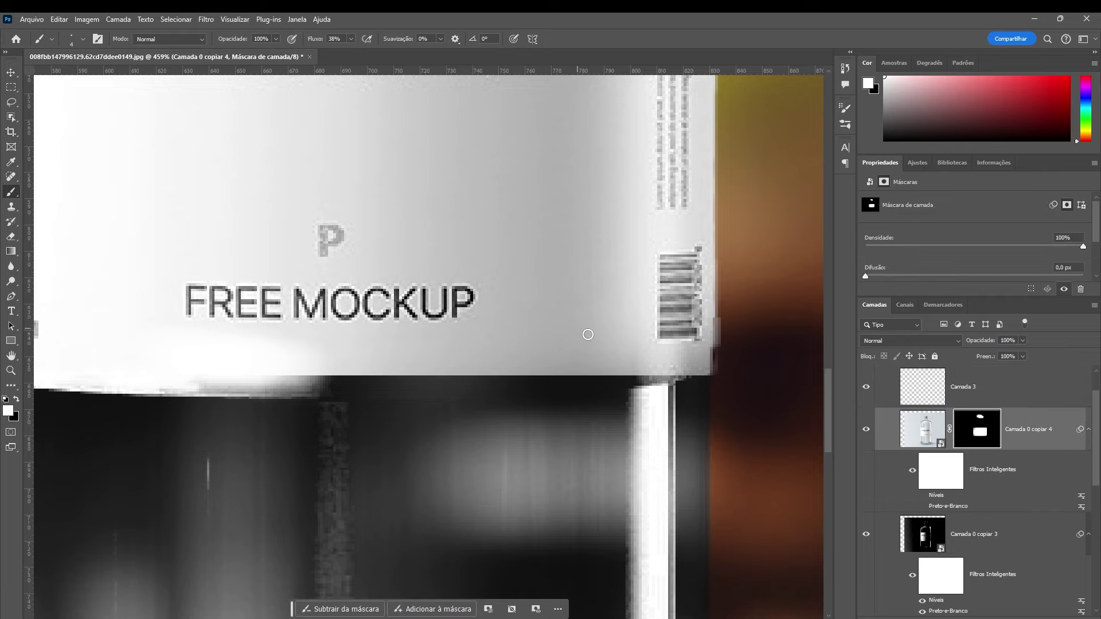
pyautogui.moveTo(648, 368)
pyautogui.mouseDown()
pyautogui.moveTo(705, 351)
pyautogui.moveTo(197, 361)
pyautogui.moveTo(378, 373)
pyautogui.mouseUp()
# Delete the empty Camada 3 layer, leaving the Agrupar 1 group selected.
pyautogui.hotkey('ctrl', '1')
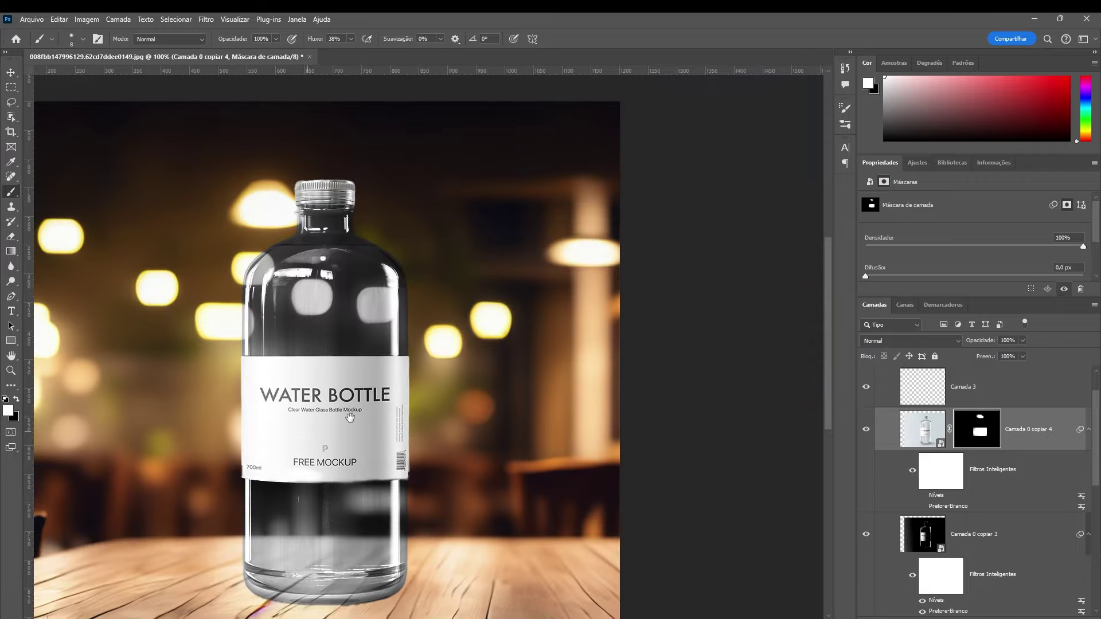
pyautogui.scroll(3, 361, 189)
pyautogui.scroll(3, 466, 198)
pyautogui.scroll(-3, 466, 198)
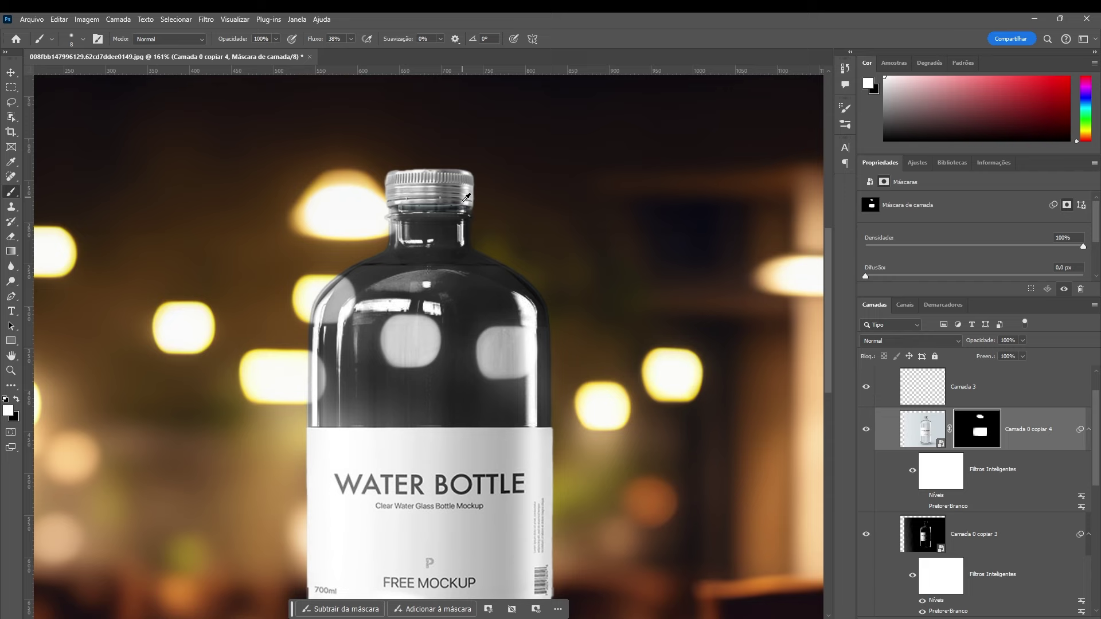
pyautogui.scroll(-3, 466, 197)
pyautogui.scroll(-1, 453, 287)
pyautogui.scroll(1, 438, 359)
pyautogui.scroll(3, 455, 430)
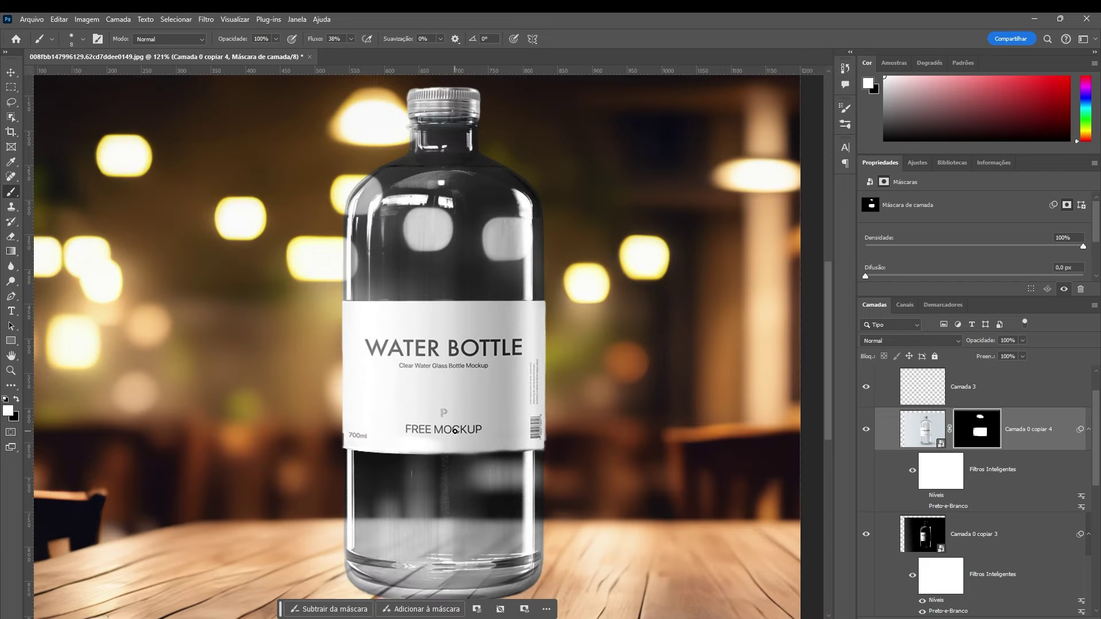
pyautogui.scroll(-2, 559, 465)
pyautogui.scroll(-1, 517, 436)
pyautogui.scroll(1, 476, 406)
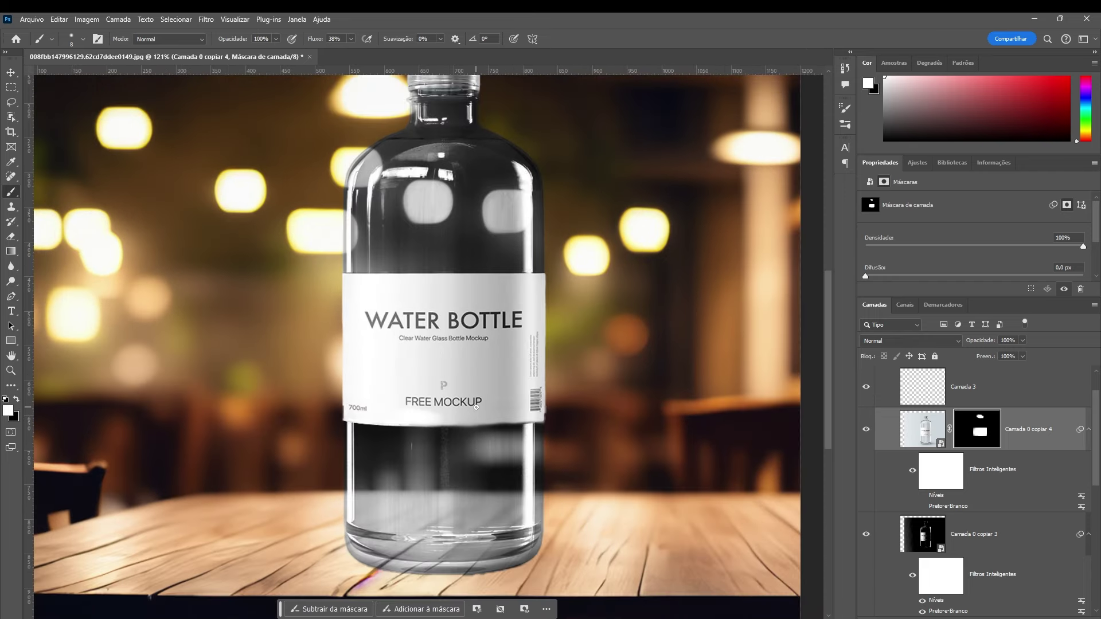
pyautogui.scroll(3, 476, 406)
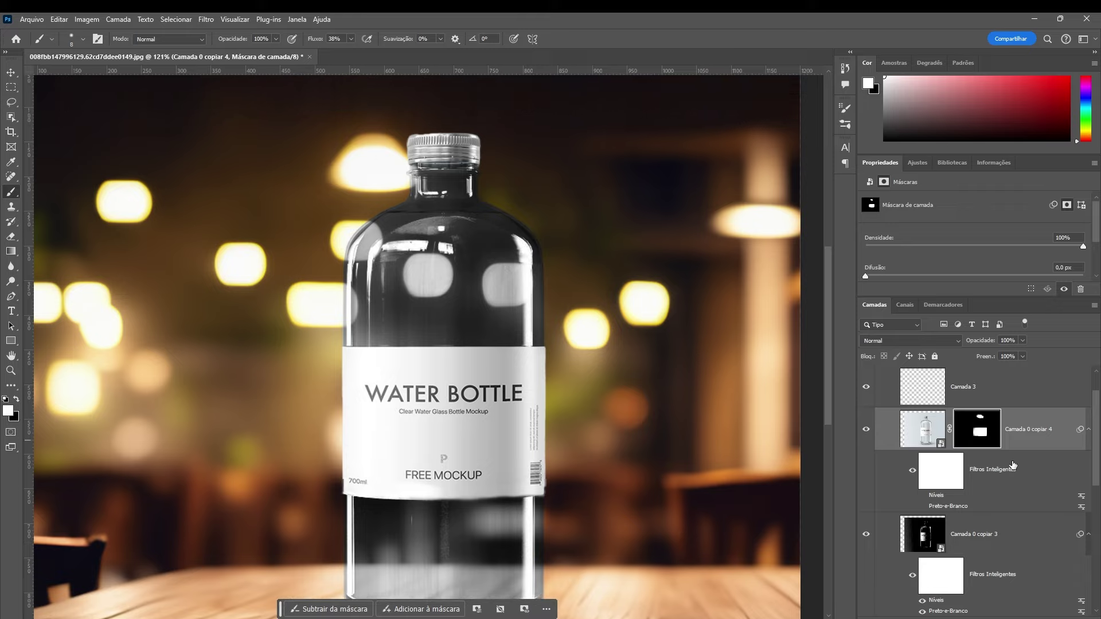
pyautogui.scroll(2, 940, 411)
pyautogui.click(989, 387)
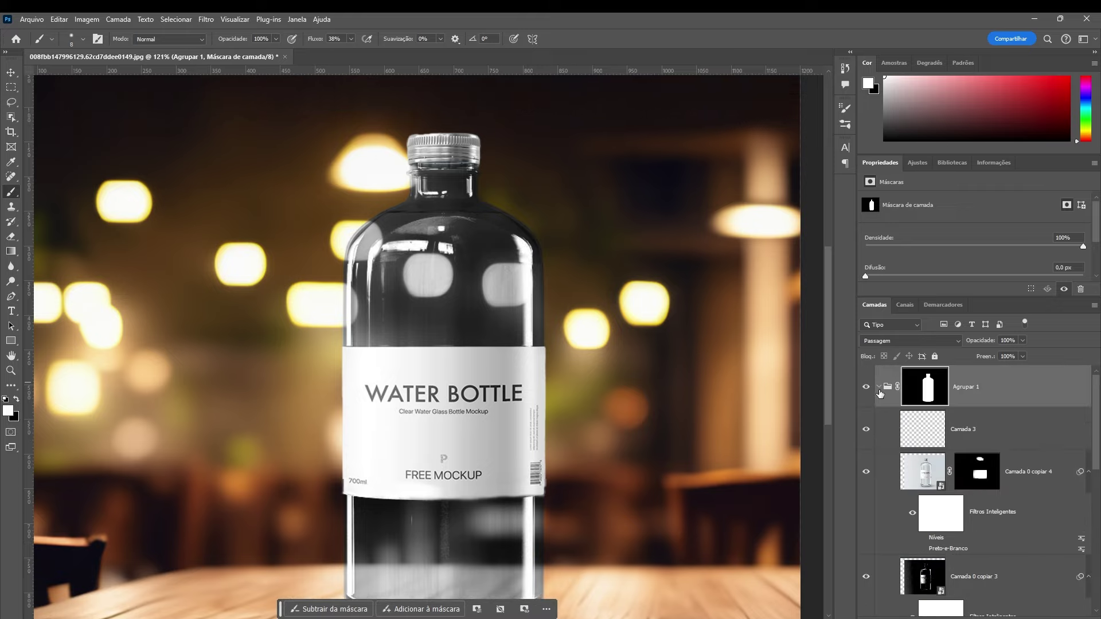
pyautogui.click(1040, 449)
pyautogui.press('Delete')
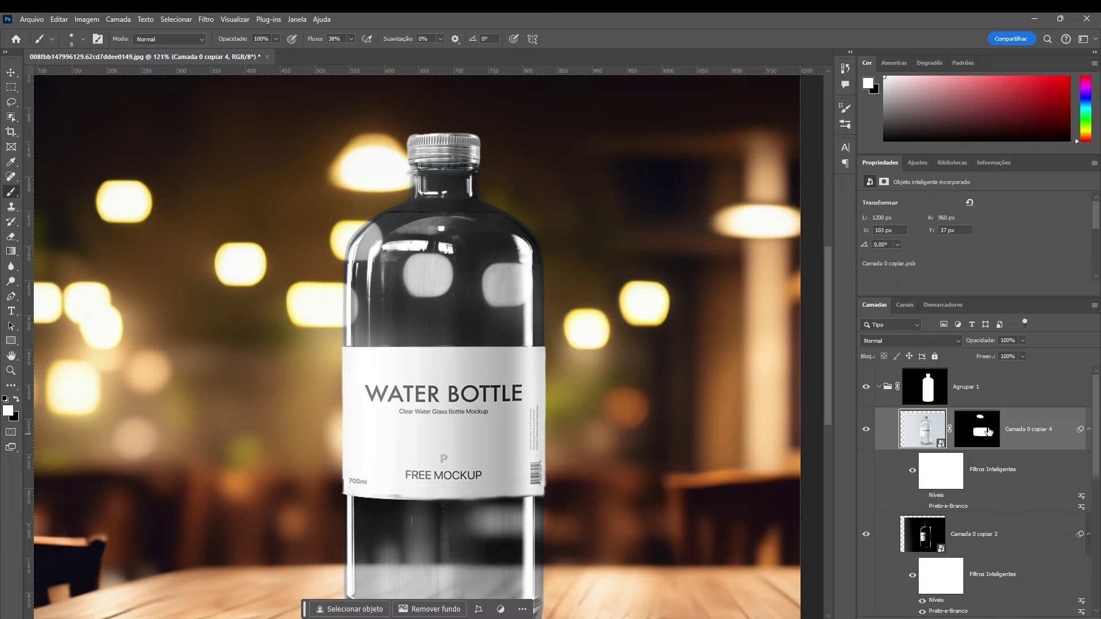
pyautogui.click(878, 390)
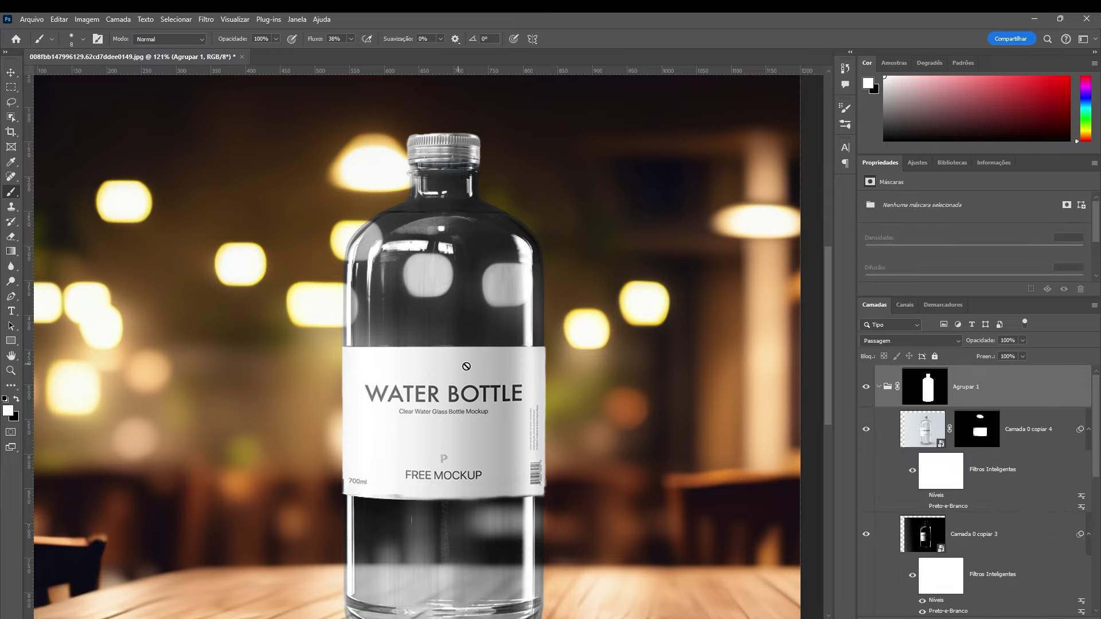
pyautogui.scroll(-1, 466, 366)
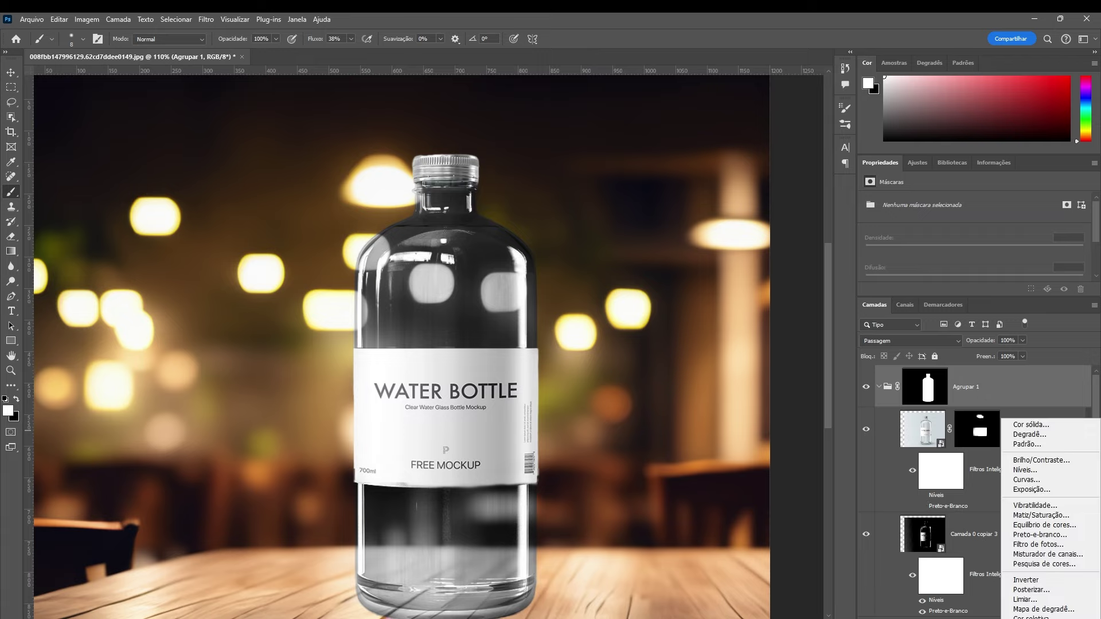
# Add a Hue/Saturation layer above Agrupar 1 and clip it to the group.
pyautogui.click(1058, 519)
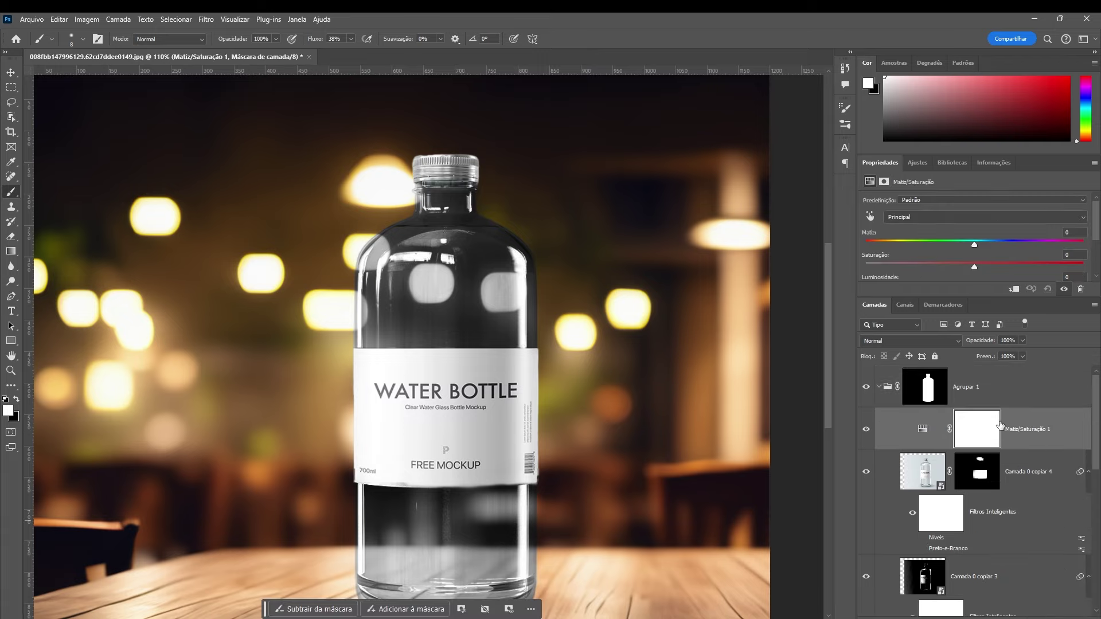
pyautogui.click(947, 406)
pyautogui.moveTo(969, 455)
pyautogui.mouseDown()
pyautogui.moveTo(963, 363)
pyautogui.moveTo(956, 367)
pyautogui.mouseUp()
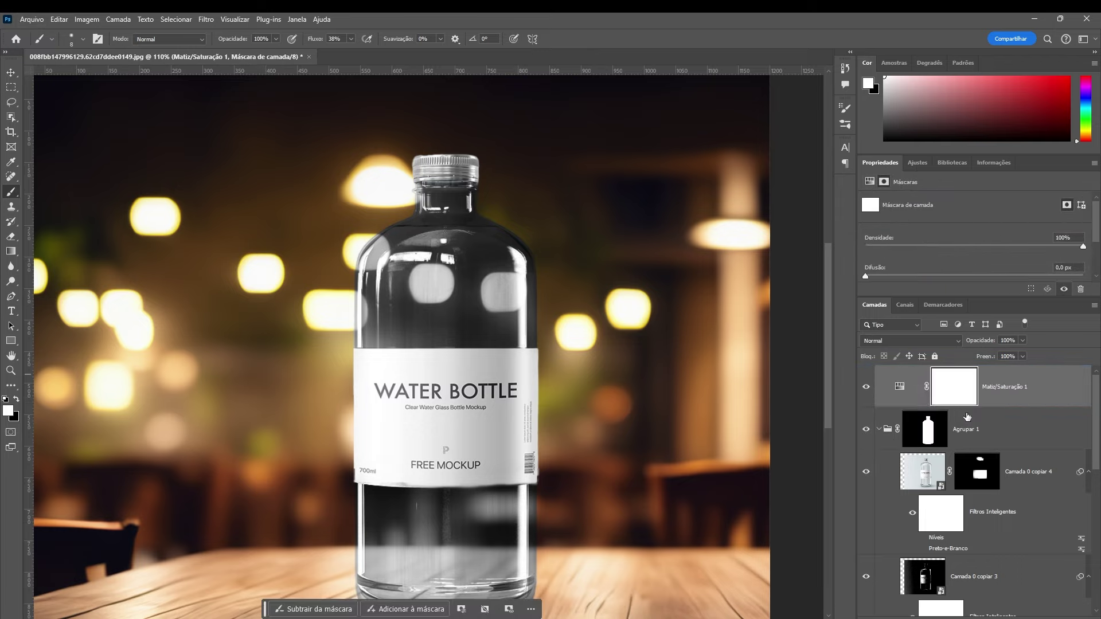
pyautogui.keyDown('alt'); pyautogui.click(920, 407); pyautogui.keyUp('alt')
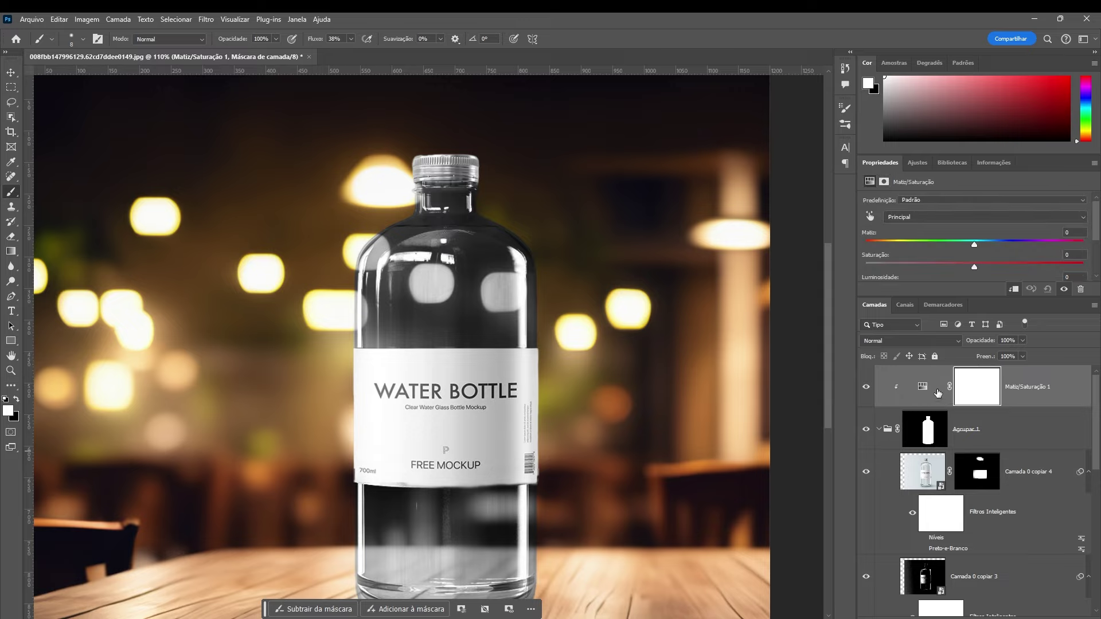
# Colorize the adjustment teal with Hue 171, Saturation 28 and slightly lower Lightness.
pyautogui.scroll(-1, 982, 252)
pyautogui.scroll(-1, 973, 263)
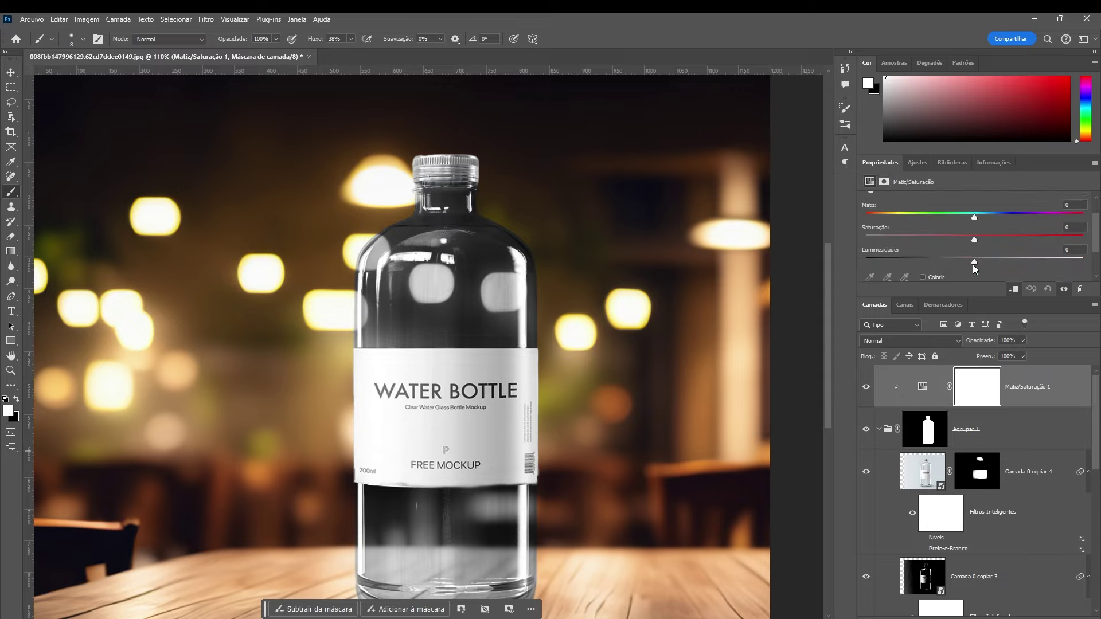
pyautogui.scroll(-1, 973, 264)
pyautogui.click(923, 268)
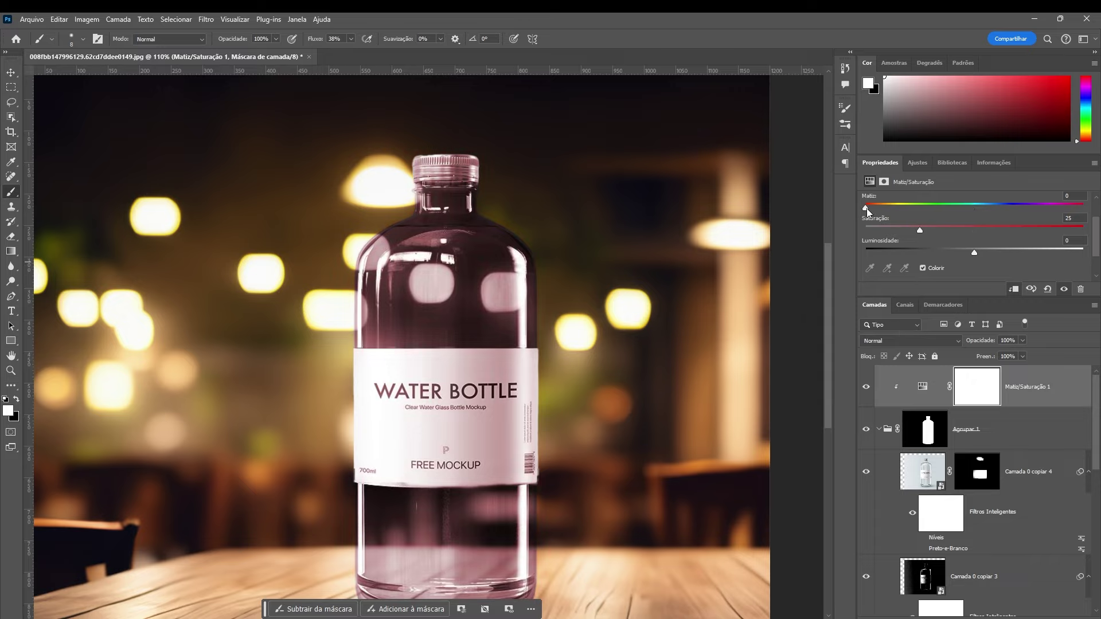
pyautogui.moveTo(866, 208)
pyautogui.mouseDown()
pyautogui.moveTo(947, 208)
pyautogui.moveTo(965, 228)
pyautogui.moveTo(1019, 229)
pyautogui.moveTo(972, 207)
pyautogui.mouseUp()
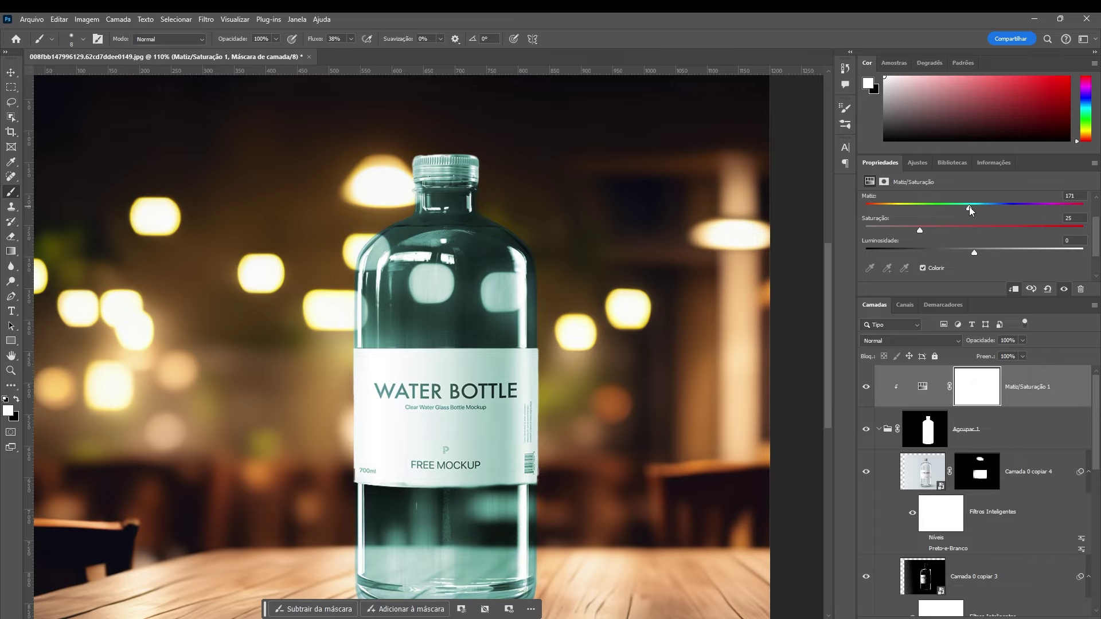
pyautogui.moveTo(974, 253)
pyautogui.mouseDown()
pyautogui.moveTo(945, 250)
pyautogui.moveTo(968, 250)
pyautogui.mouseUp()
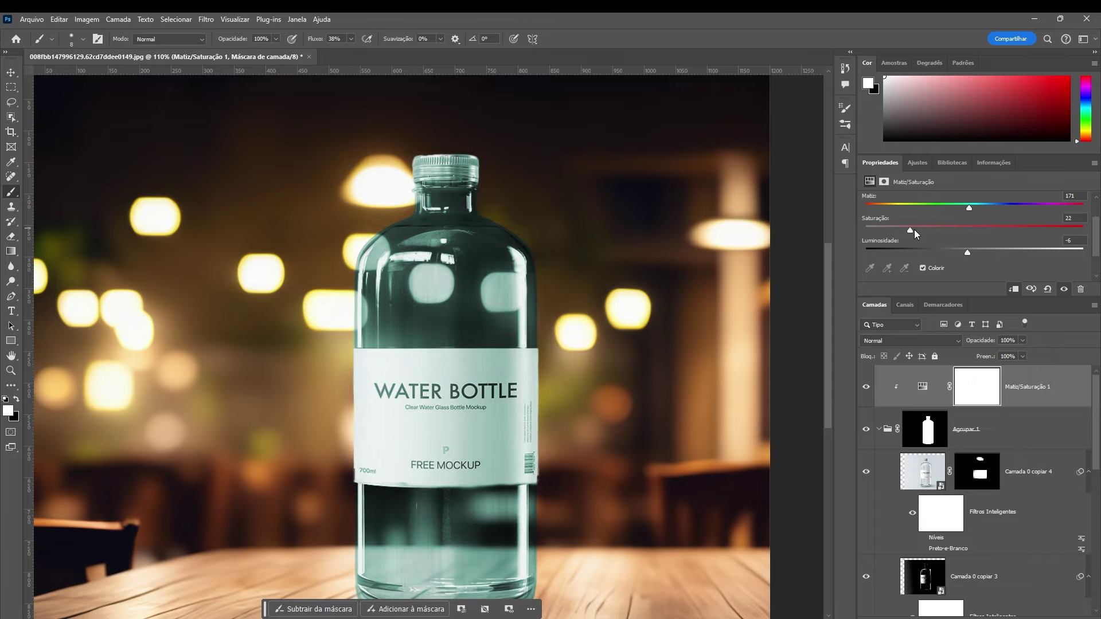
pyautogui.moveTo(915, 230); pyautogui.dragTo(840, 225)
# Target the Hue/Saturation mask and enlarge the brush to about 92 px.
pyautogui.click(985, 397)
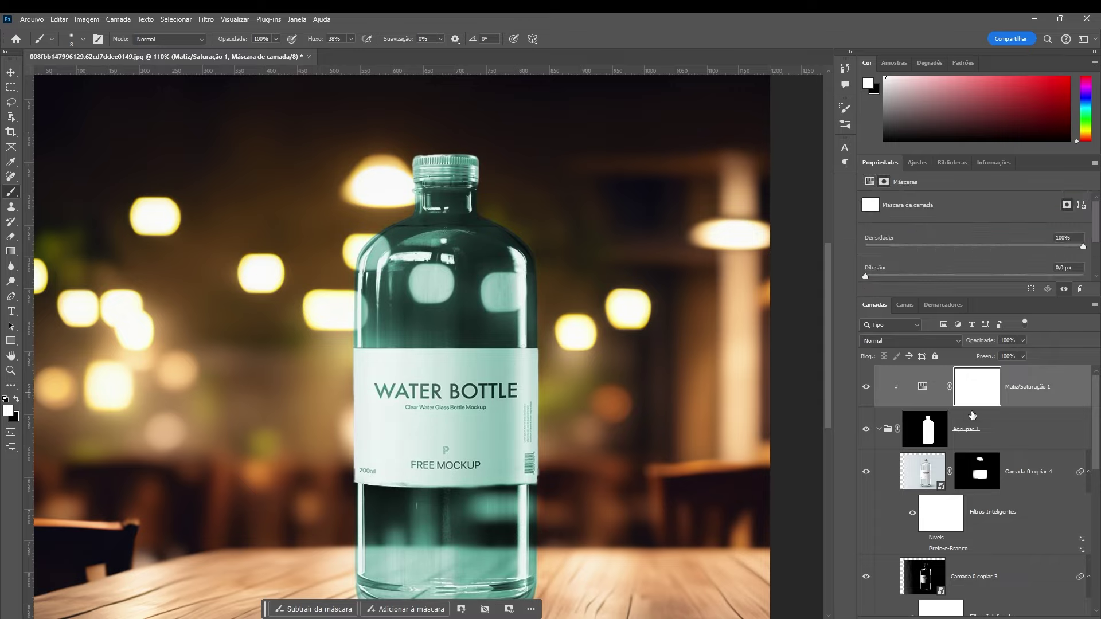
pyautogui.scroll(5, 409, 373)
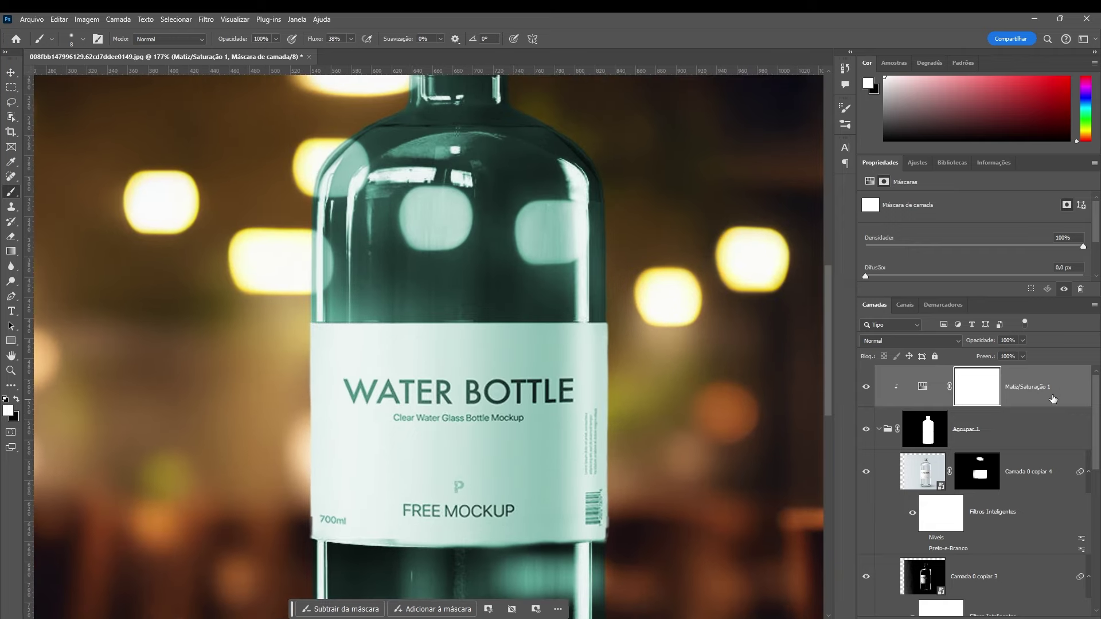
pyautogui.moveTo(523, 393); pyautogui.dragTo(551, 393)
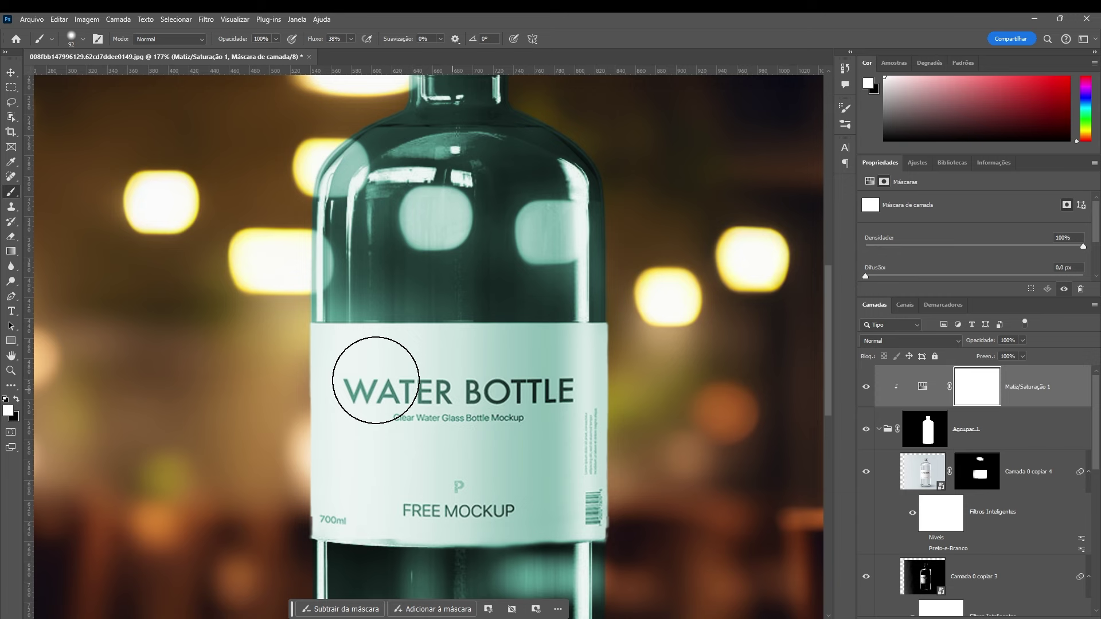
pyautogui.scroll(-3, 459, 402)
pyautogui.scroll(-2, 537, 426)
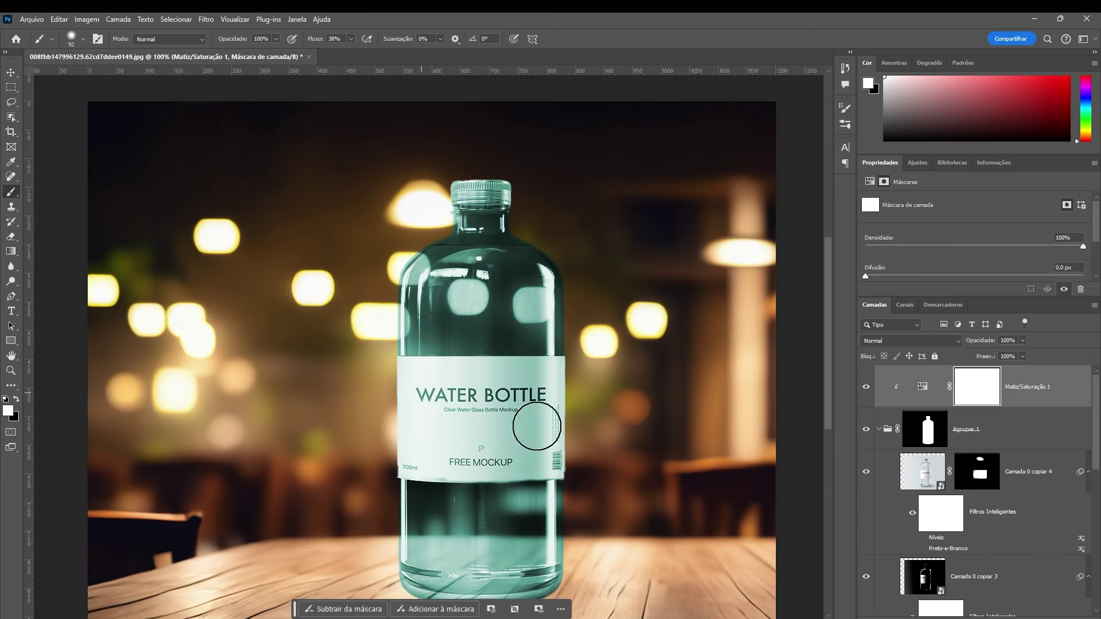
# Load the label mask as a selection and paint black to remove the label's teal tint.
pyautogui.keyDown('ctrl'); pyautogui.click(980, 481); pyautogui.keyUp('ctrl')
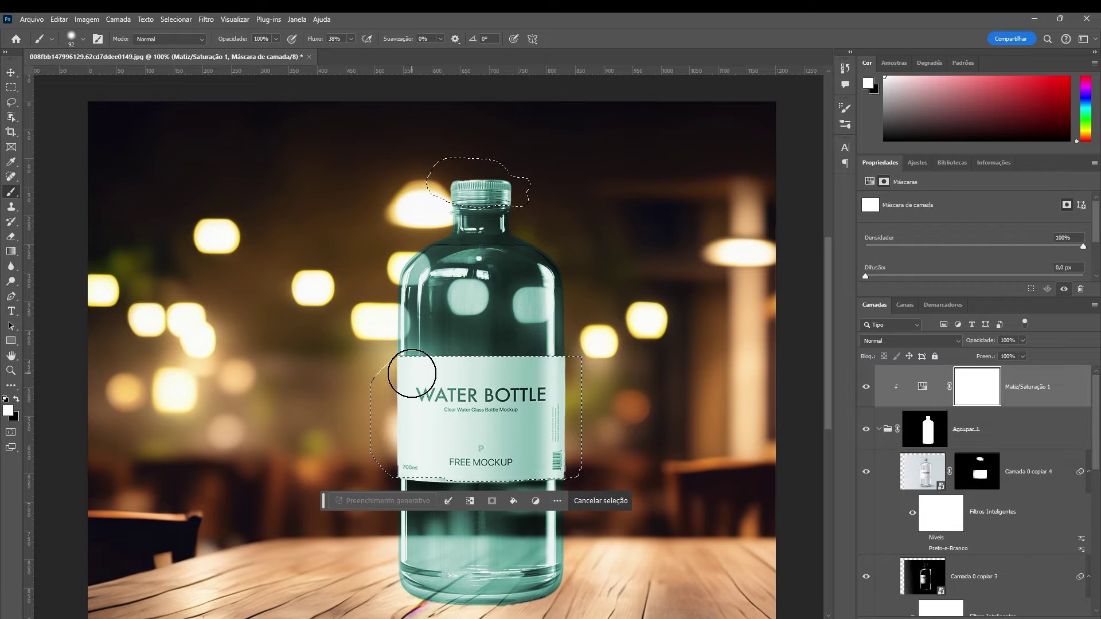
pyautogui.press('x')
pyautogui.moveTo(558, 388); pyautogui.dragTo(568, 462)
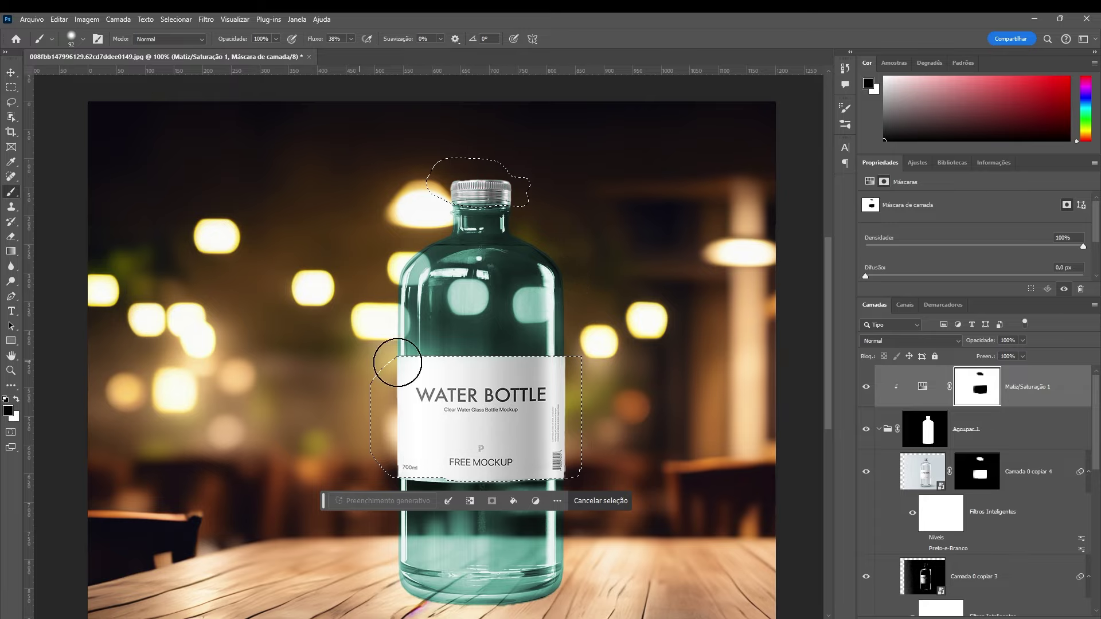
pyautogui.scroll(-2, 488, 472)
pyautogui.scroll(4, 487, 472)
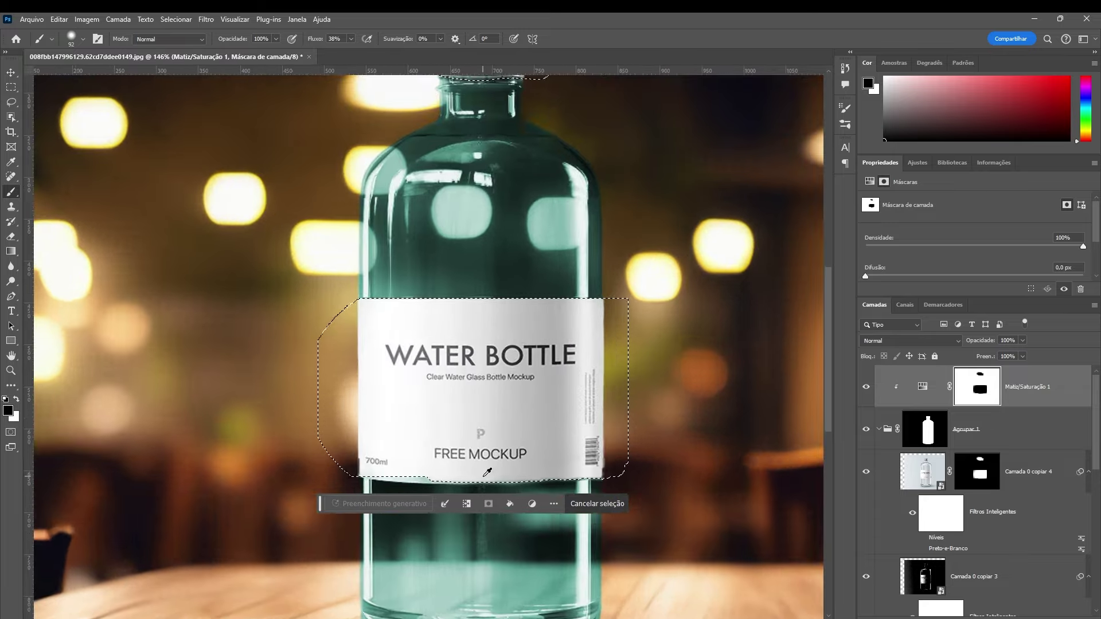
pyautogui.click(10, 71)
pyautogui.scroll(-2, 319, 331)
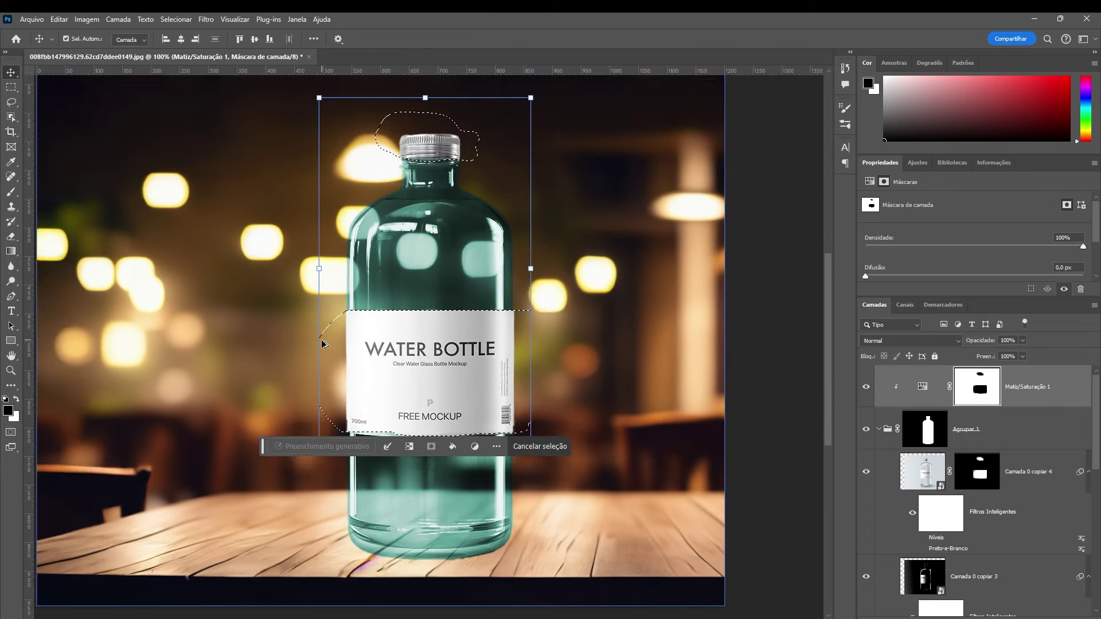
pyautogui.scroll(-1, 258, 321)
# Clear the label selection and click through the bottle and Matiz/Saturação 1 layers.
pyautogui.click(748, 391)
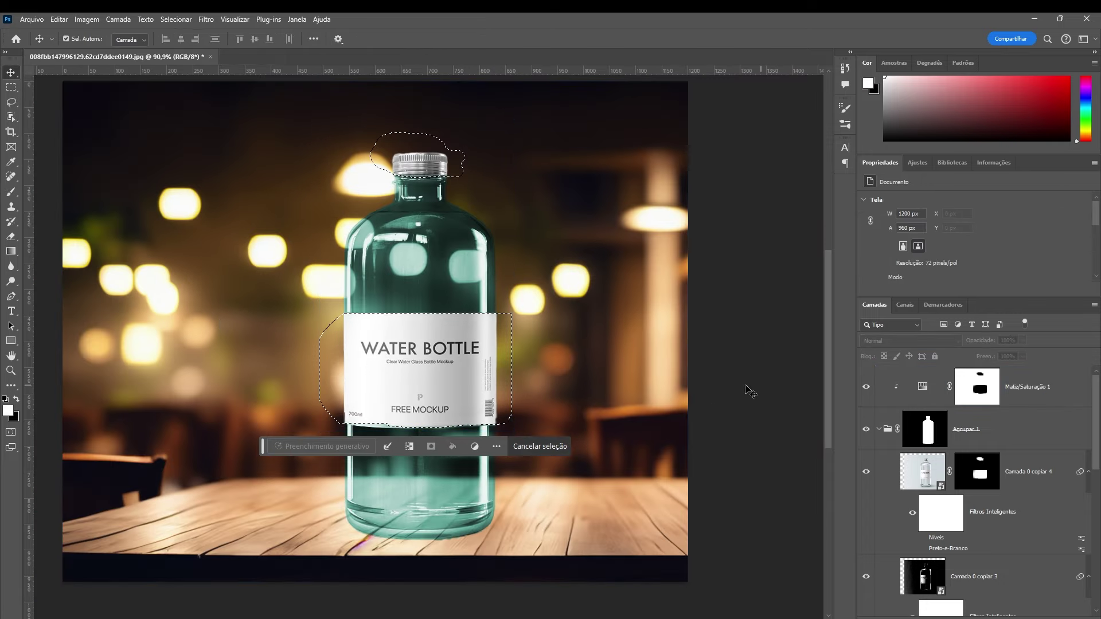
pyautogui.hotkey('ctrl', 'd')
pyautogui.keyDown('ctrl'); pyautogui.click(332, 444); pyautogui.keyUp('ctrl')
pyautogui.scroll(1, 332, 445)
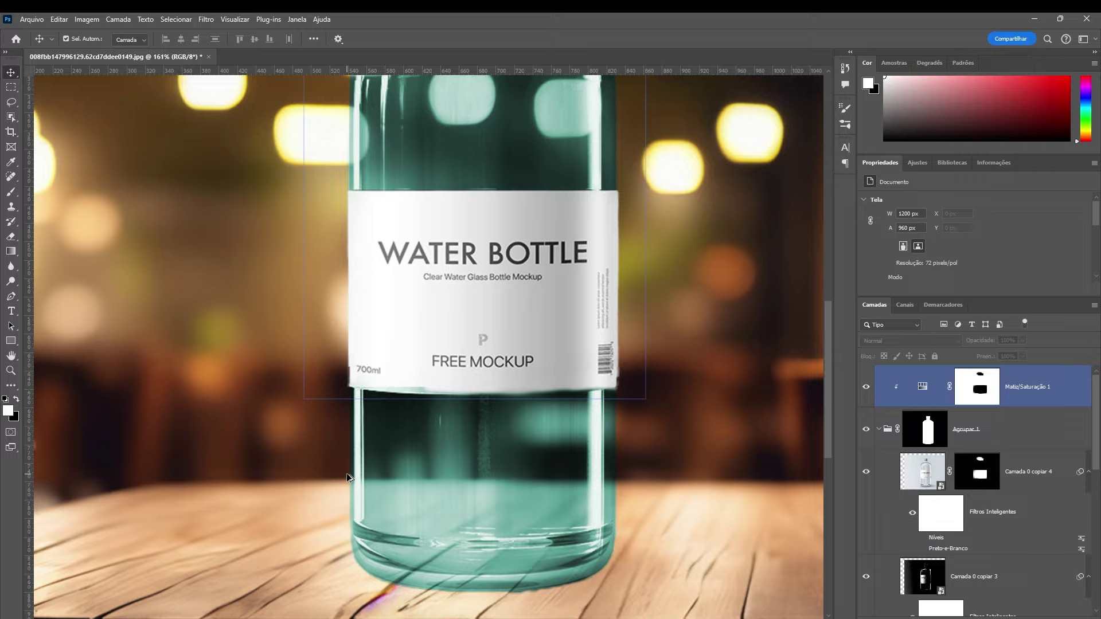
pyautogui.scroll(-1, 334, 445)
pyautogui.click(334, 444)
pyautogui.scroll(1, 344, 436)
pyautogui.scroll(2, 321, 447)
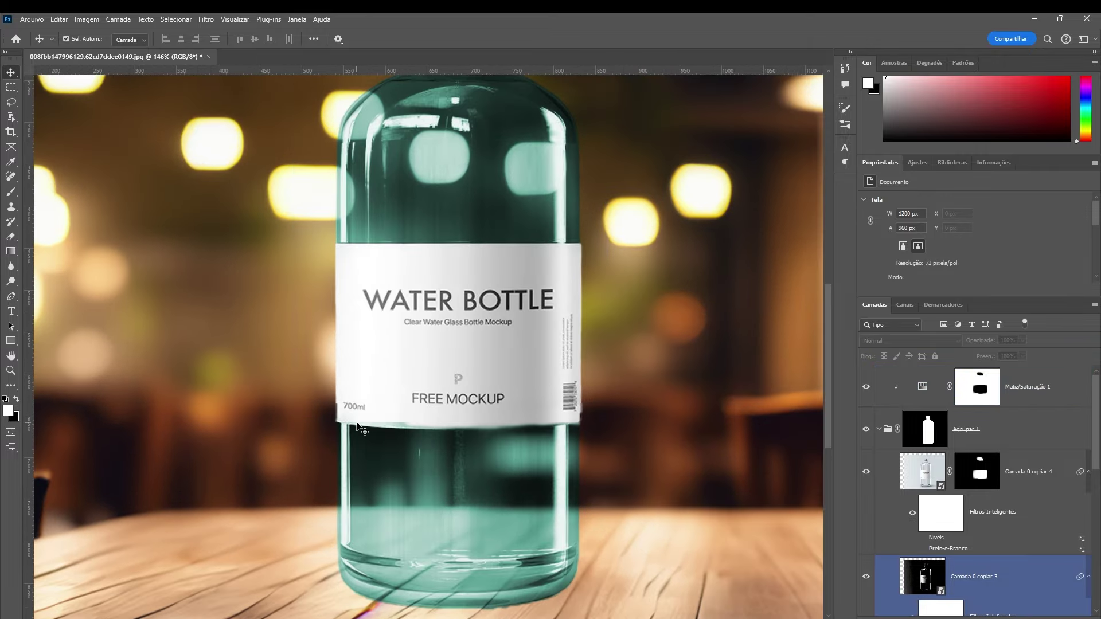
pyautogui.click(210, 507)
pyautogui.scroll(-3, 802, 424)
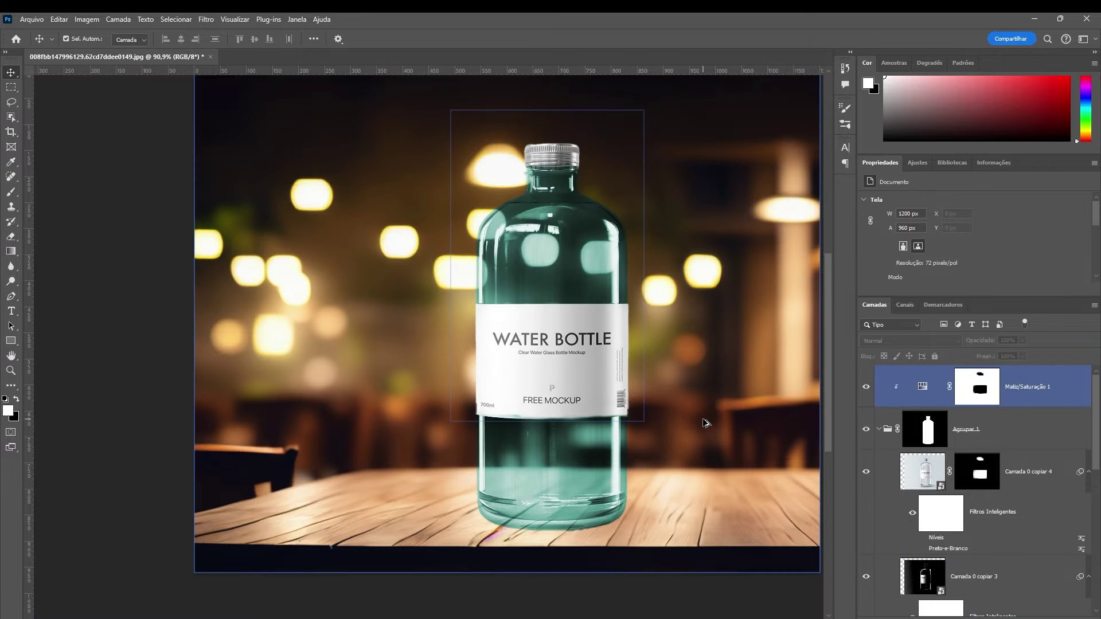
# Inspect the Camada 0 copiar 3 and Matiz/Saturação 1 layers around the bottle's lower half.
pyautogui.click(608, 503)
pyautogui.scroll(-1, 607, 472)
pyautogui.scroll(1, 608, 471)
pyautogui.scroll(-1, 607, 471)
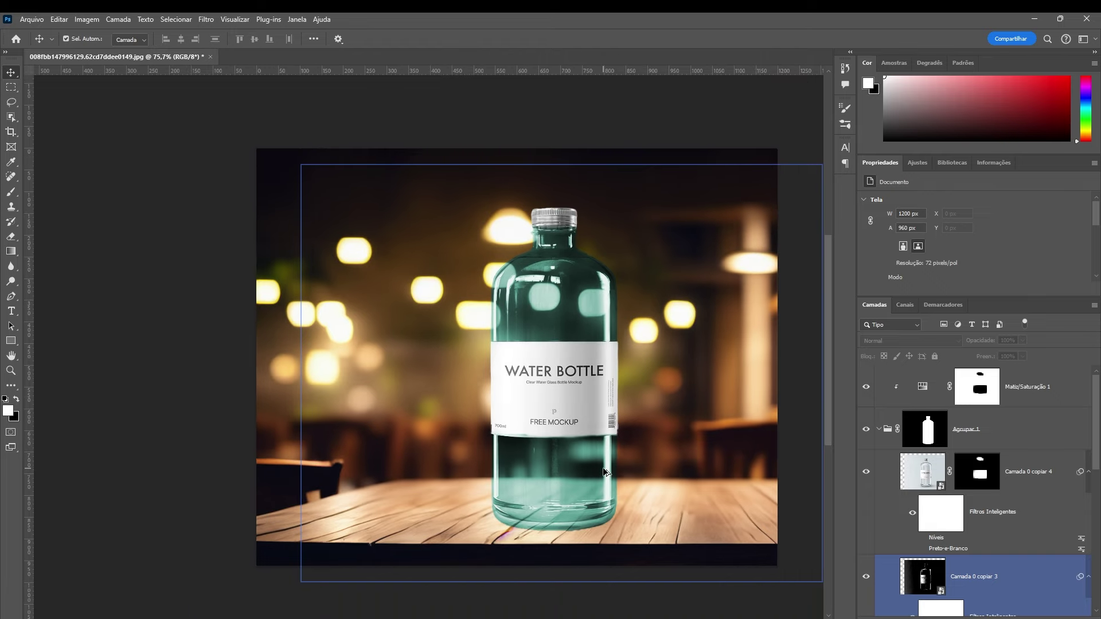
pyautogui.scroll(1, 605, 471)
pyautogui.scroll(-1, 604, 472)
pyautogui.scroll(-1, 604, 472)
pyautogui.scroll(2, 606, 476)
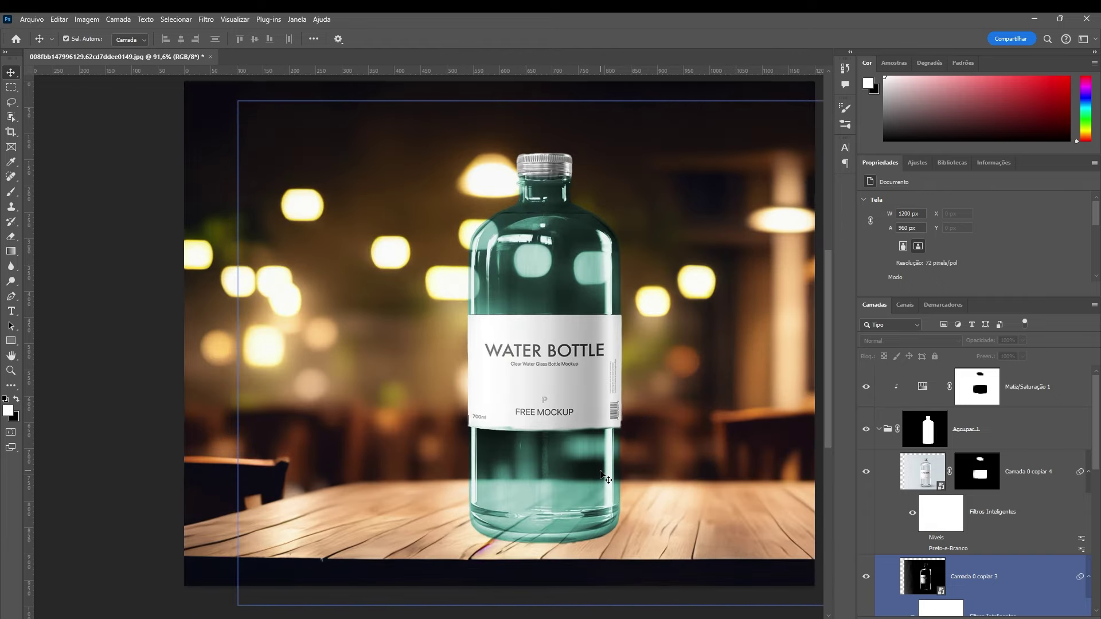
pyautogui.click(519, 191)
pyautogui.click(492, 189)
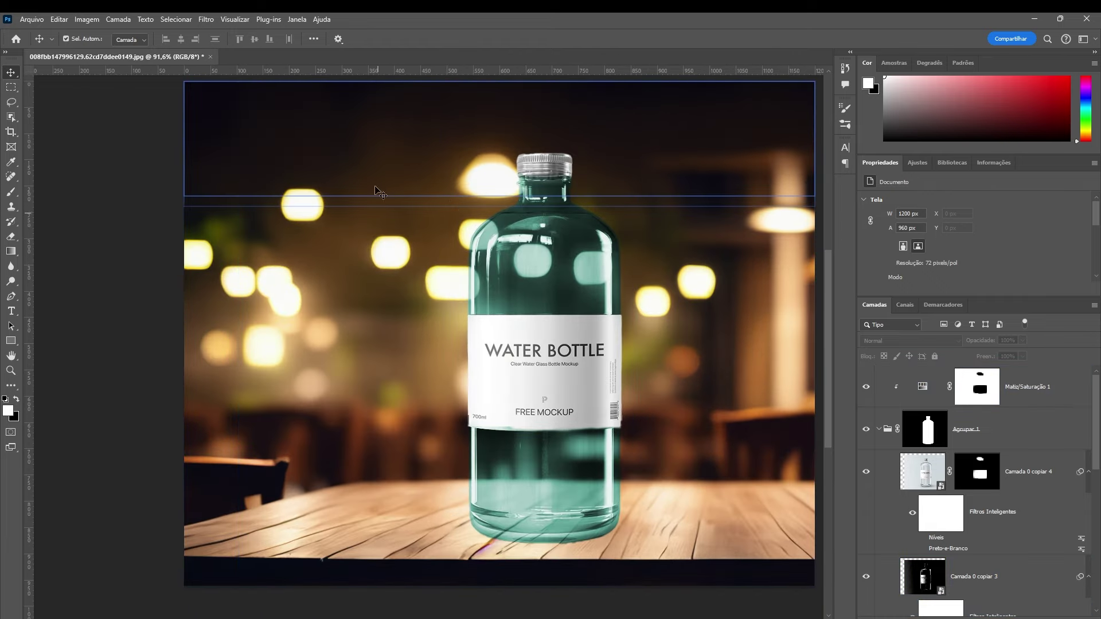
pyautogui.click(499, 416)
pyautogui.click(502, 547)
pyautogui.scroll(1, 502, 547)
pyautogui.scroll(2, 505, 516)
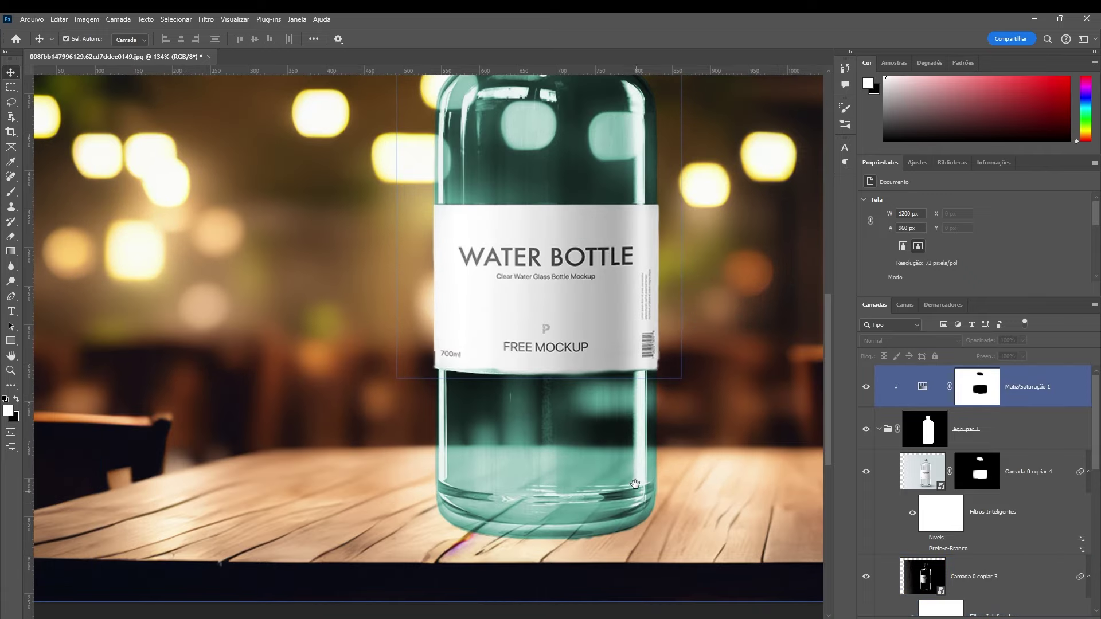
pyautogui.moveTo(528, 448); pyautogui.dragTo(514, 413)
pyautogui.scroll(-1, 514, 412)
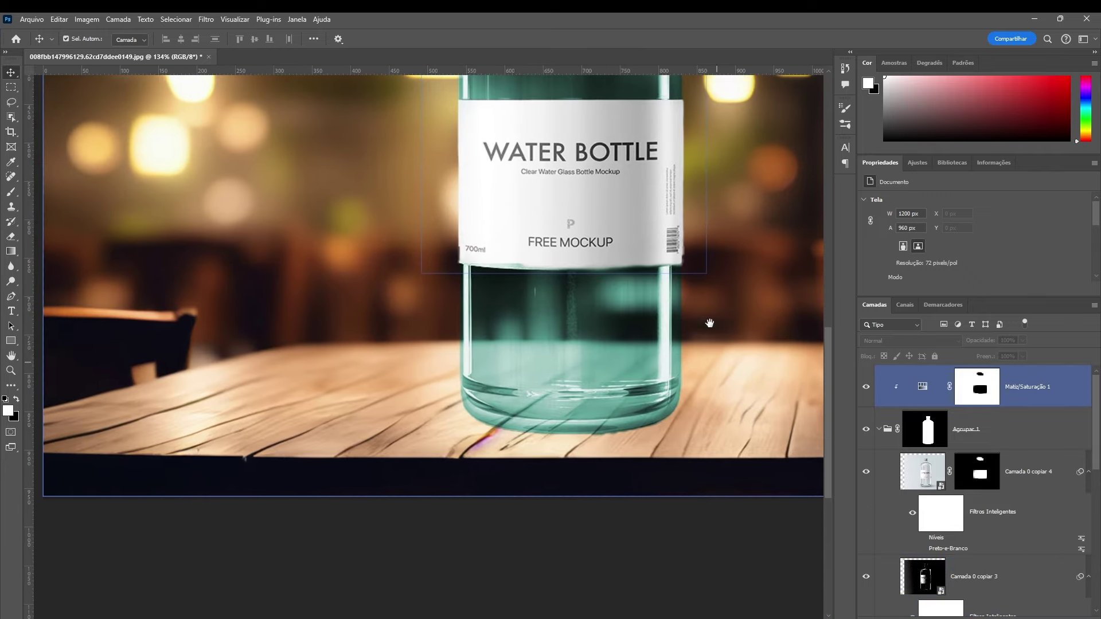
pyautogui.scroll(1, 584, 399)
pyautogui.scroll(-2, 573, 398)
pyautogui.scroll(-2, 565, 399)
pyautogui.scroll(1, 566, 398)
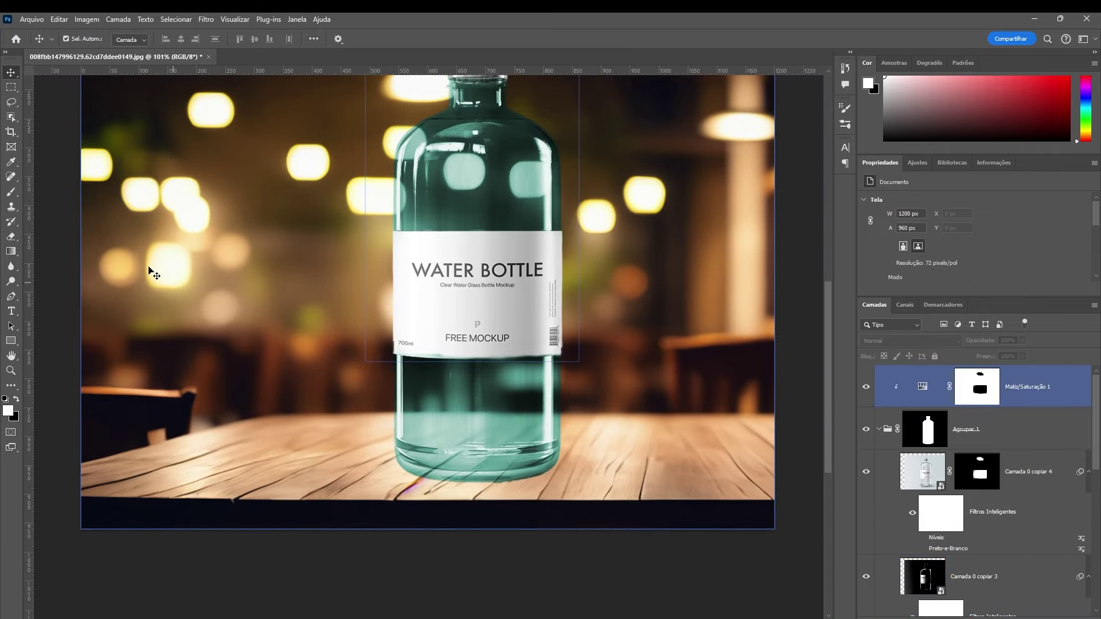
pyautogui.click(74, 186)
# Switch the selection tool to the Elliptical Marquee.
pyautogui.click(12, 107)
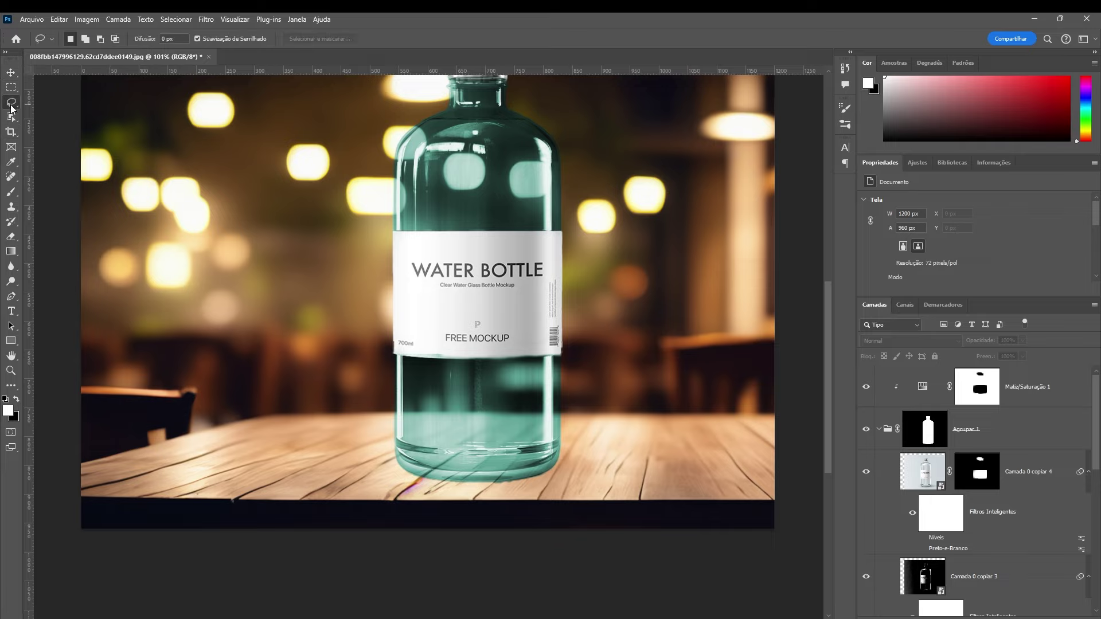
pyautogui.click(12, 88)
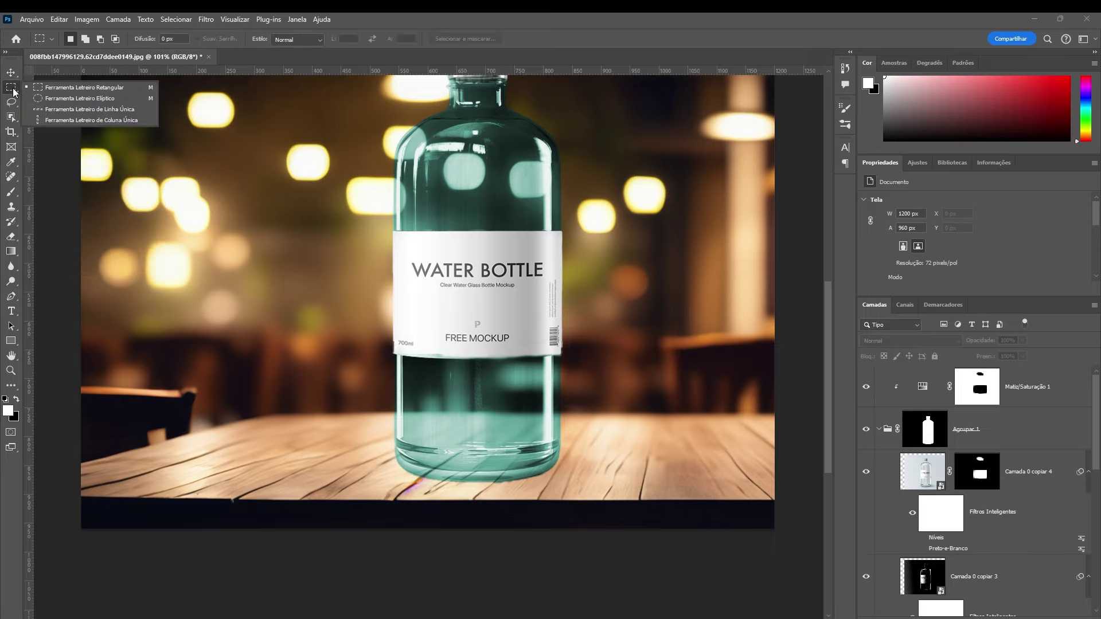
pyautogui.click(73, 101)
pyautogui.rightClick(421, 347)
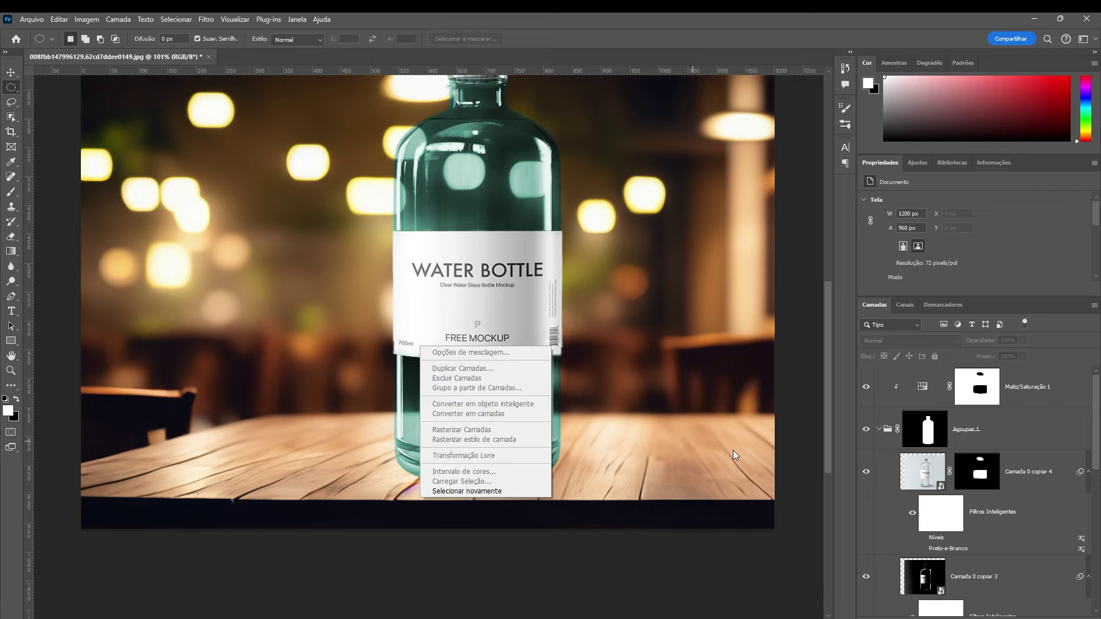
pyautogui.click(1037, 525)
# Add a new empty Camada 3 layer above the Mesa de madeira background.
pyautogui.scroll(-3, 1037, 526)
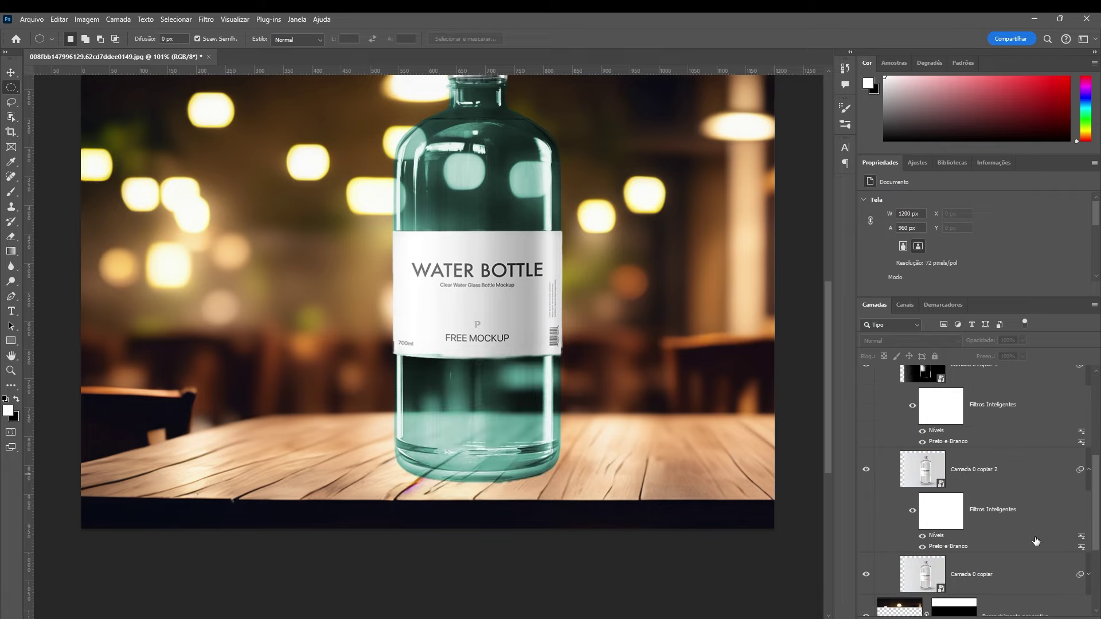
pyautogui.scroll(-2, 1036, 541)
pyautogui.scroll(2, 1035, 542)
pyautogui.scroll(-2, 1017, 562)
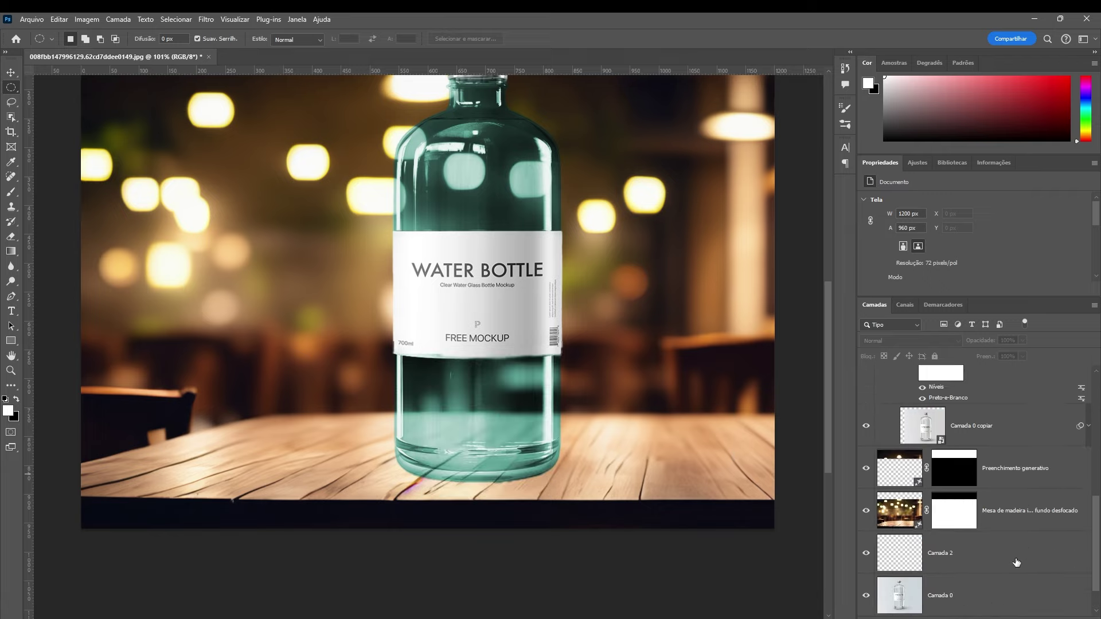
pyautogui.click(1010, 517)
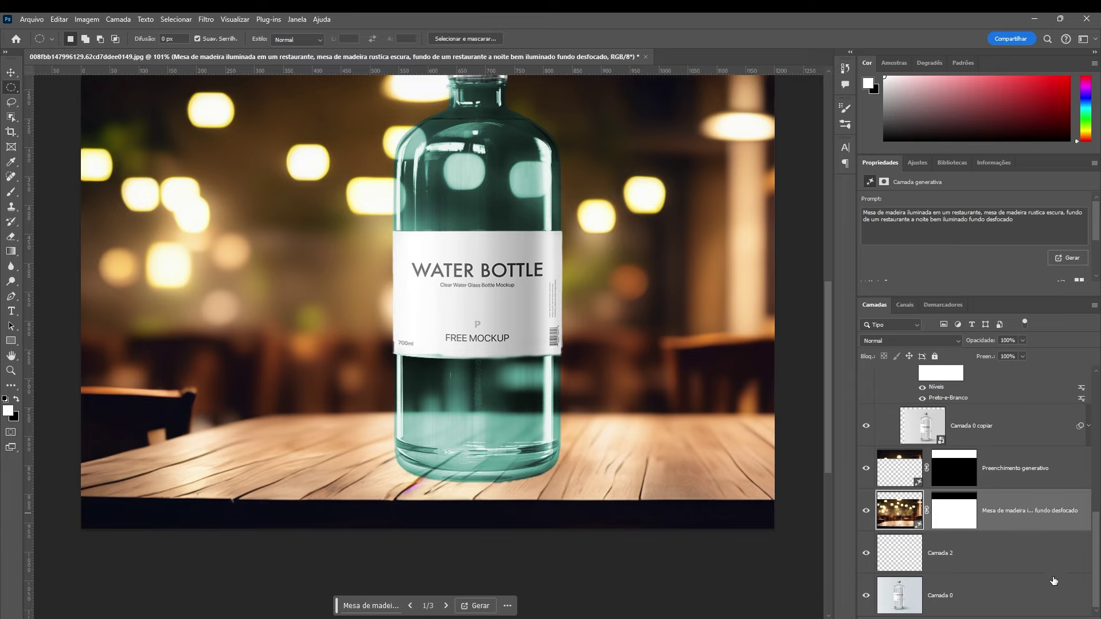
pyautogui.hotkey('ctrl', 'shift', 'alt', 'n')
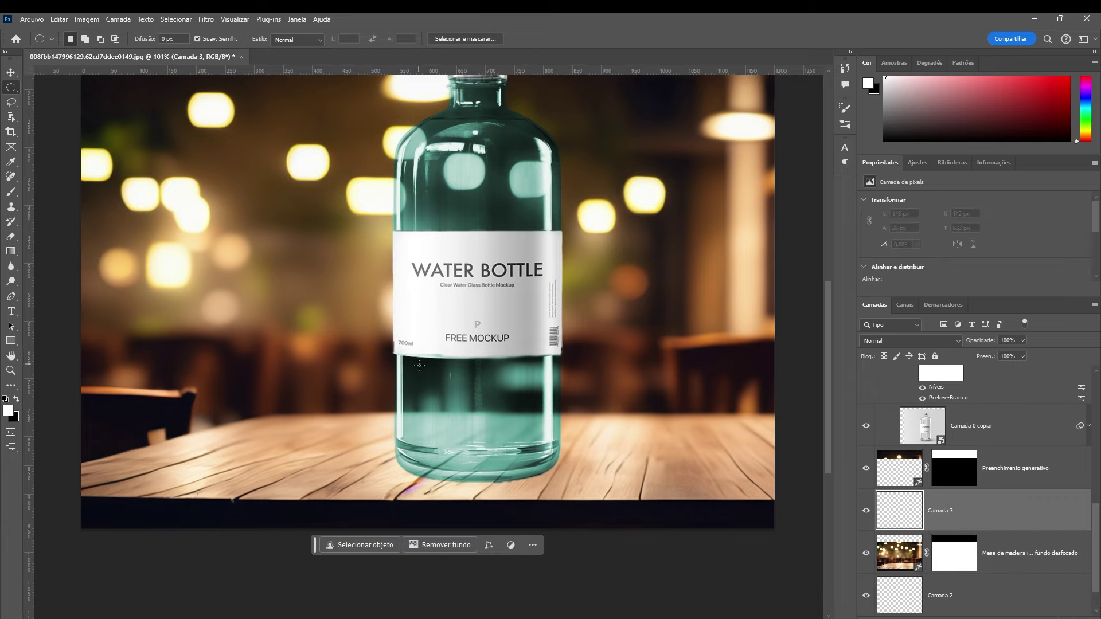
# Switch to the Brush and resize it, settling on about 301 px.
pyautogui.press('b')
pyautogui.moveTo(390, 373); pyautogui.dragTo(456, 388)
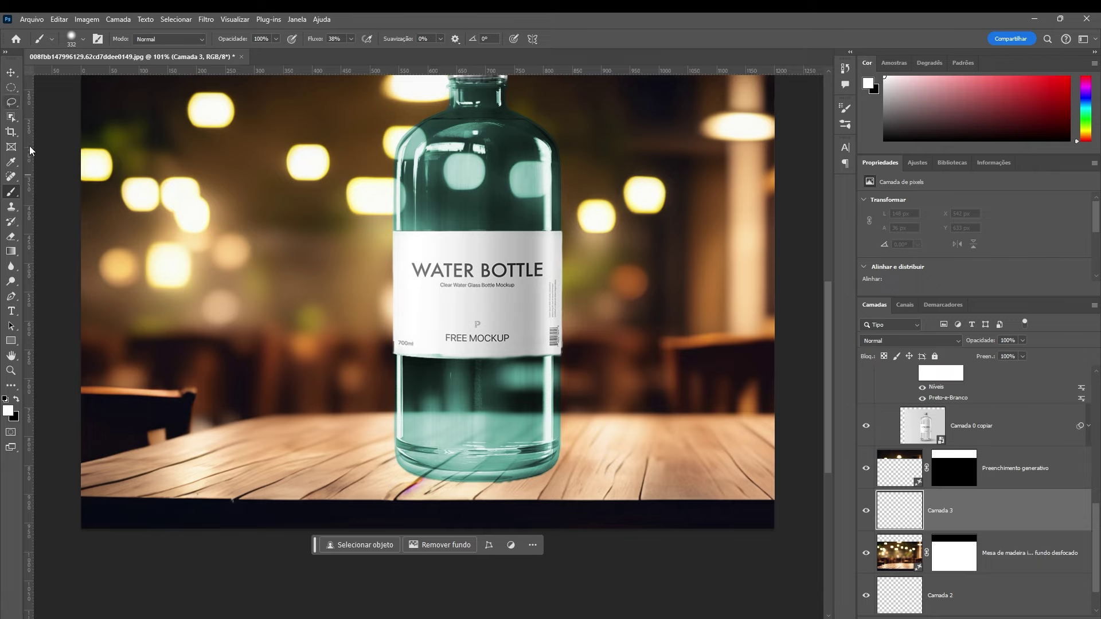
pyautogui.rightClick(354, 351)
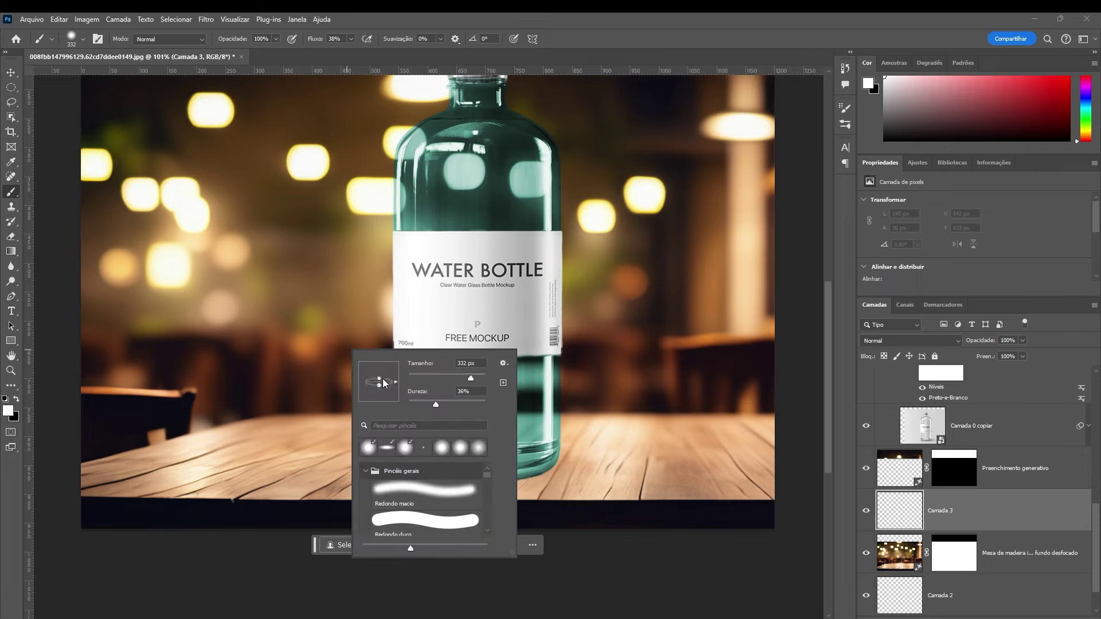
pyautogui.click(256, 561)
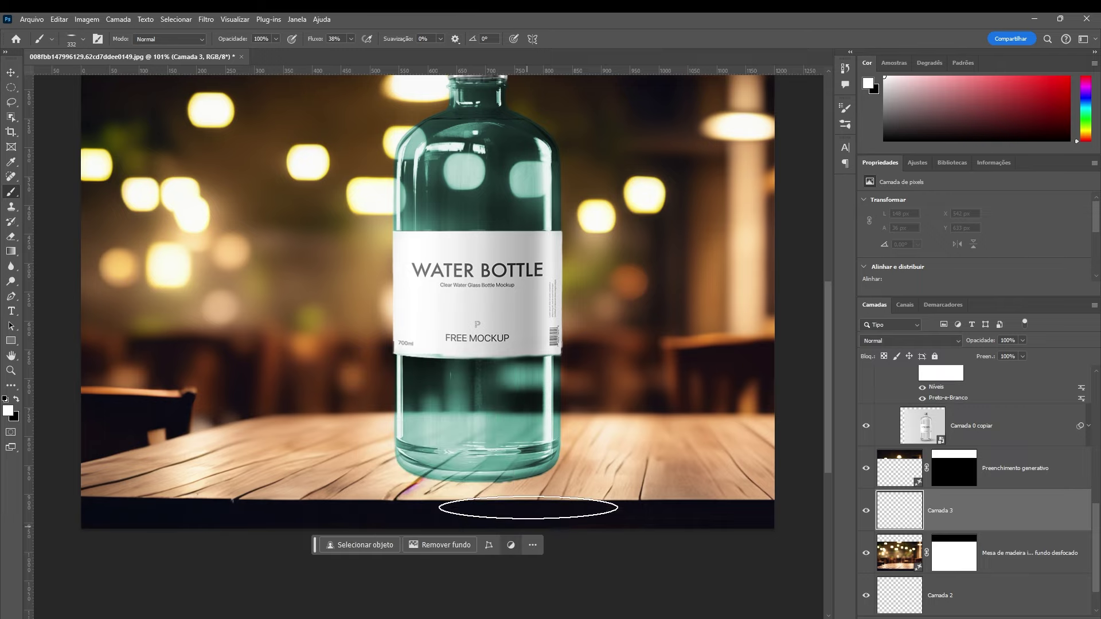
pyautogui.scroll(3, 484, 479)
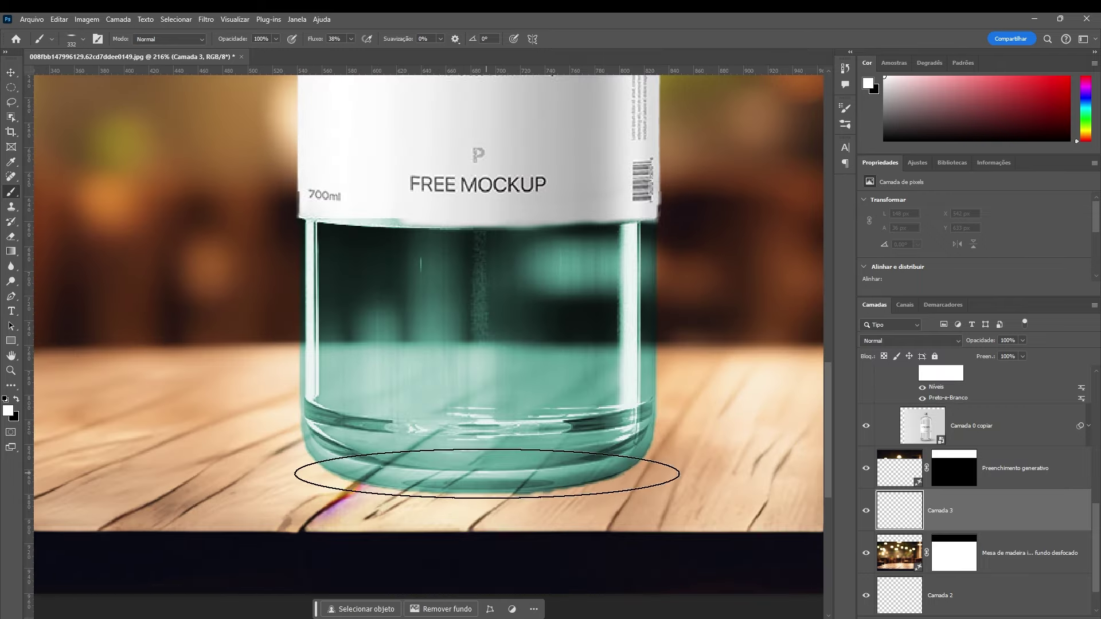
pyautogui.moveTo(480, 472)
pyautogui.mouseDown()
pyautogui.moveTo(463, 473)
pyautogui.moveTo(442, 516)
pyautogui.mouseUp()
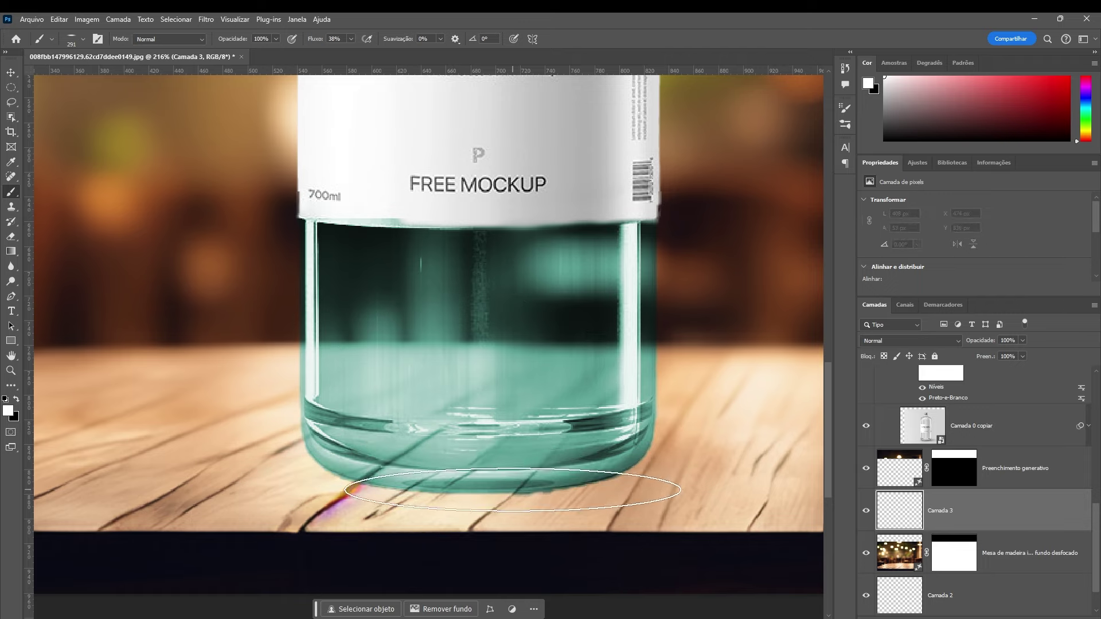
# Paint a soft black contact shadow under the bottle's base, then fit the image on screen.
pyautogui.press('x')
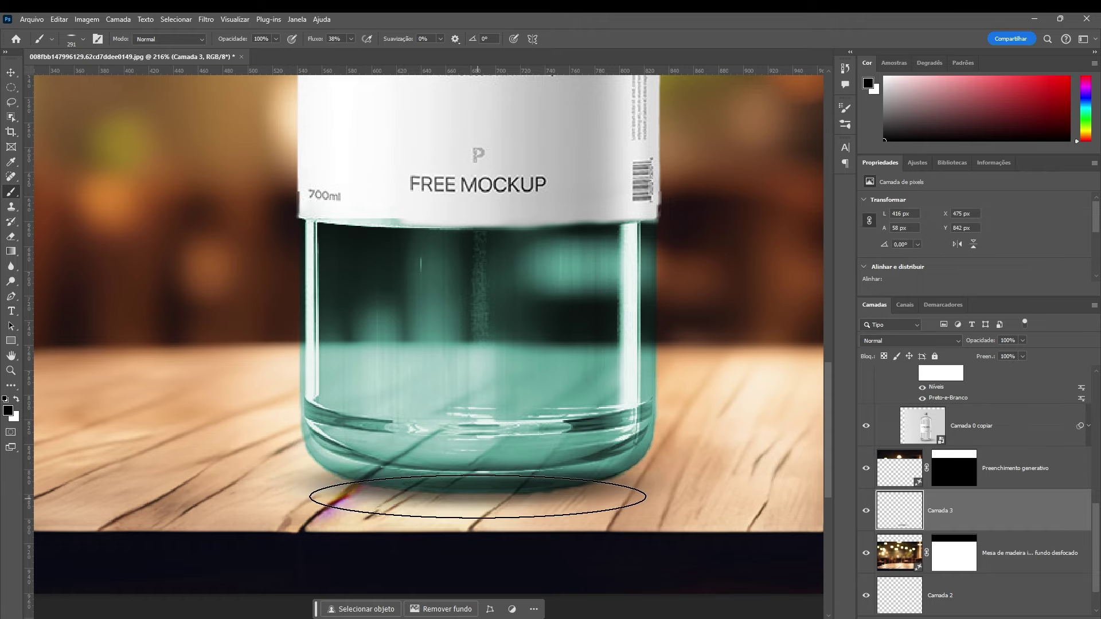
pyautogui.click(482, 493)
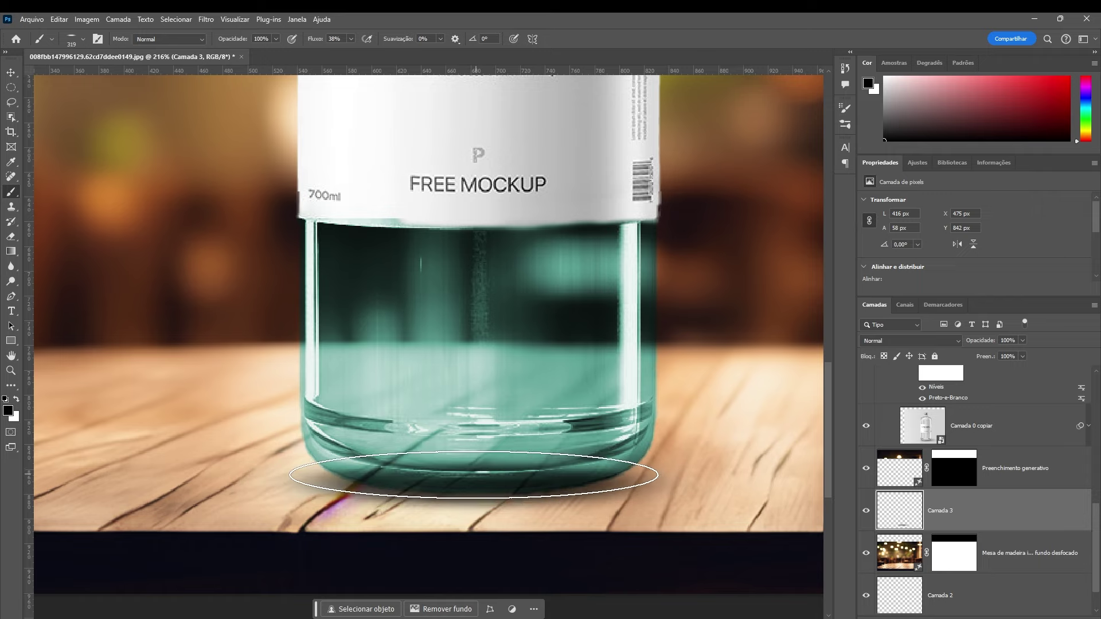
pyautogui.click(471, 478)
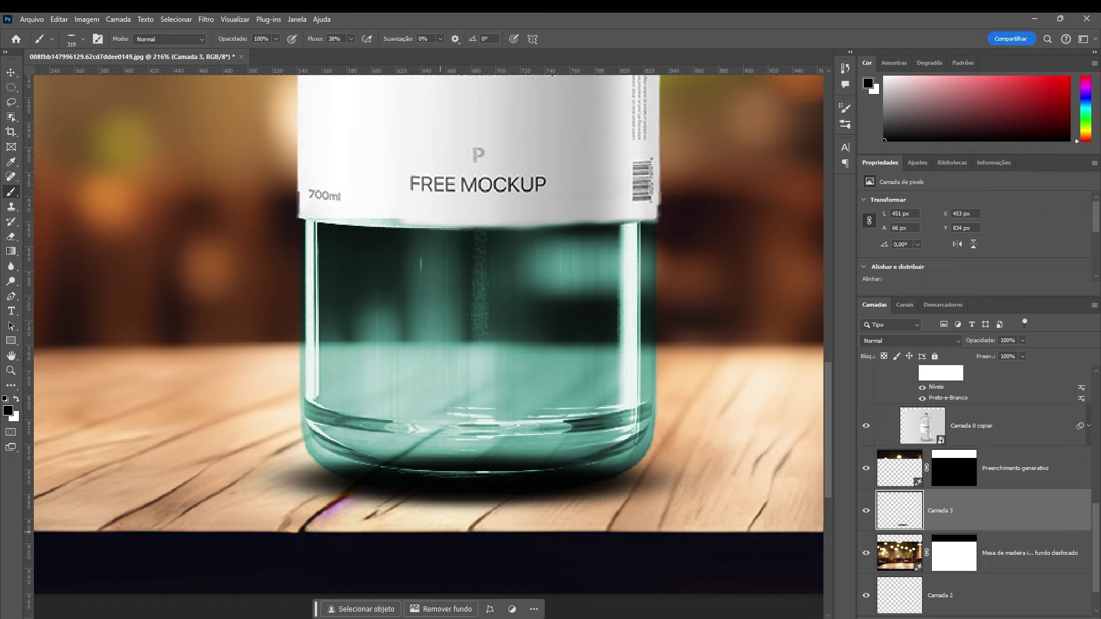
pyautogui.hotkey('ctrl', '0')
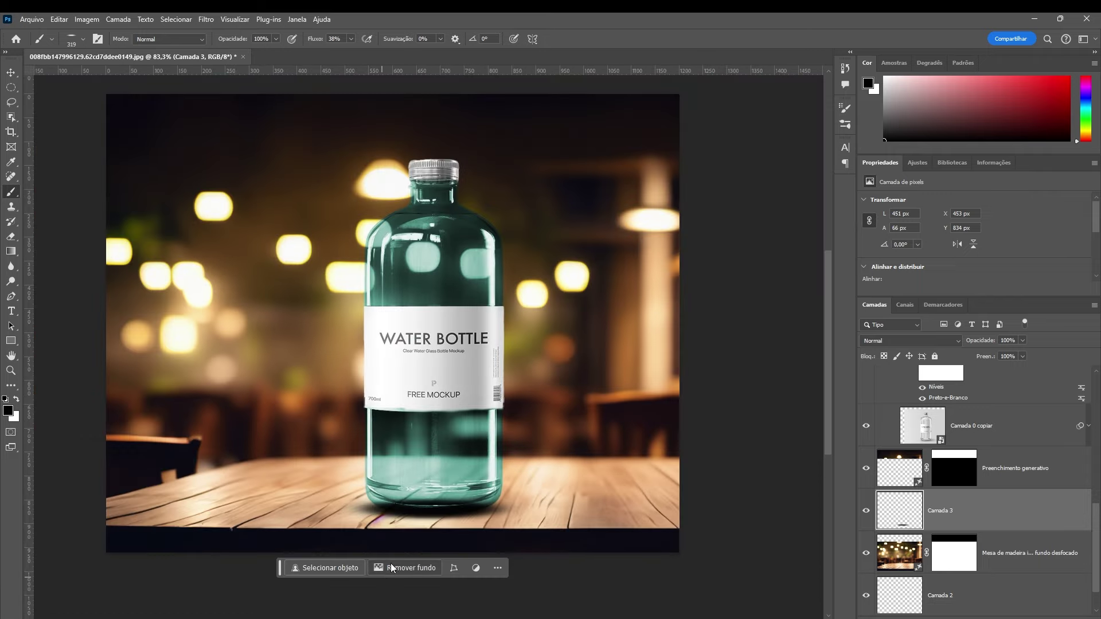
pyautogui.scroll(2, 437, 497)
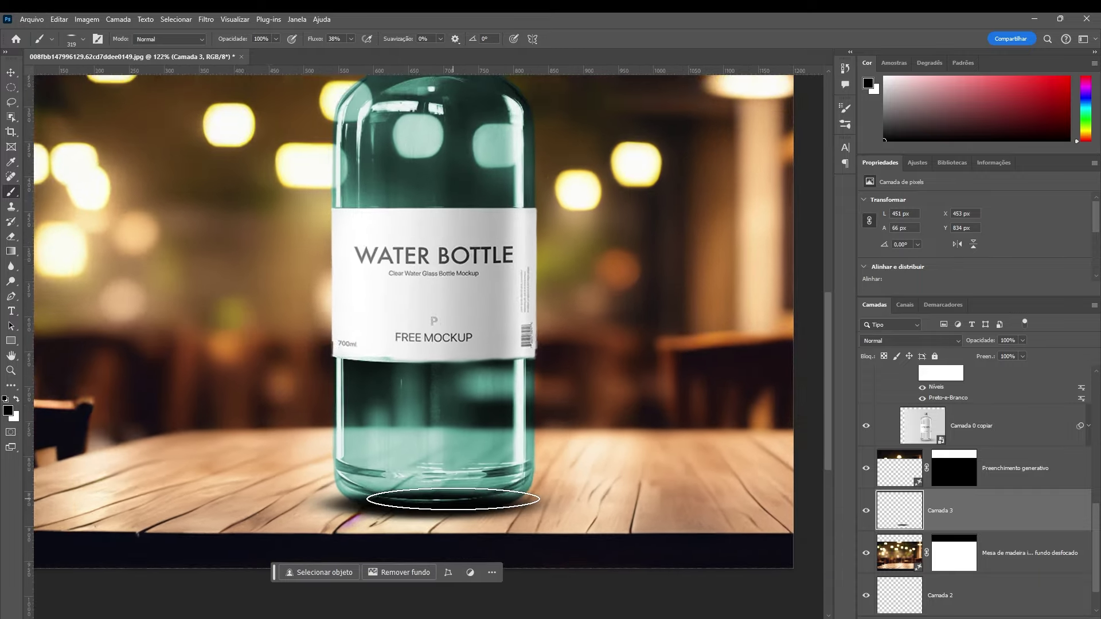
pyautogui.scroll(-3, 522, 360)
pyautogui.scroll(2, 522, 360)
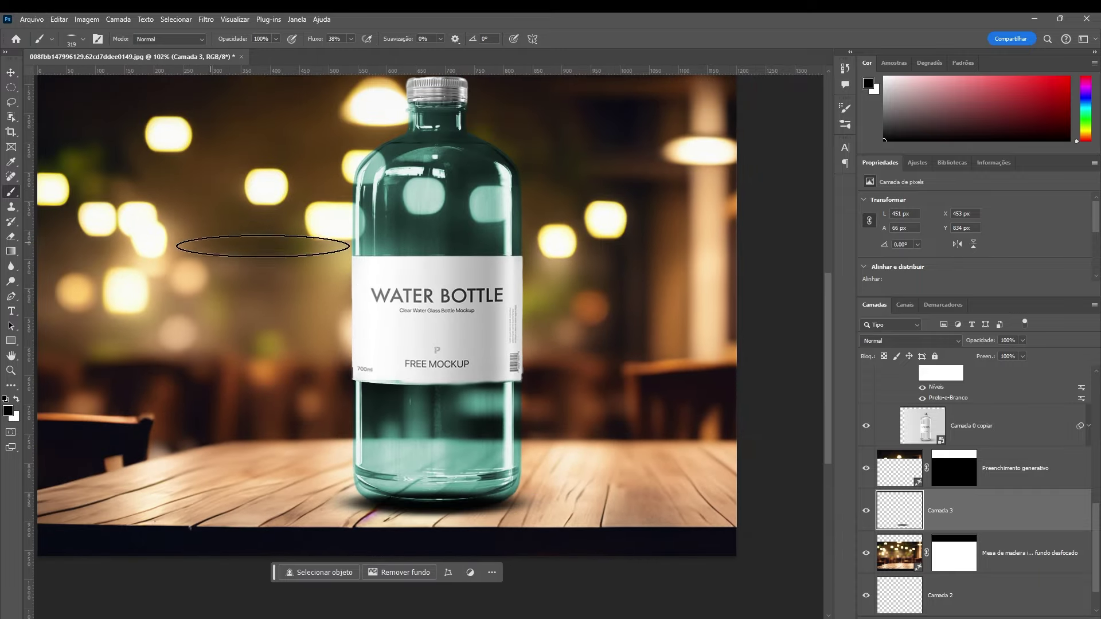
pyautogui.scroll(-2, 263, 241)
pyautogui.scroll(2, 412, 421)
pyautogui.scroll(2, 413, 422)
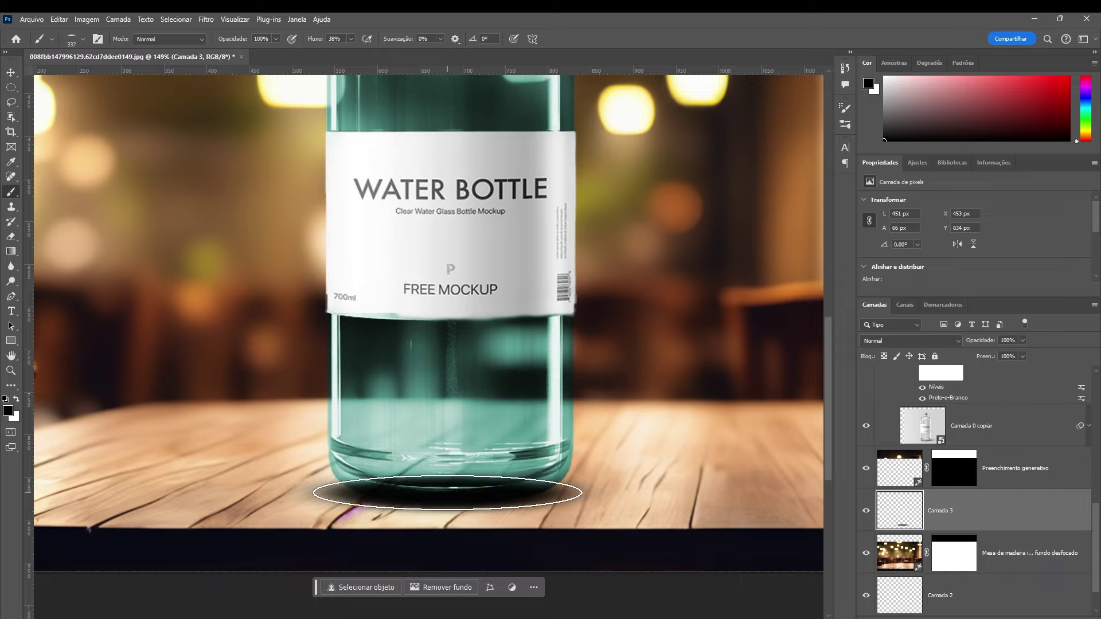
pyautogui.moveTo(448, 493); pyautogui.dragTo(491, 516)
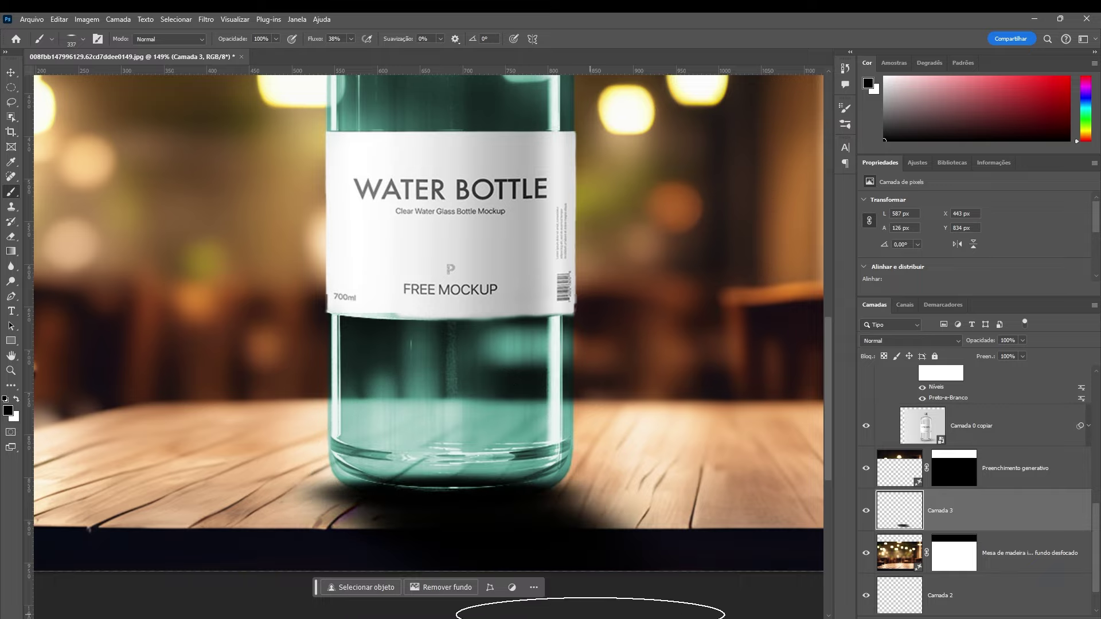
pyautogui.scroll(-1, 525, 539)
pyautogui.hotkey('ctrl', 'z')
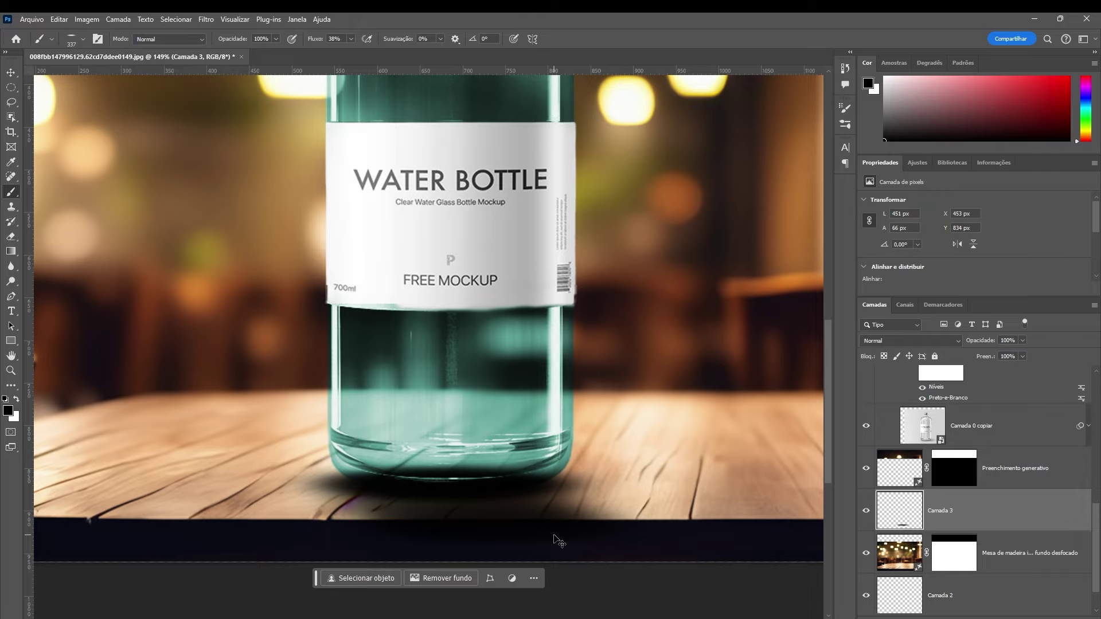
pyautogui.scroll(2, 490, 514)
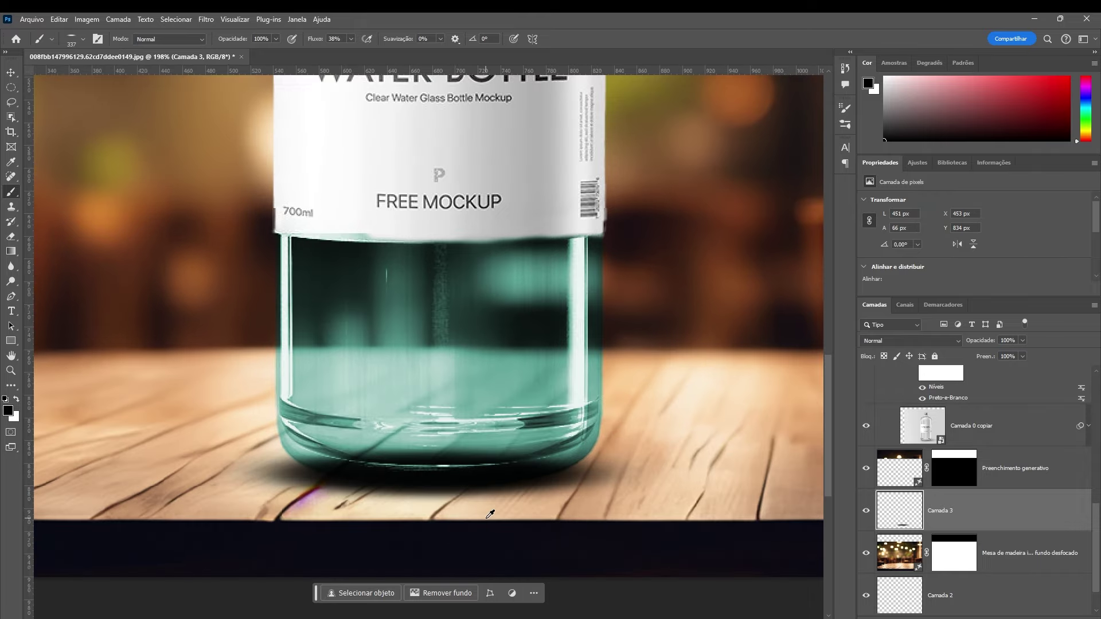
pyautogui.moveTo(566, 553)
pyautogui.mouseDown()
pyautogui.moveTo(494, 497)
pyautogui.moveTo(607, 600)
pyautogui.mouseUp()
pyautogui.scroll(-3, 503, 520)
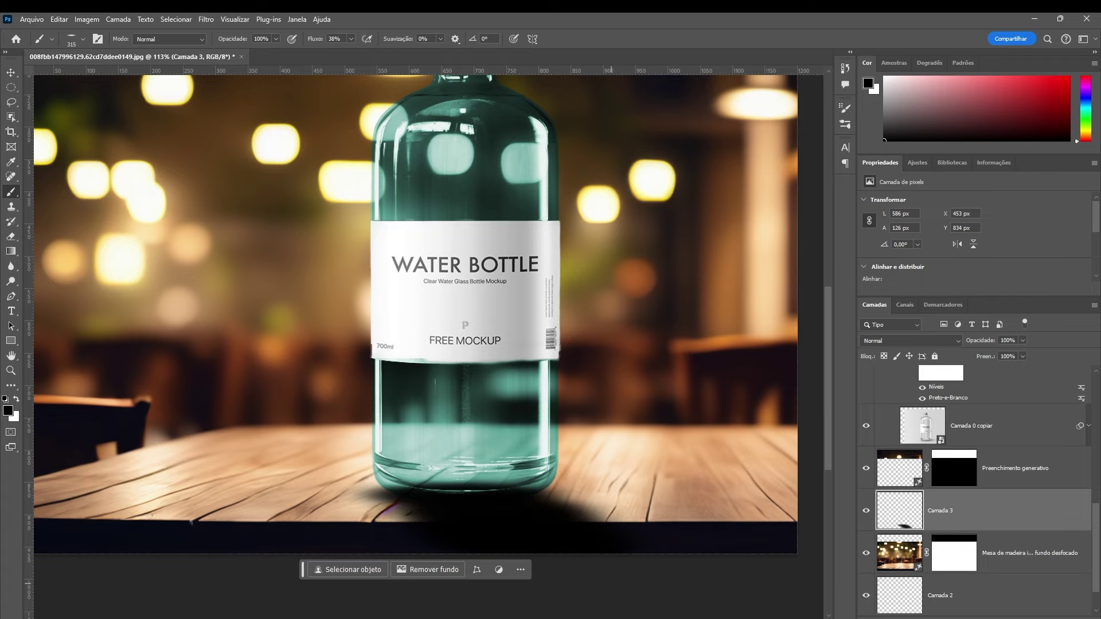
pyautogui.moveTo(503, 529); pyautogui.dragTo(535, 541)
pyautogui.scroll(-2, 535, 541)
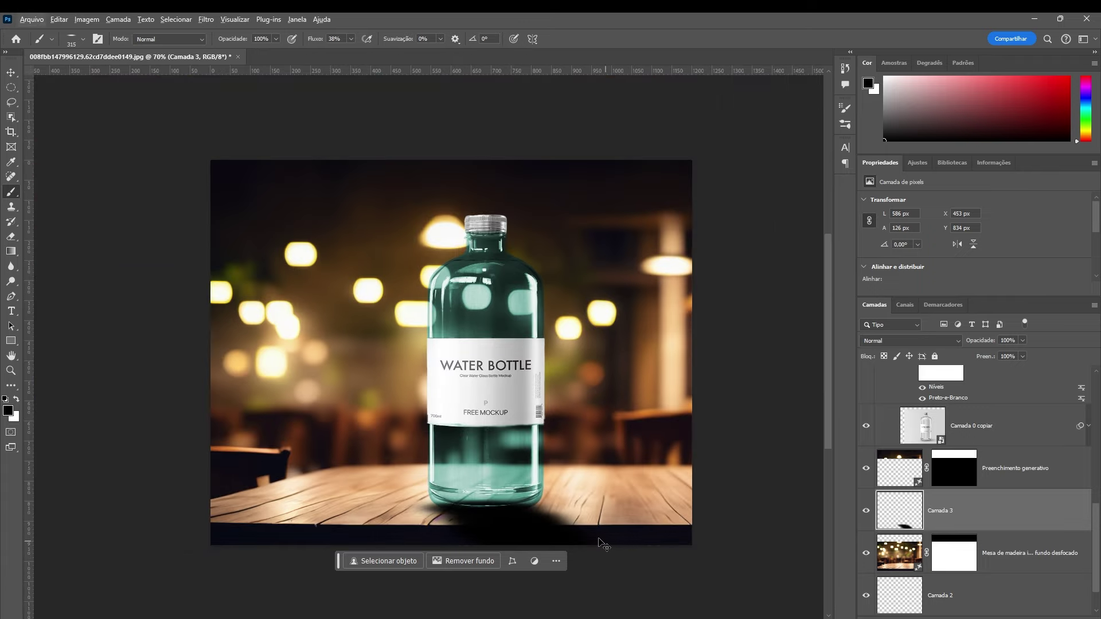
pyautogui.hotkey('ctrl', 'z')
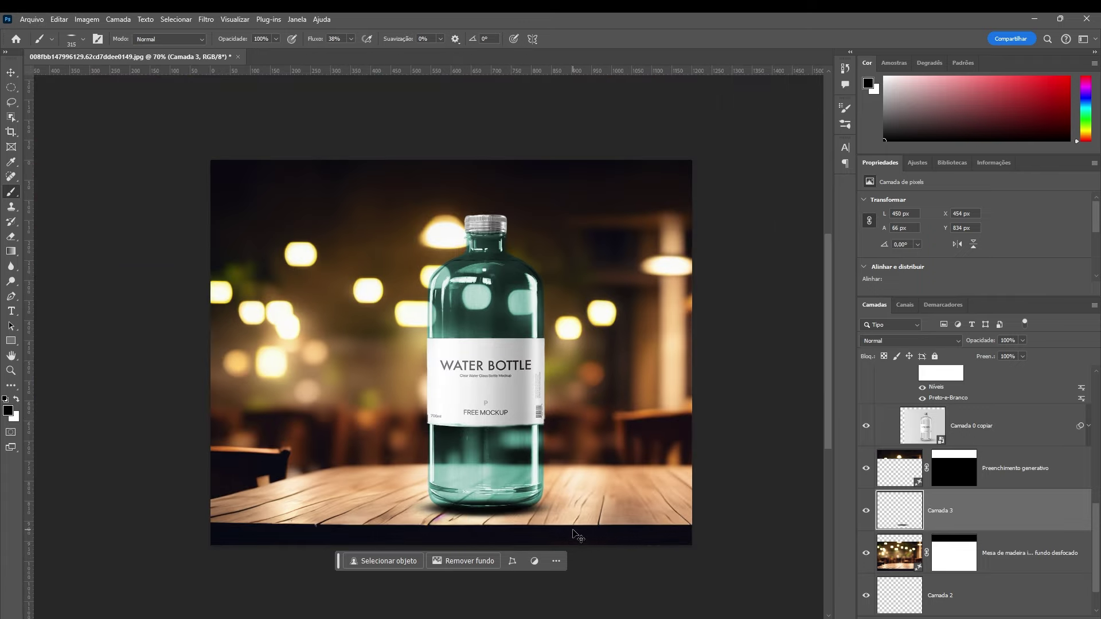
pyautogui.scroll(2, 502, 528)
pyautogui.scroll(1, 502, 528)
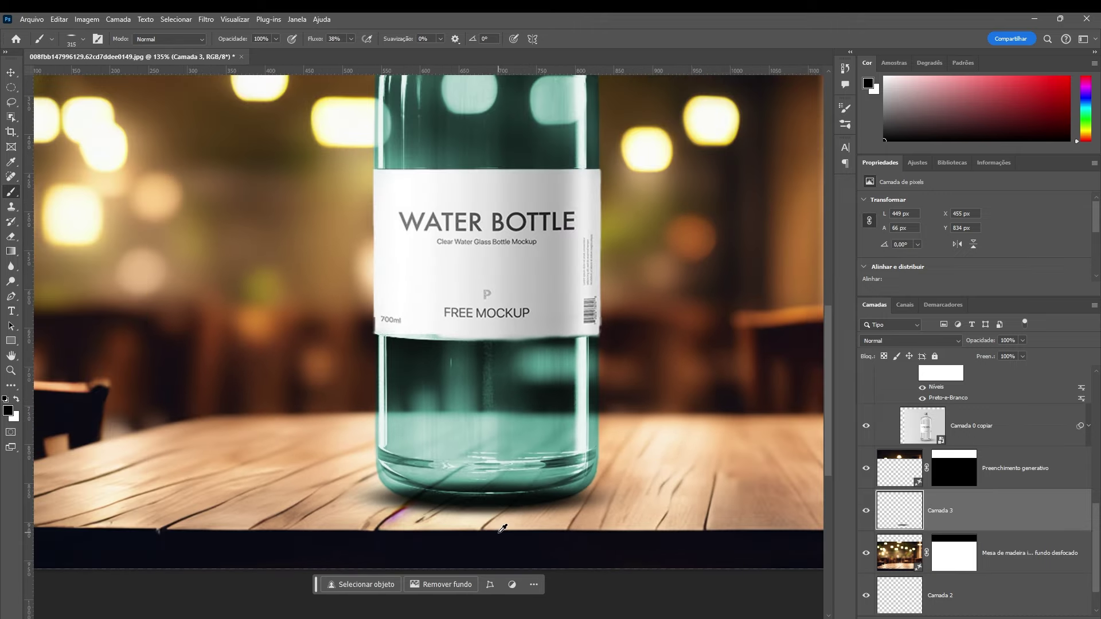
# Add a new empty shadow layer, Camada 4.
pyautogui.hotkey('ctrl', 'shift', 'alt', 'n')
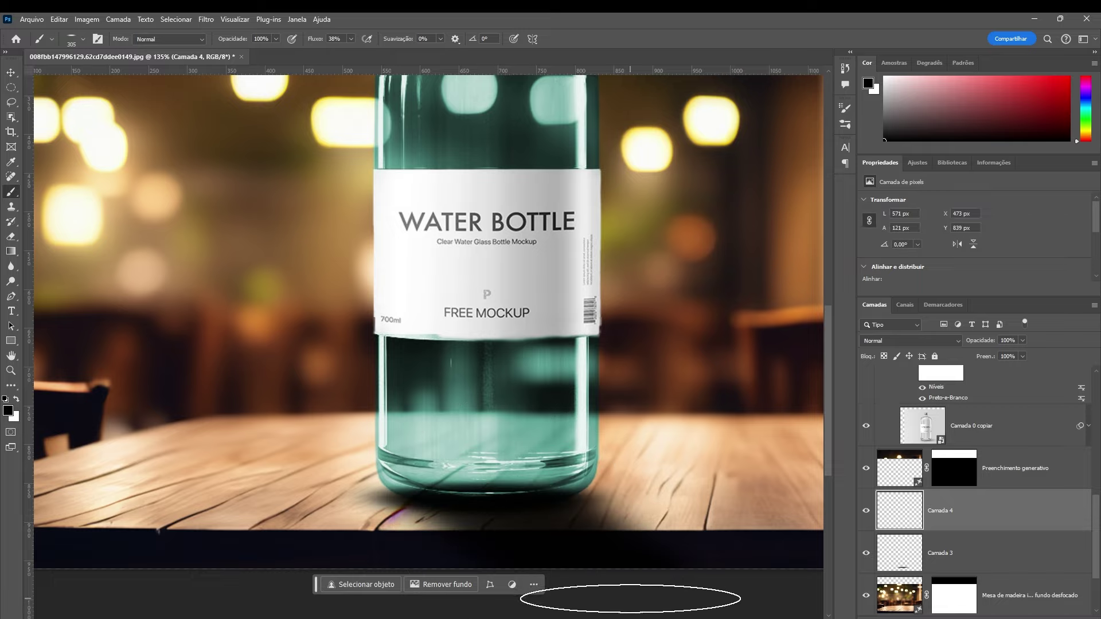
pyautogui.scroll(-1, 440, 549)
pyautogui.scroll(-1, 440, 548)
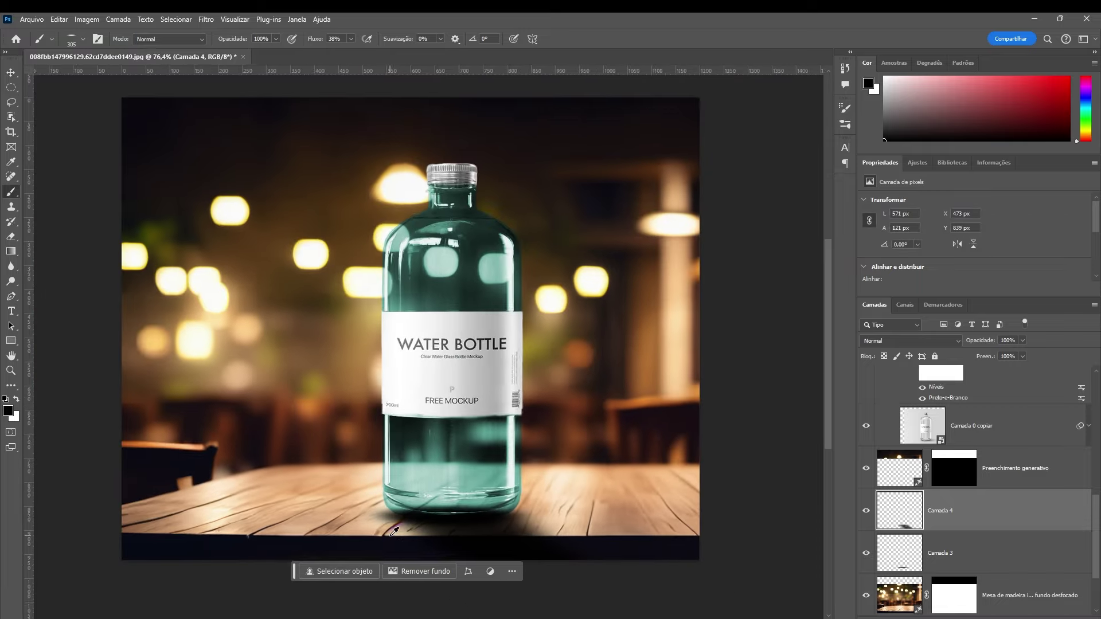
pyautogui.scroll(-1, 441, 548)
pyautogui.scroll(4, 439, 539)
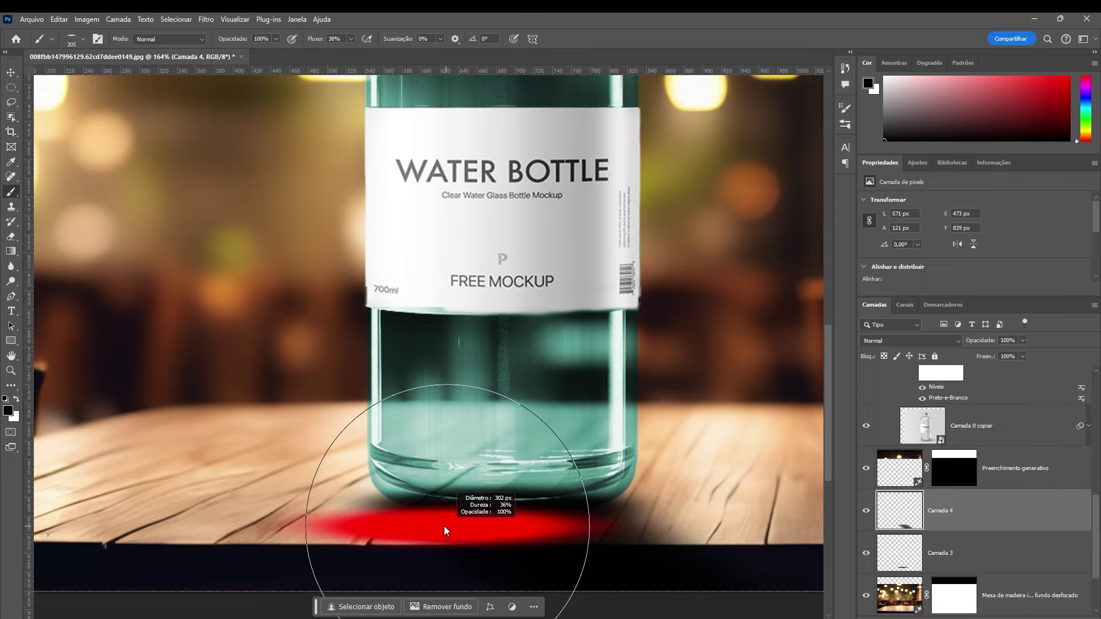
pyautogui.scroll(-5, 542, 435)
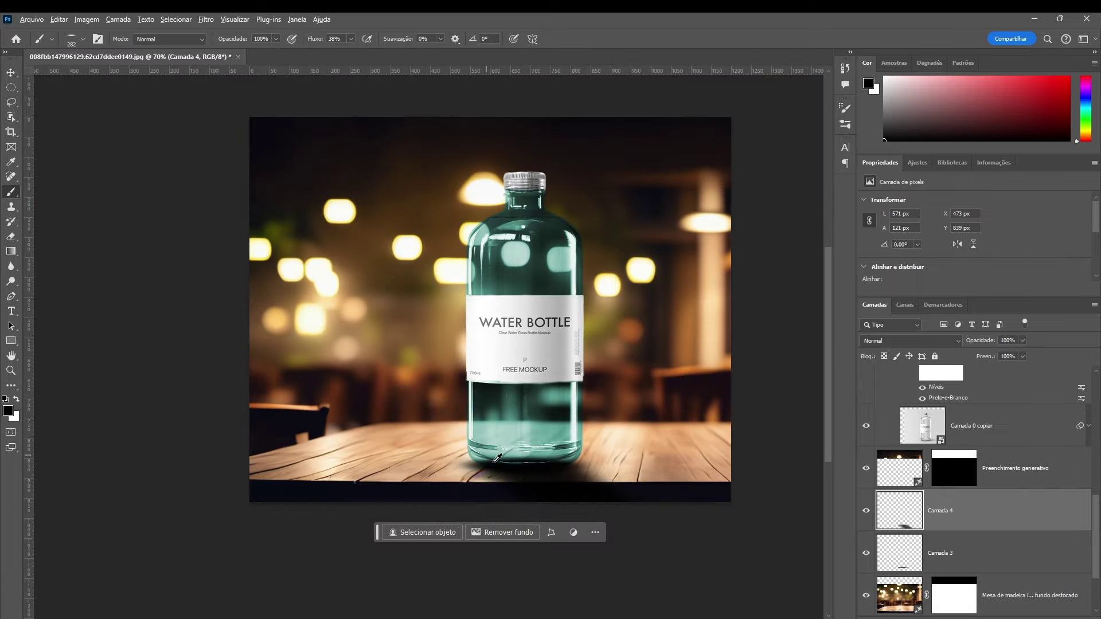
pyautogui.scroll(4, 502, 476)
pyautogui.scroll(2, 503, 432)
pyautogui.scroll(3, 490, 428)
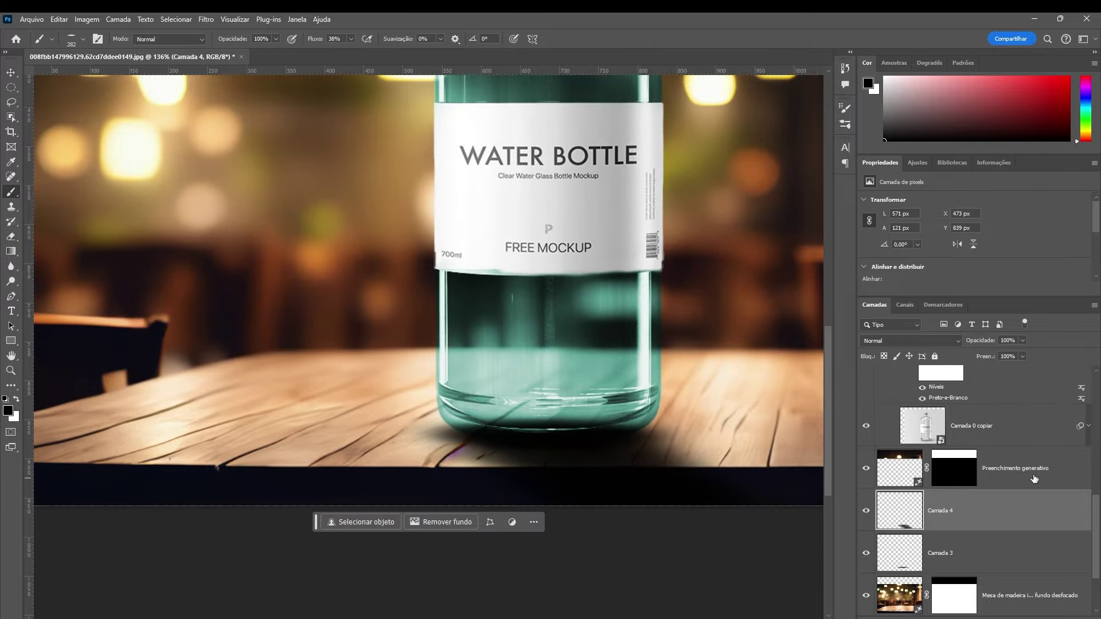
pyautogui.scroll(-2, 535, 378)
pyautogui.scroll(-1, 551, 430)
pyautogui.scroll(2, 550, 430)
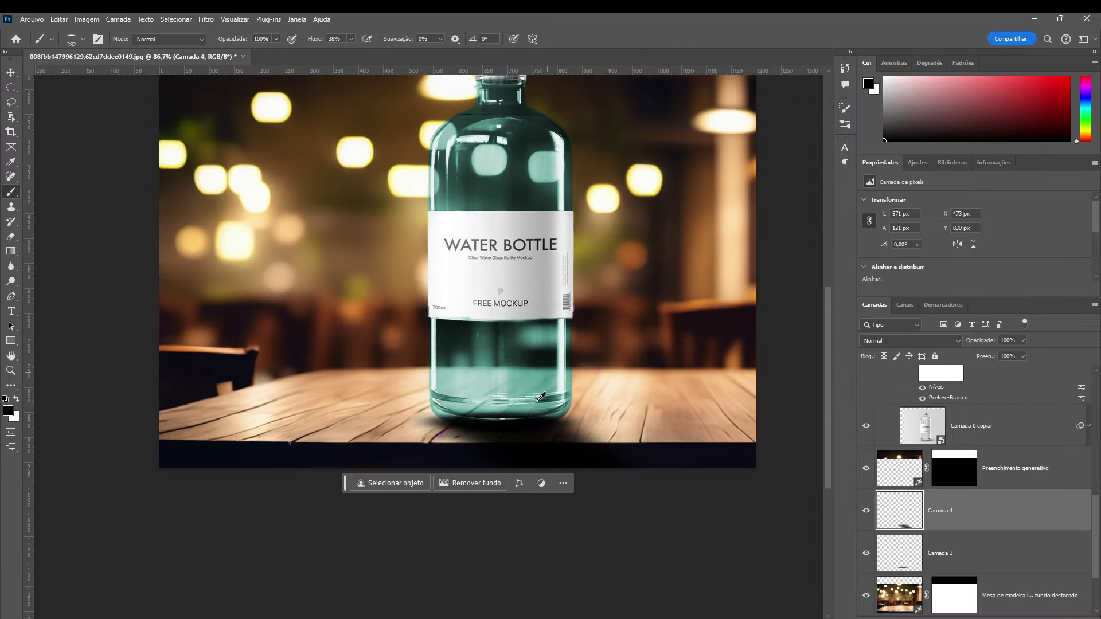
pyautogui.scroll(2, 476, 429)
pyautogui.scroll(2, 476, 429)
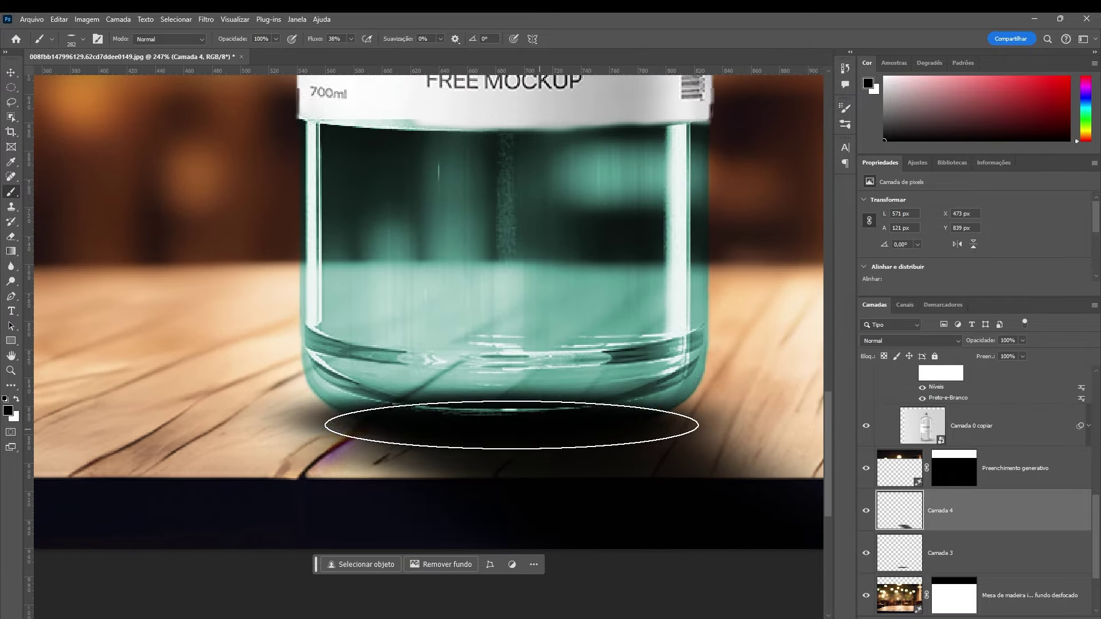
pyautogui.scroll(-3, 503, 418)
pyautogui.scroll(1, 393, 442)
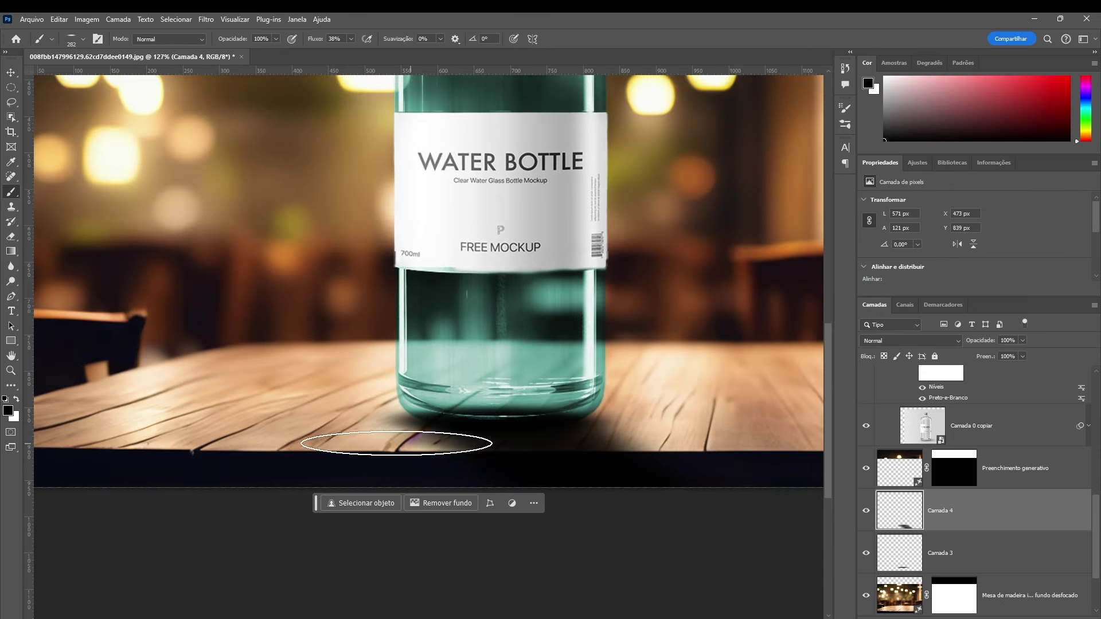
pyautogui.scroll(1, 414, 451)
pyautogui.scroll(1, 415, 450)
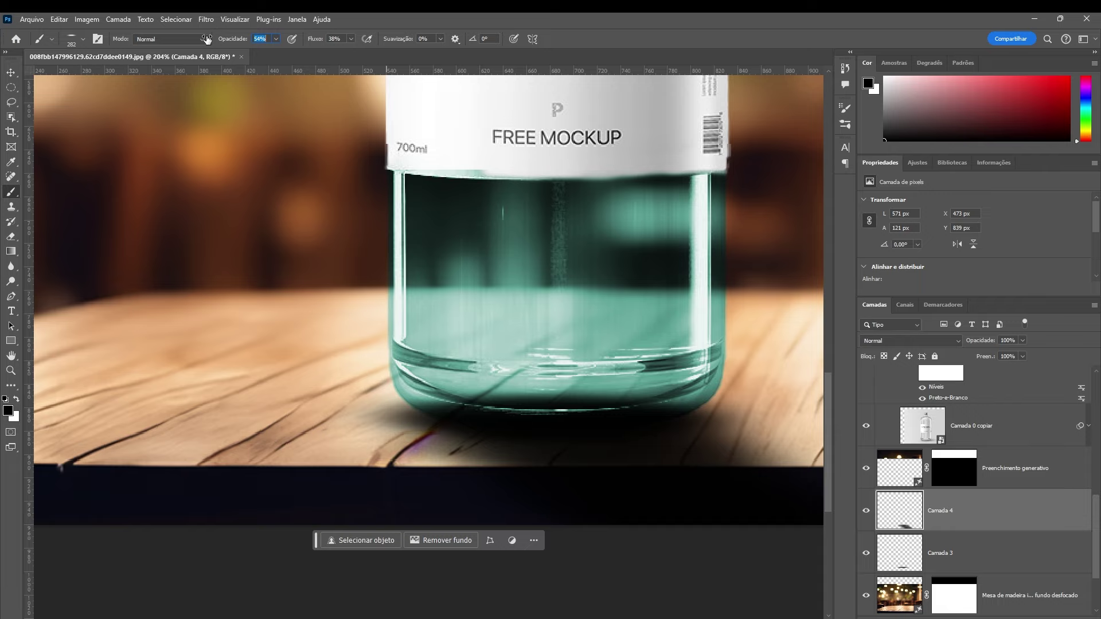
# Paint a broad soft shadow under the bottle base, extending it further left.
pyautogui.moveTo(438, 463); pyautogui.dragTo(346, 450)
pyautogui.scroll(-5, 390, 504)
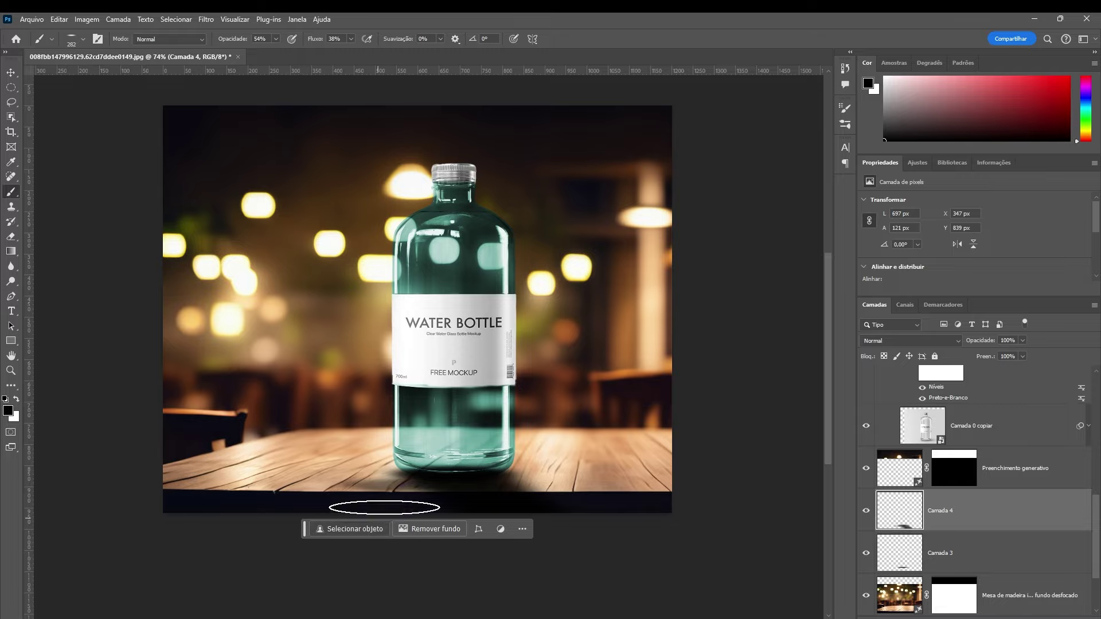
pyautogui.moveTo(381, 487); pyautogui.dragTo(358, 486)
pyautogui.scroll(5, 429, 484)
pyautogui.scroll(-3, 429, 484)
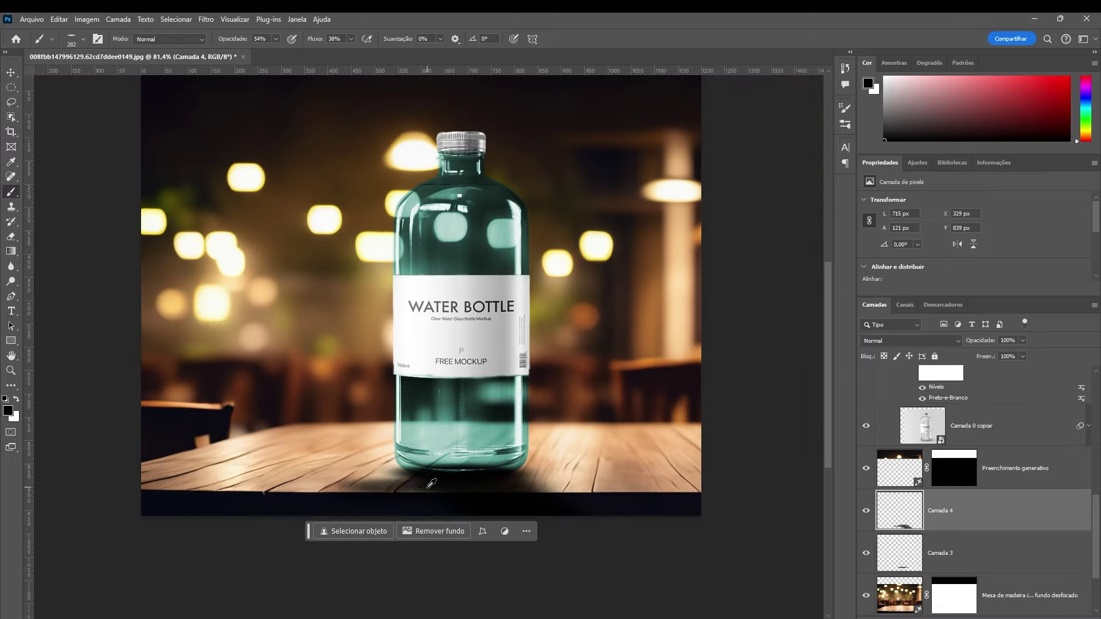
pyautogui.scroll(-2, 489, 451)
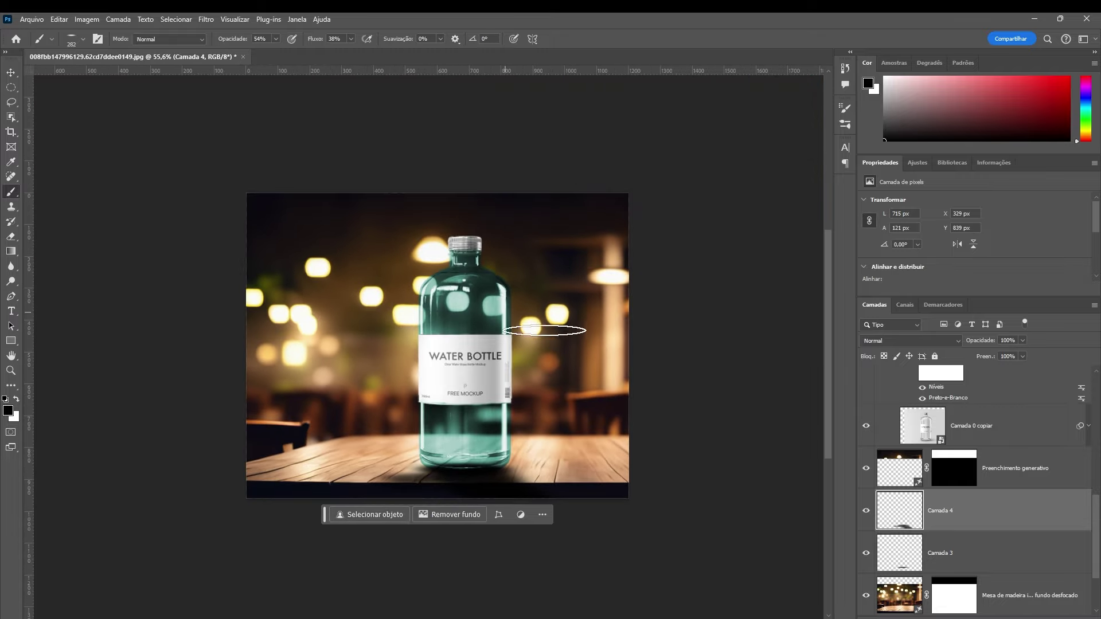
pyautogui.scroll(2, 482, 377)
pyautogui.scroll(3, 467, 388)
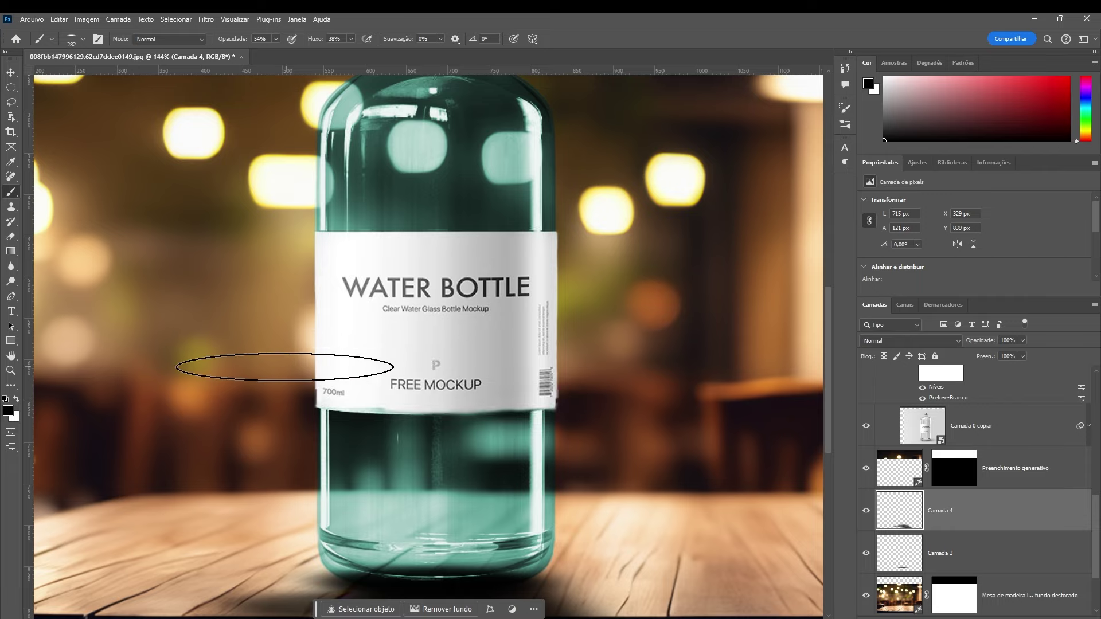
pyautogui.scroll(-2, 561, 311)
pyautogui.scroll(-1, 561, 311)
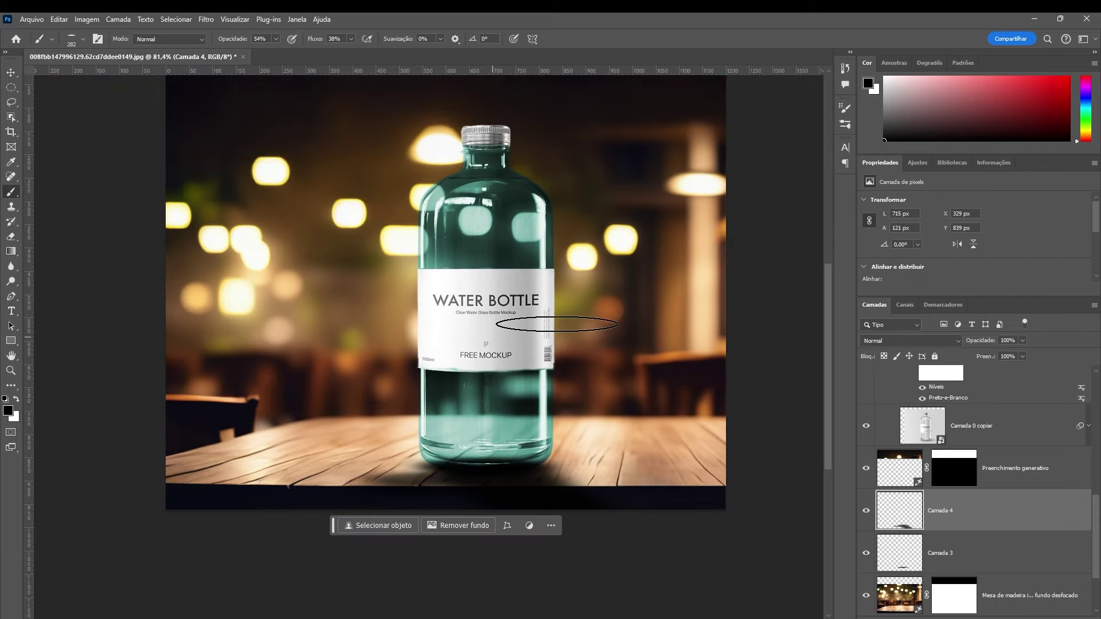
pyautogui.scroll(5, 1035, 505)
# Add an empty Camada 5 layer on top and pick a round soft brush.
pyautogui.click(1041, 386)
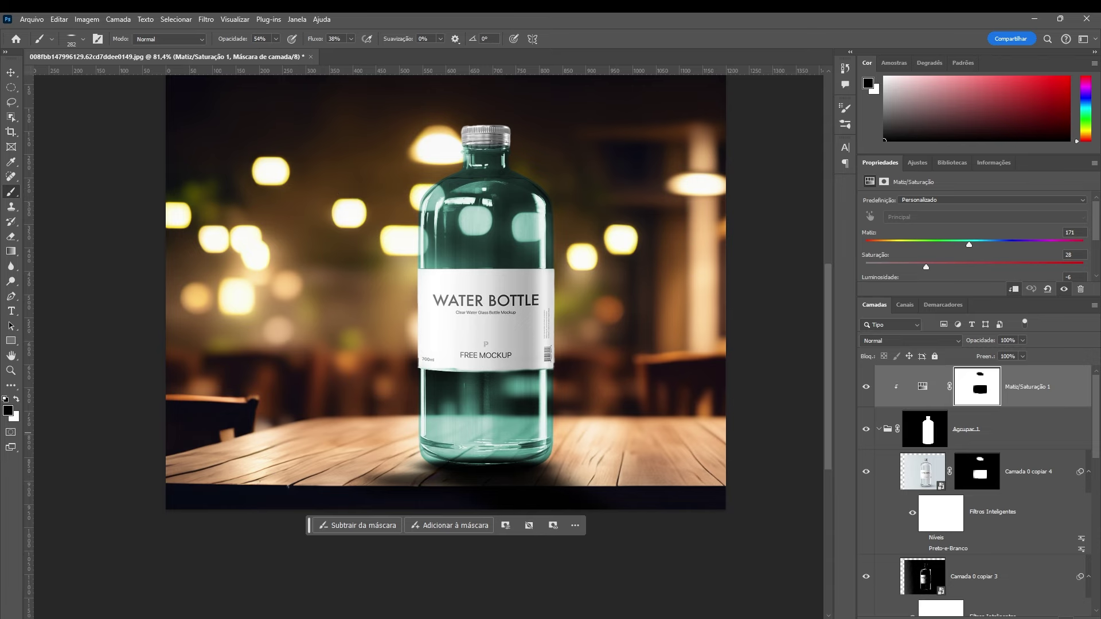
pyautogui.hotkey('ctrl', 'shift', 'alt', 'n')
pyautogui.scroll(2, 445, 267)
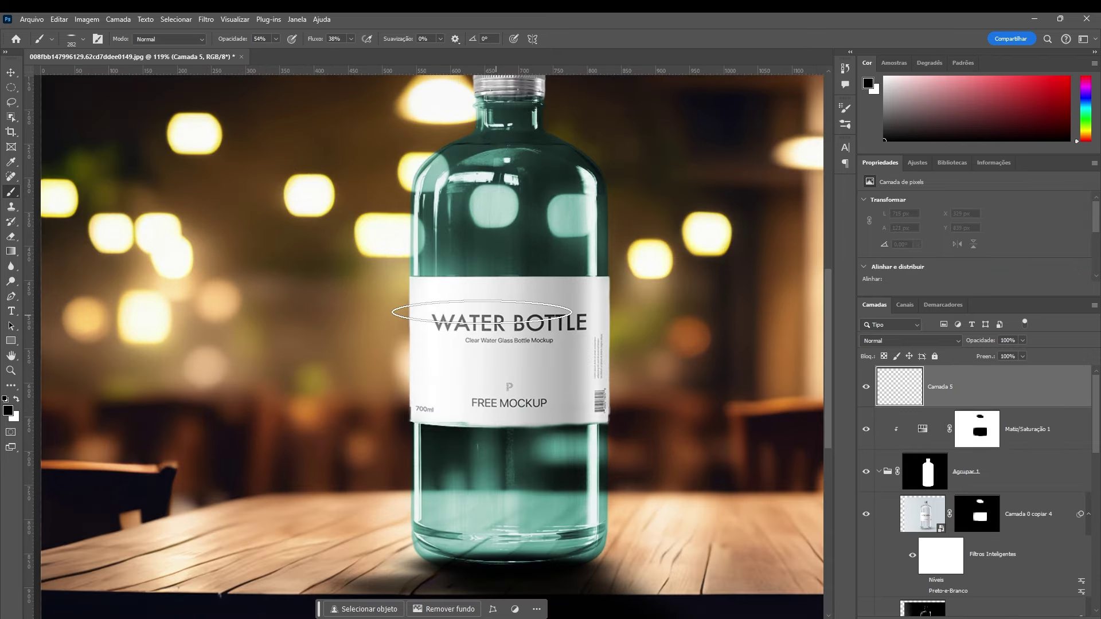
pyautogui.rightClick(475, 304)
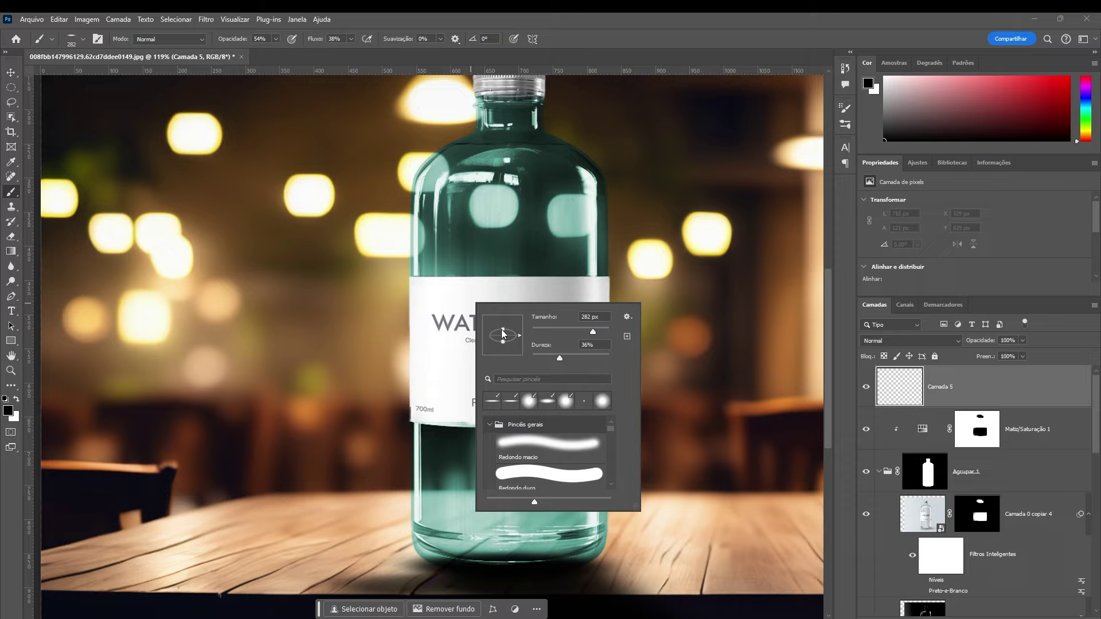
pyautogui.scroll(-3, 466, 278)
pyautogui.click(73, 204)
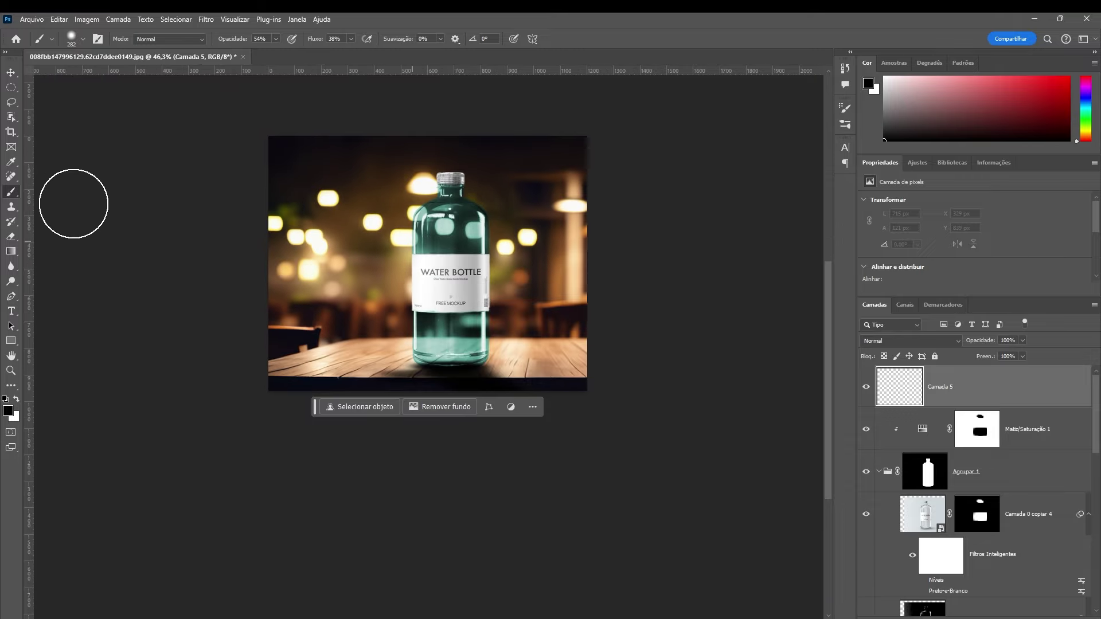
# Sample a light cream colour from a bokeh light and shrink the brush to about 128 px.
pyautogui.hotkey('ctrl', '0')
pyautogui.scroll(5, 436, 163)
pyautogui.scroll(3, 405, 166)
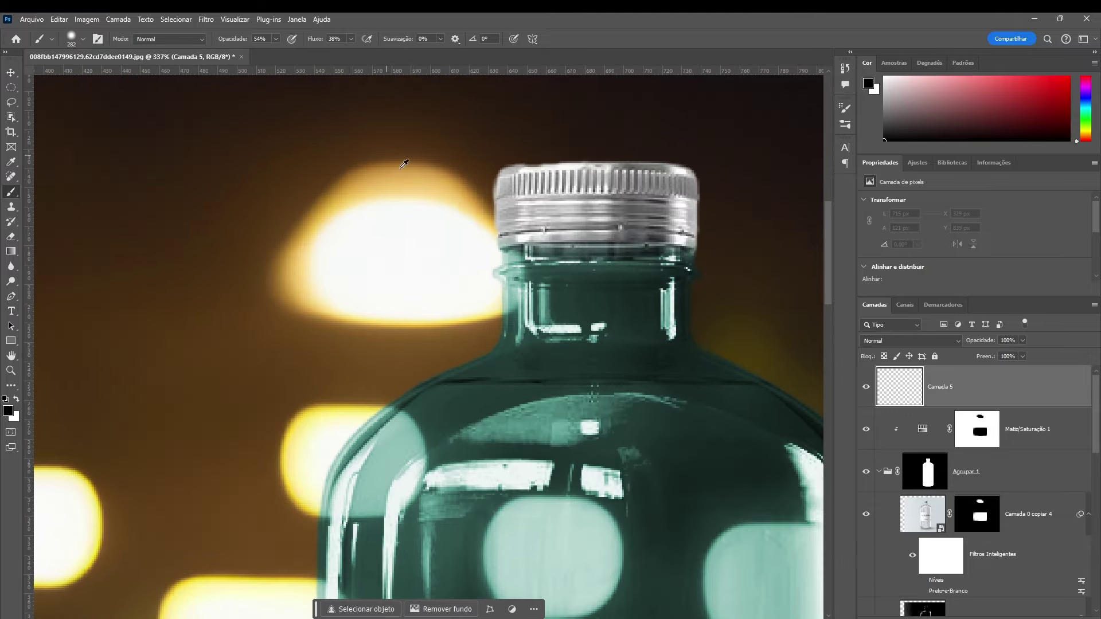
pyautogui.moveTo(404, 165); pyautogui.dragTo(470, 212)
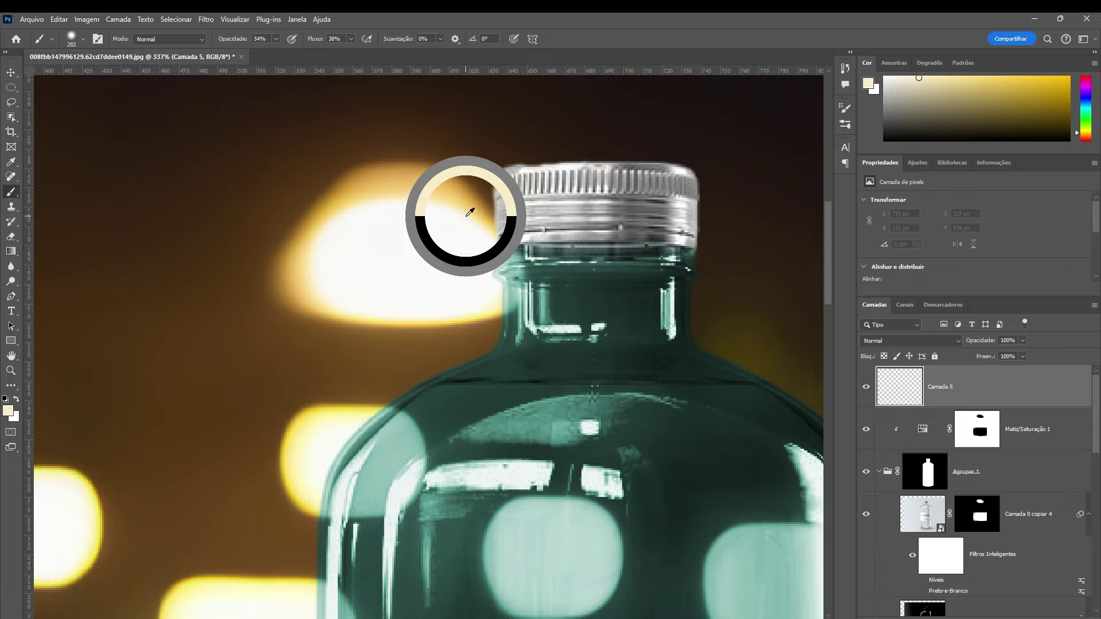
pyautogui.moveTo(470, 241); pyautogui.dragTo(442, 240)
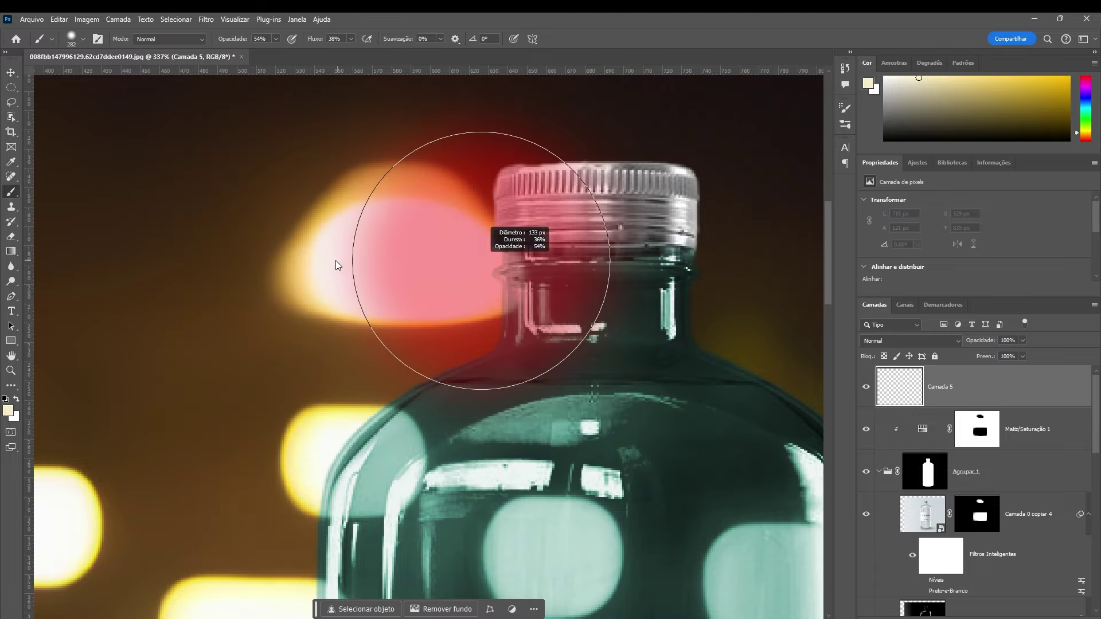
# Load the bottle outline as a selection and paint warm light along its shoulder and neck at 72 px.
pyautogui.keyDown('ctrl'); pyautogui.click(937, 482); pyautogui.keyUp('ctrl')
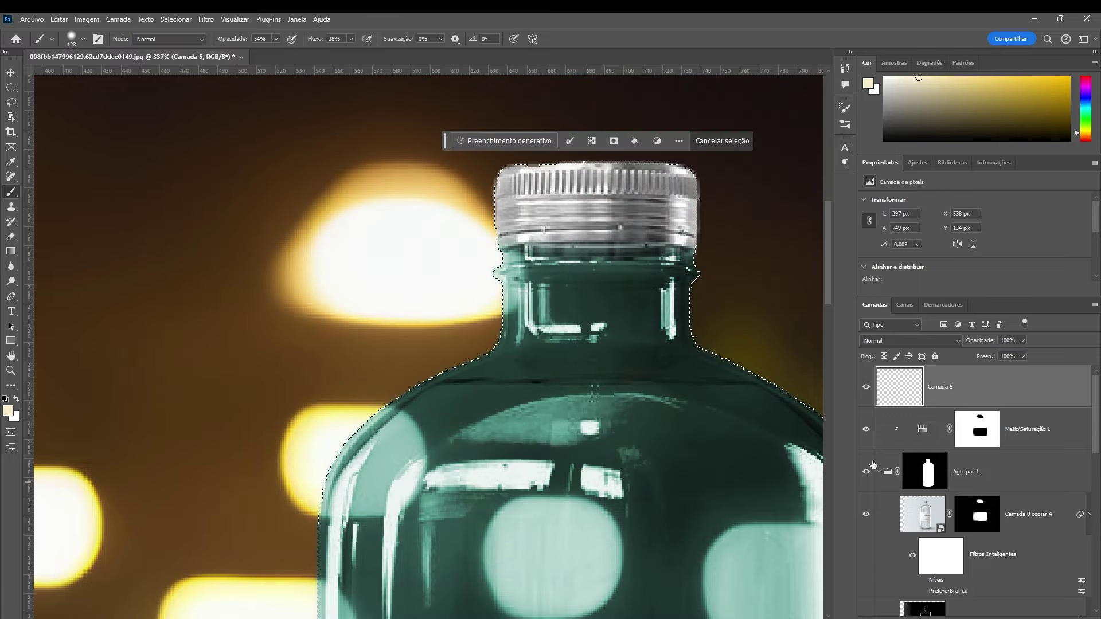
pyautogui.moveTo(425, 281); pyautogui.dragTo(372, 279)
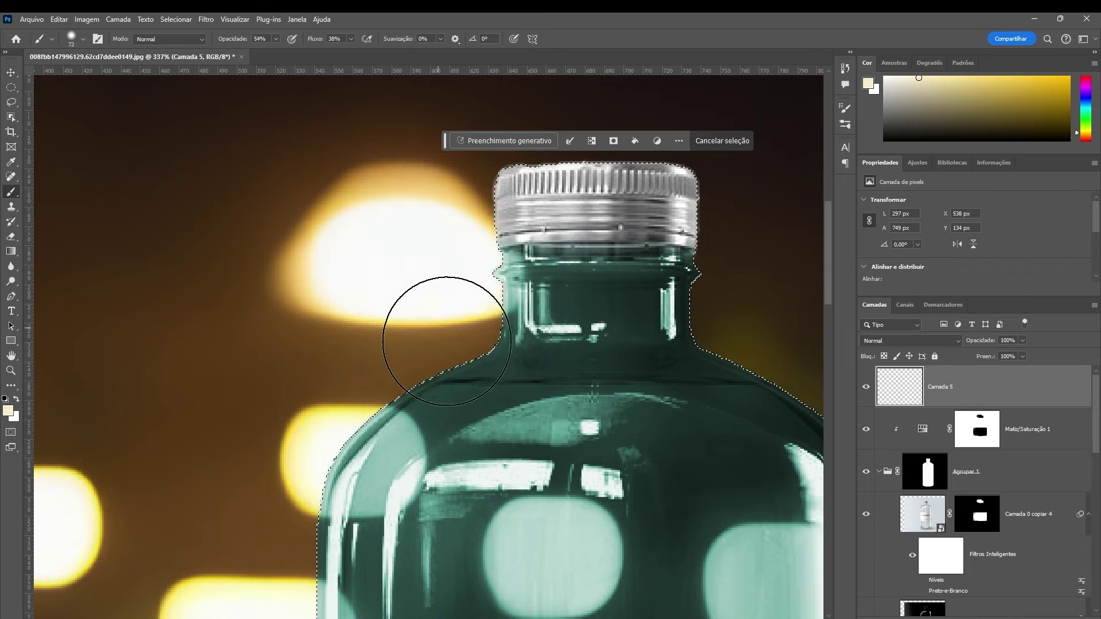
pyautogui.moveTo(431, 358); pyautogui.dragTo(457, 204)
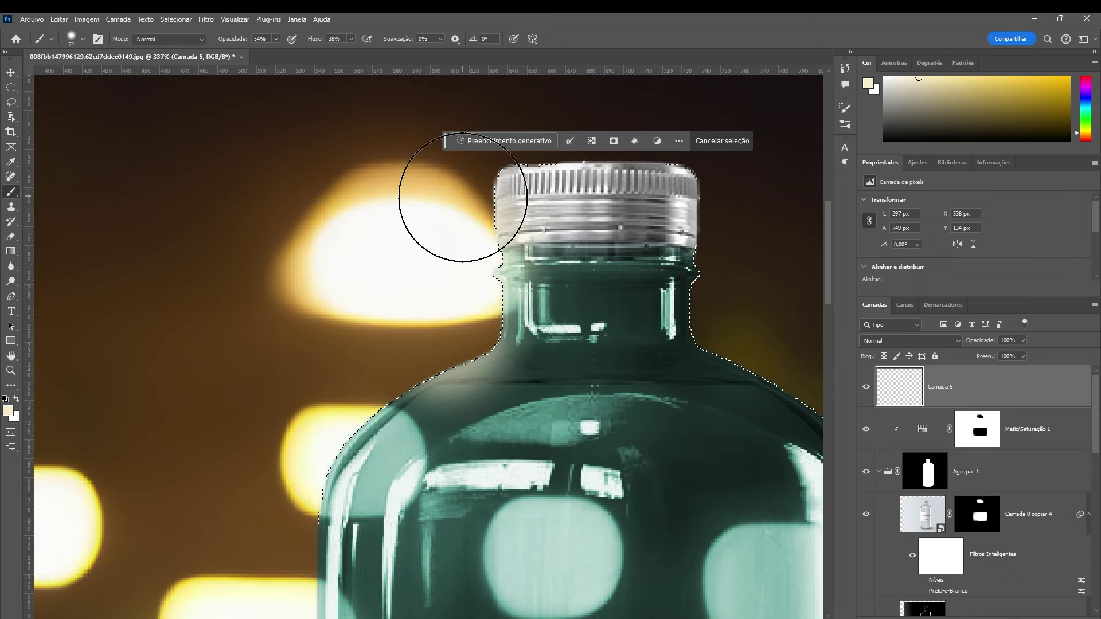
pyautogui.keyDown('alt'); pyautogui.scroll(-3, 430, 292); pyautogui.keyUp('alt')
pyautogui.keyDown('alt'); pyautogui.scroll(-1, 393, 327); pyautogui.keyUp('alt')
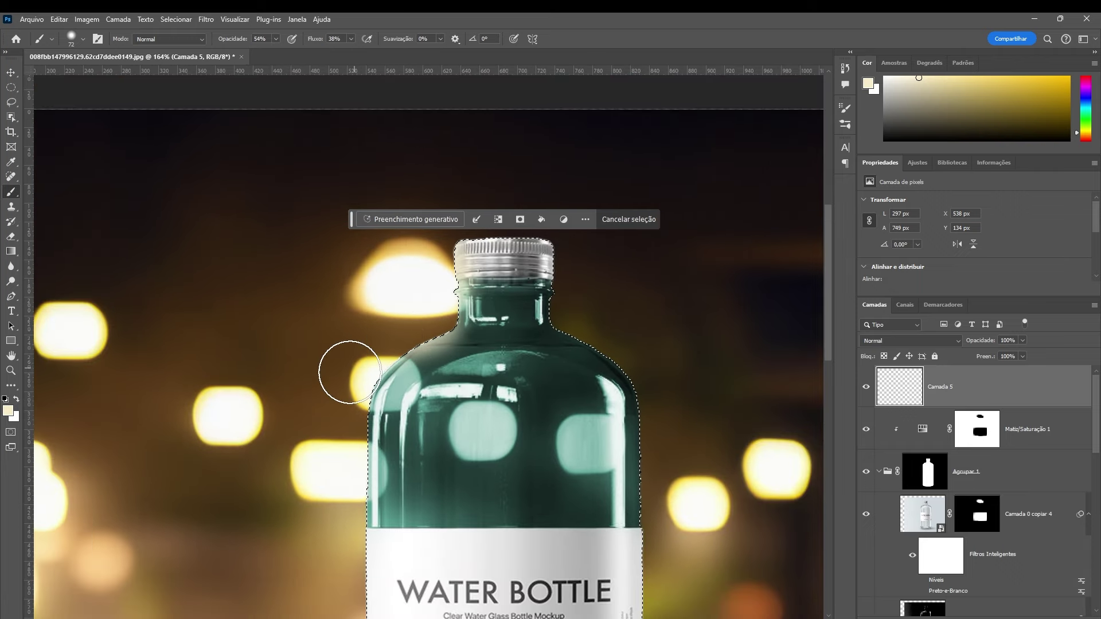
pyautogui.moveTo(699, 393); pyautogui.dragTo(484, 399)
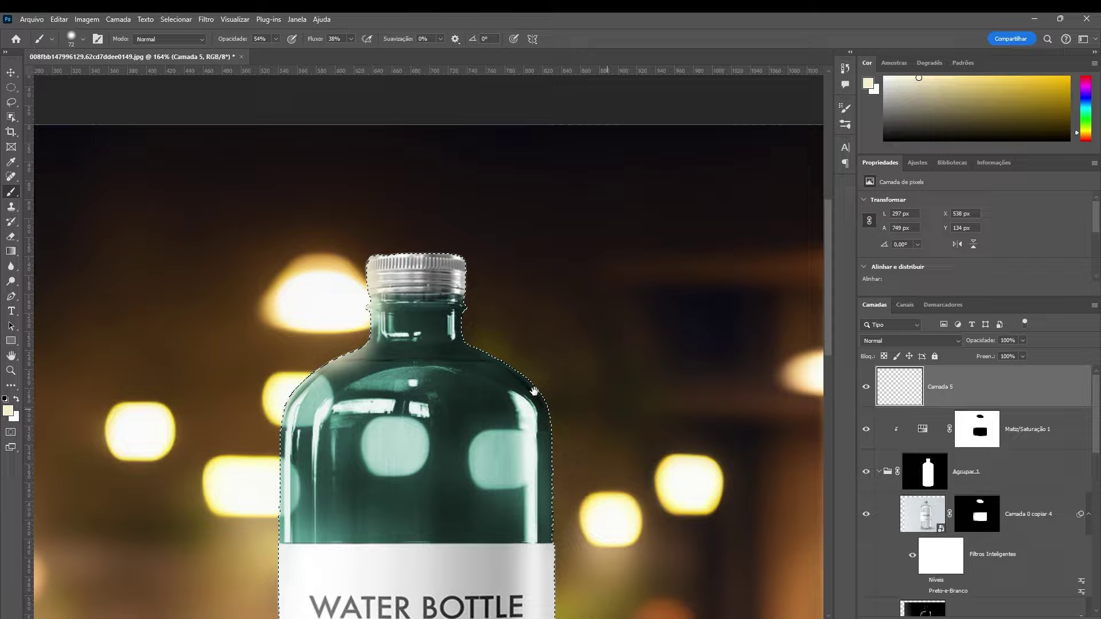
pyautogui.keyDown('alt'); pyautogui.scroll(2, 366, 313); pyautogui.keyUp('alt')
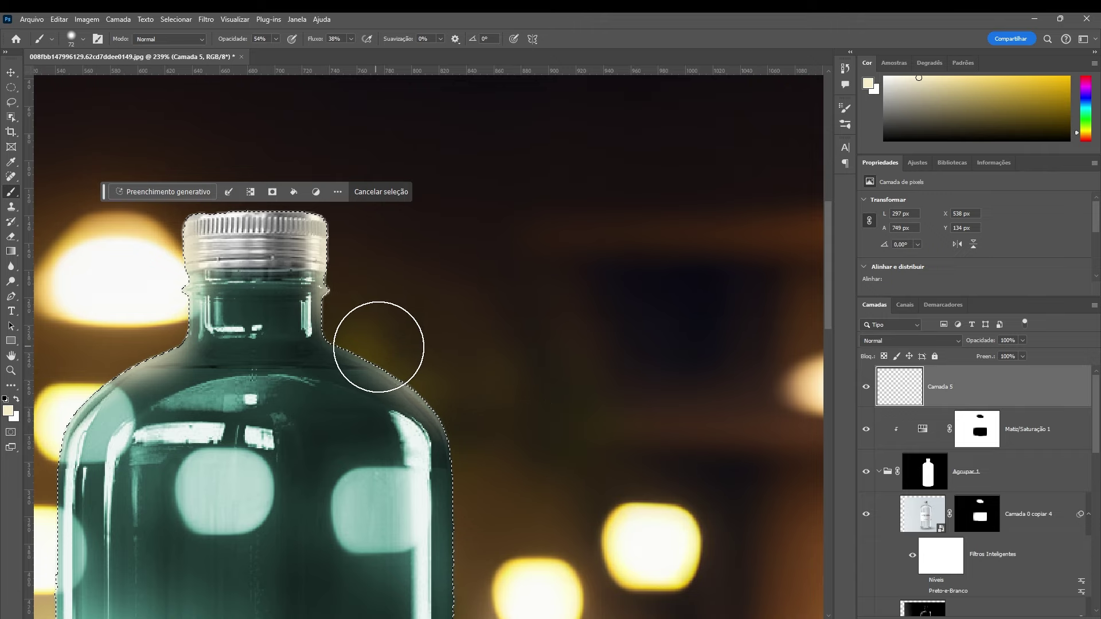
pyautogui.scroll(-3, 501, 287)
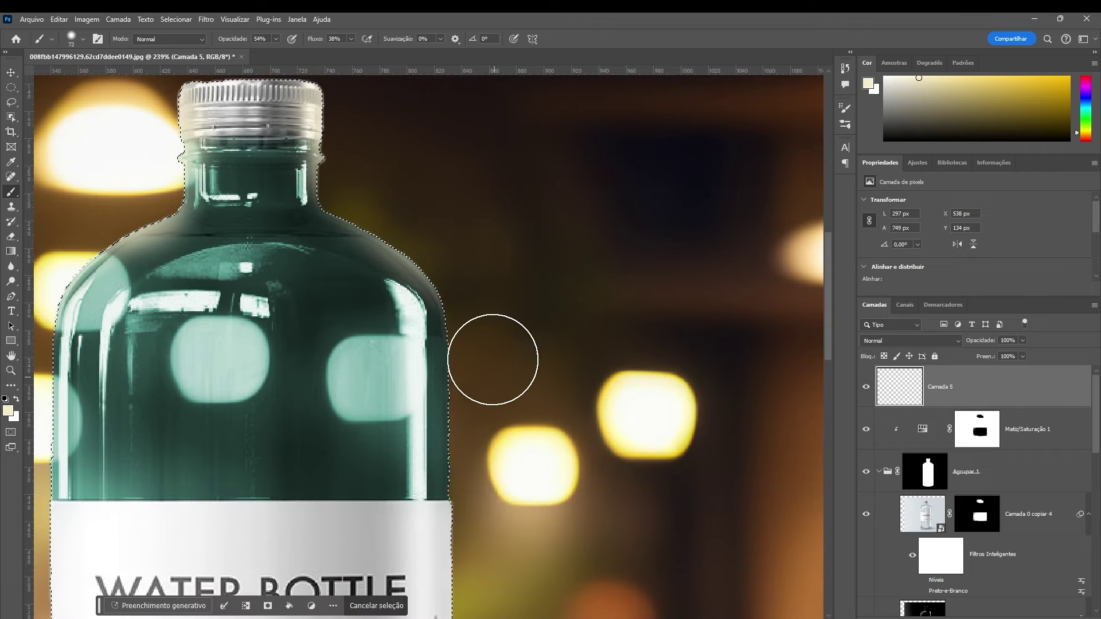
pyautogui.scroll(-5, 492, 474)
pyautogui.scroll(-1, 554, 271)
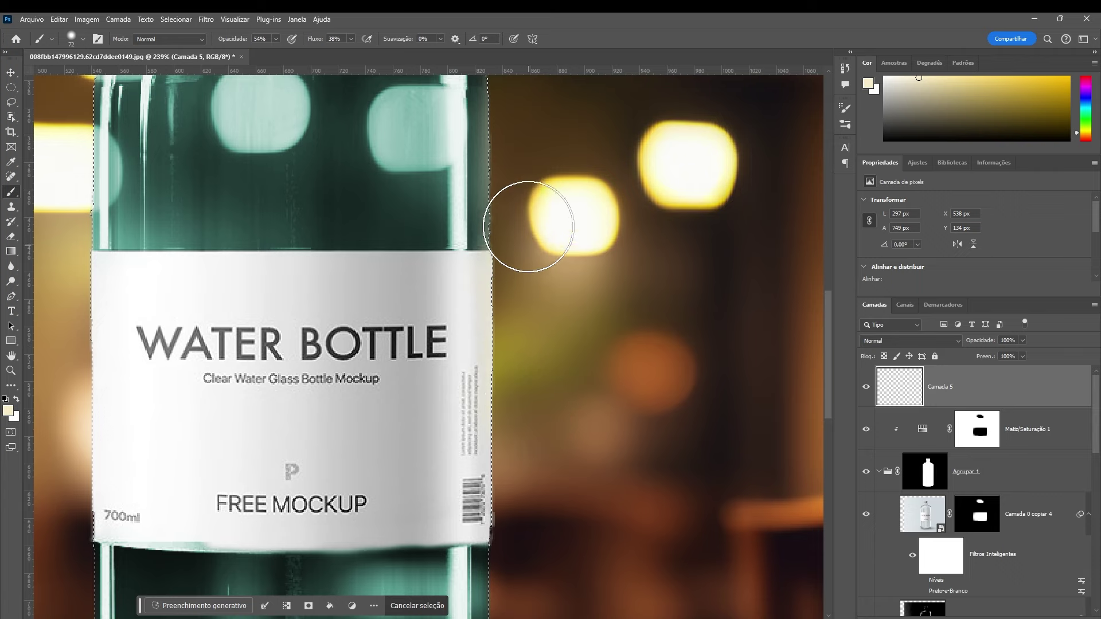
pyautogui.scroll(3, 531, 172)
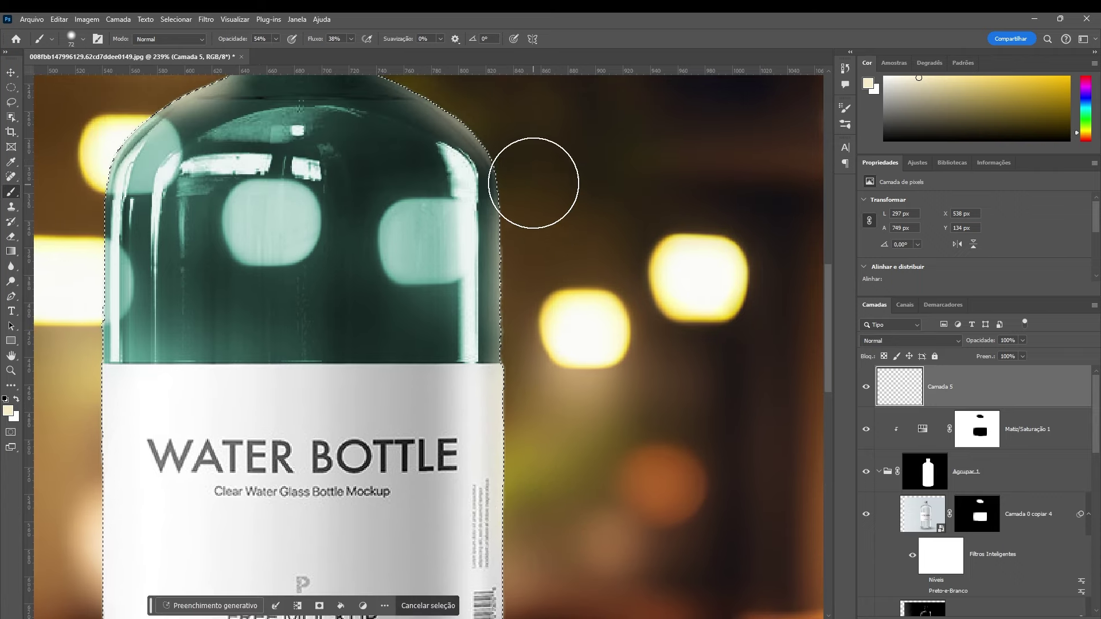
# Resize the brush to about 190 px and switch the painting colour to white.
pyautogui.moveTo(533, 183); pyautogui.dragTo(520, 175)
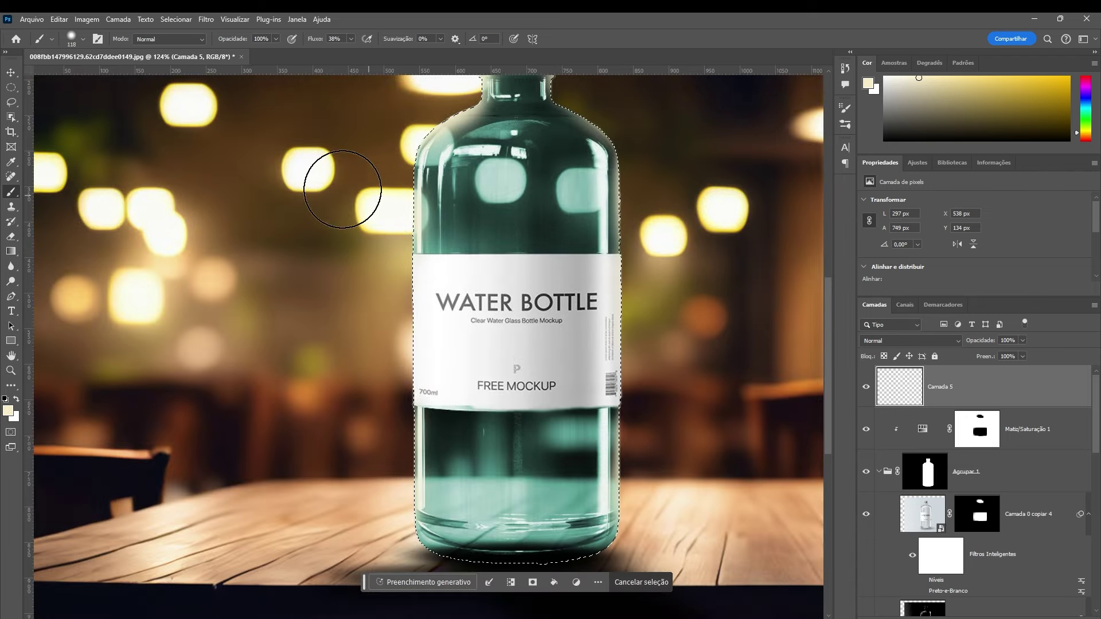
pyautogui.moveTo(383, 246); pyautogui.dragTo(408, 247)
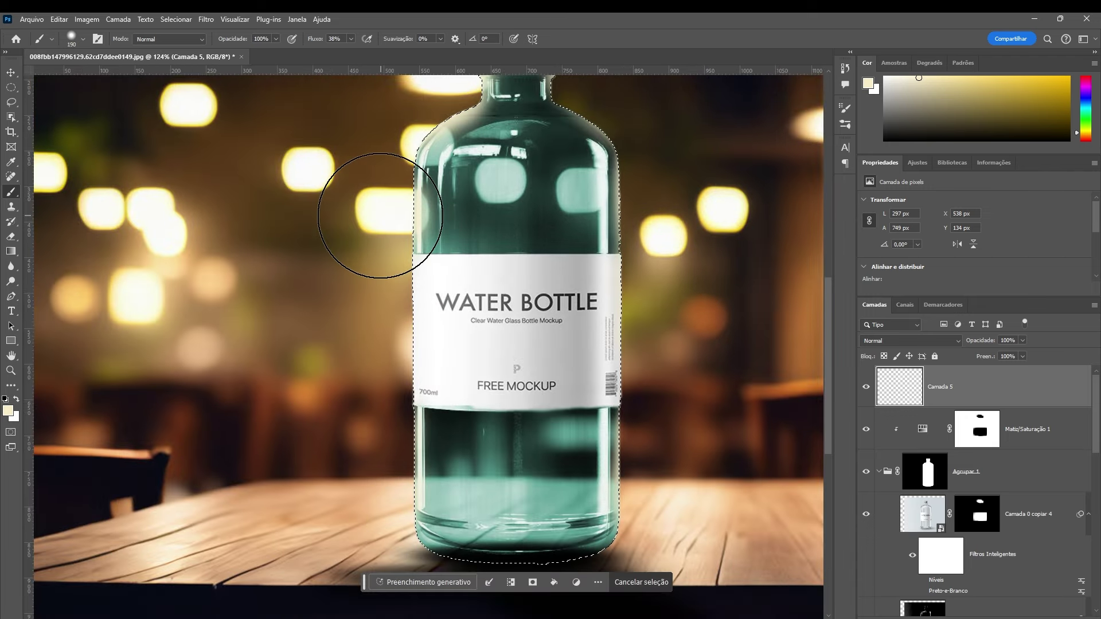
pyautogui.scroll(-5, 330, 343)
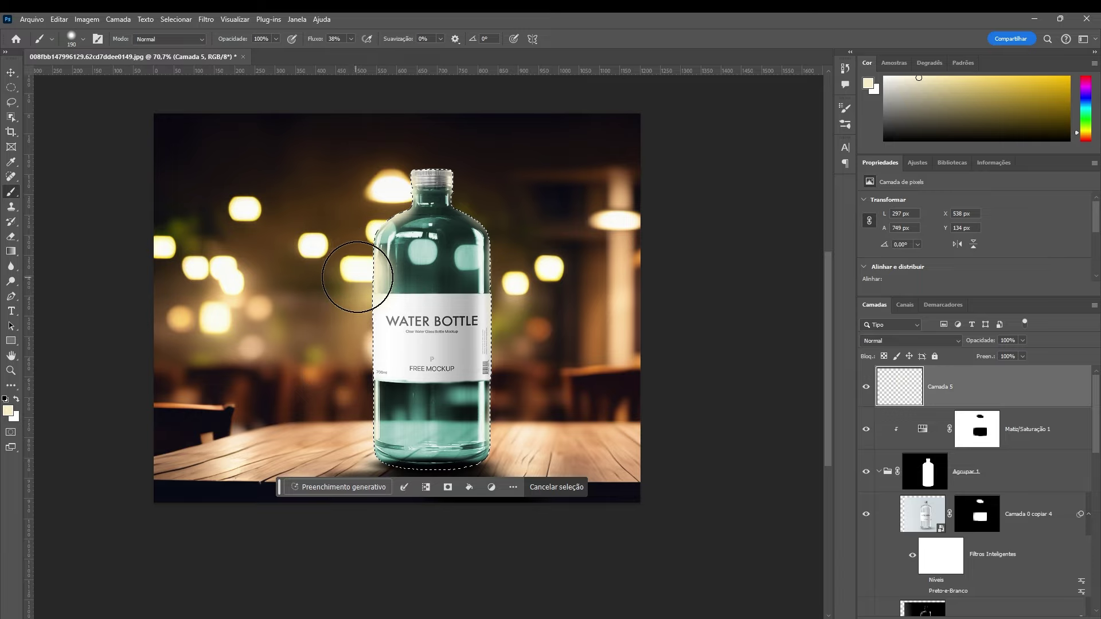
pyautogui.scroll(3, 344, 318)
pyautogui.press('x')
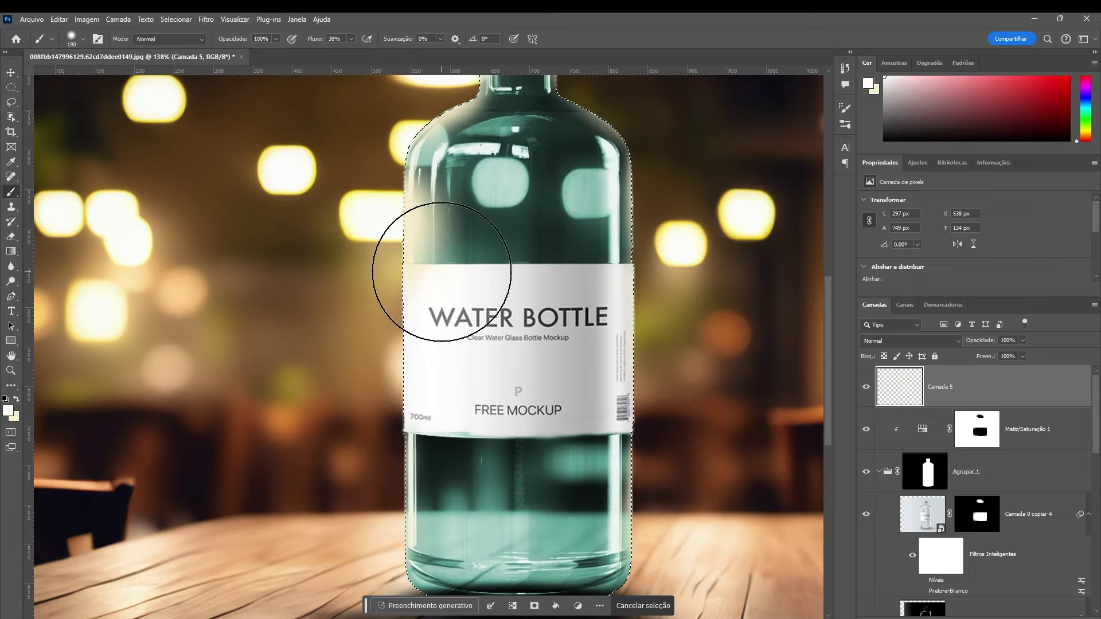
pyautogui.scroll(-3, 394, 259)
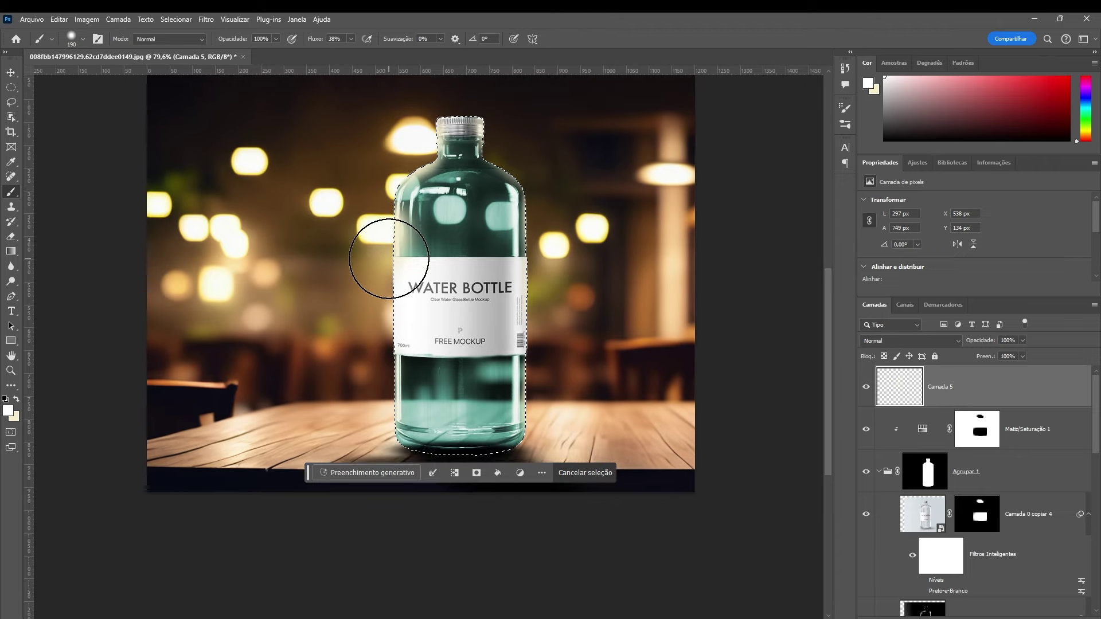
pyautogui.moveTo(426, 302); pyautogui.dragTo(457, 347)
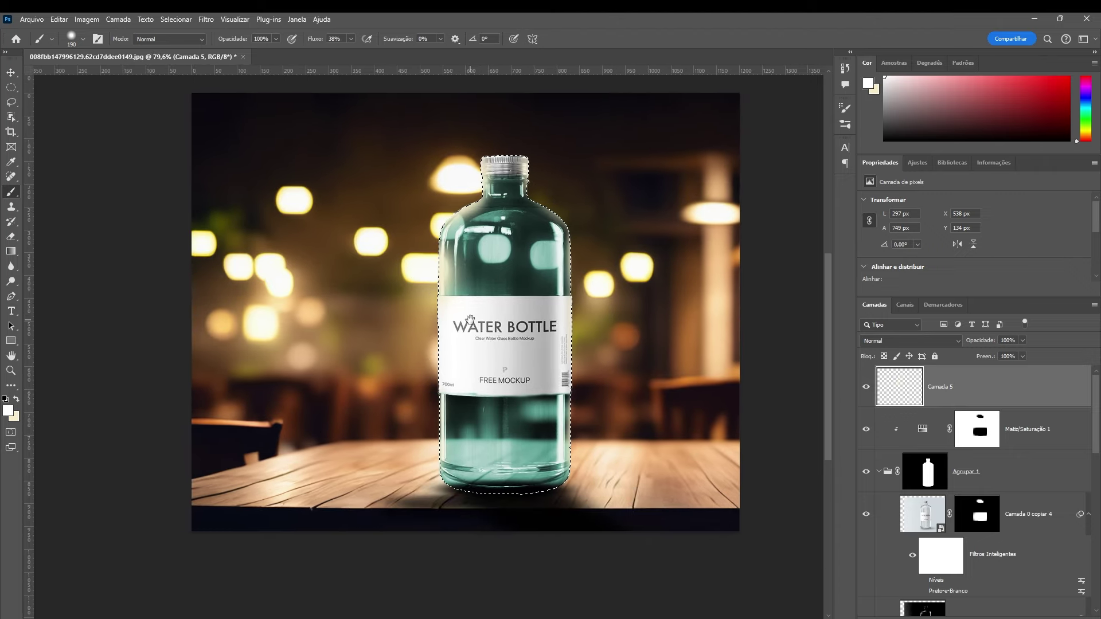
pyautogui.scroll(2, 573, 344)
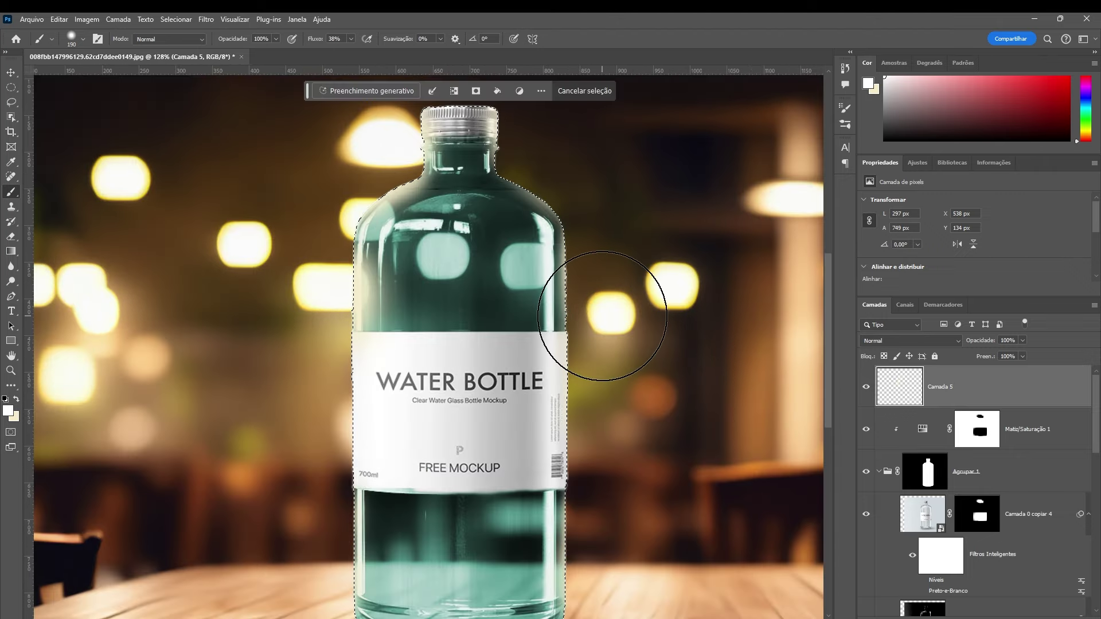
pyautogui.scroll(-2, 573, 303)
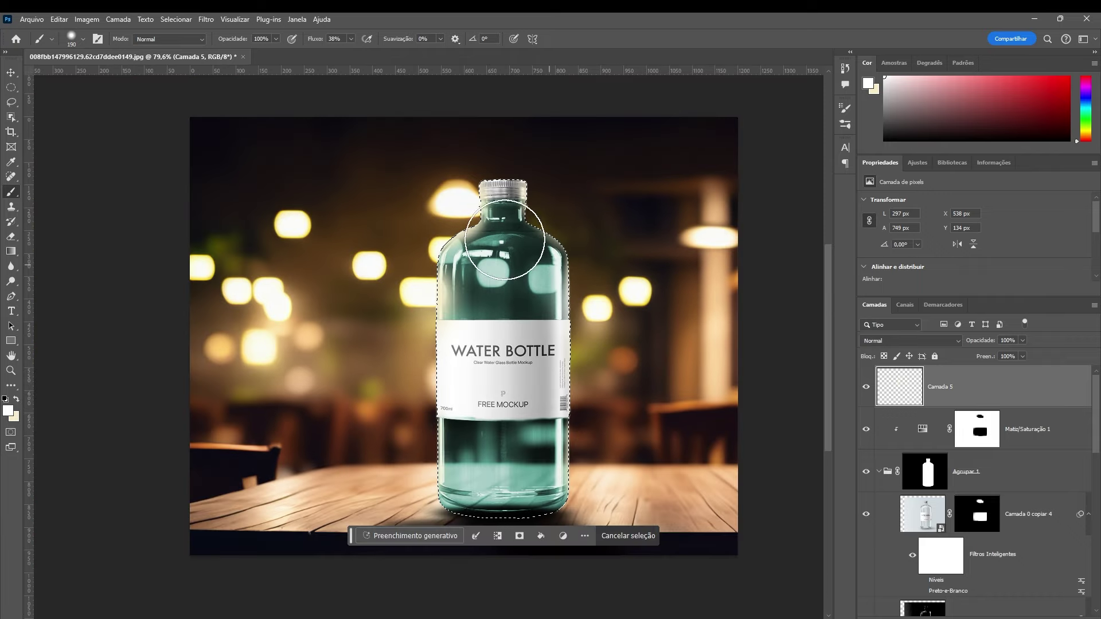
pyautogui.hotkey('ctrl', 'd')
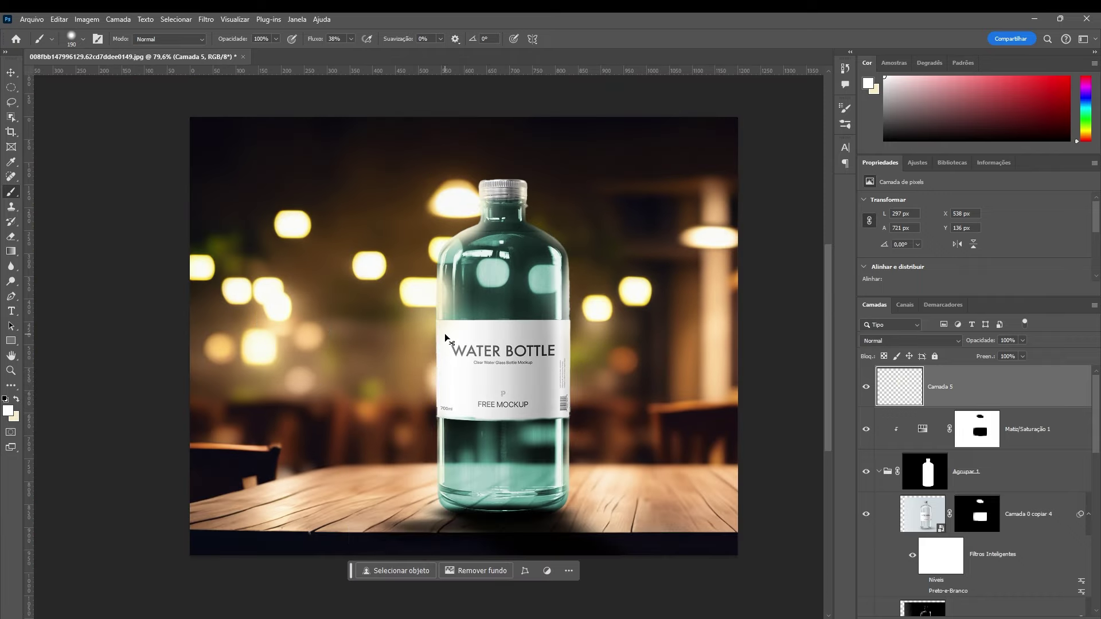
pyautogui.scroll(1, 430, 431)
pyautogui.scroll(1, 441, 453)
pyautogui.scroll(1, 455, 482)
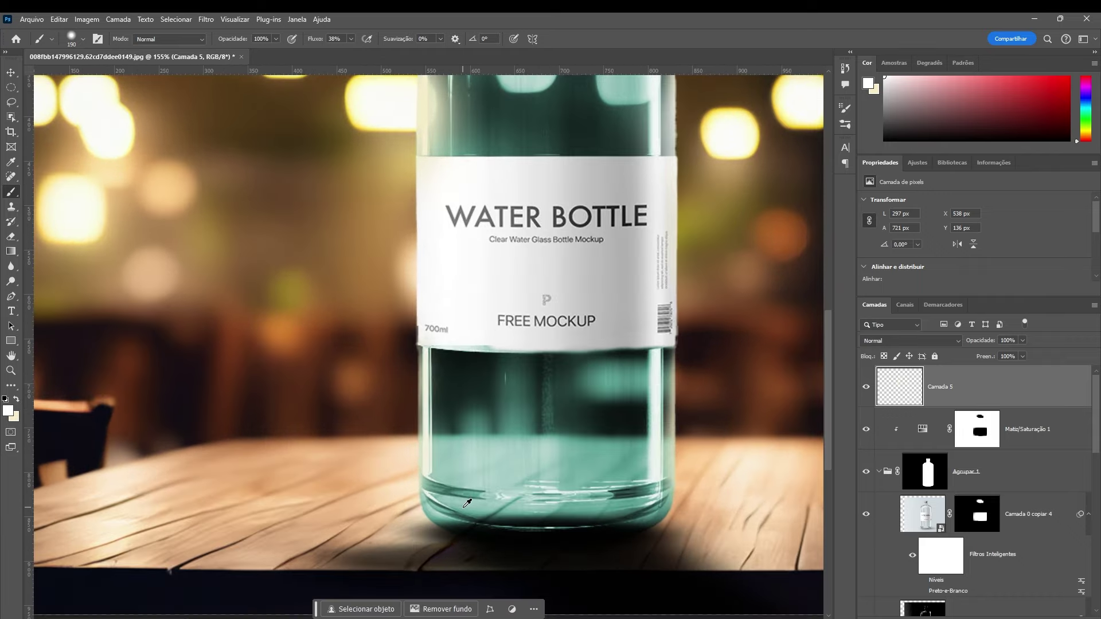
pyautogui.scroll(-2, 468, 506)
pyautogui.scroll(-1, 468, 506)
pyautogui.scroll(2, 482, 459)
pyautogui.scroll(1, 499, 401)
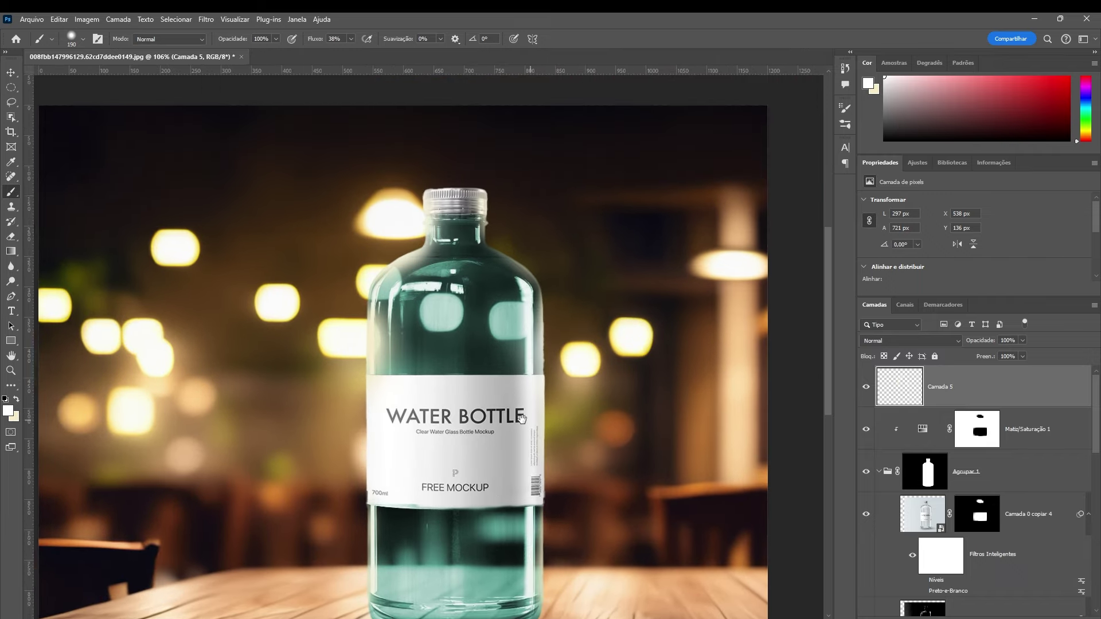
pyautogui.scroll(-1, 513, 347)
pyautogui.scroll(-2, 516, 344)
pyautogui.scroll(-1, 513, 373)
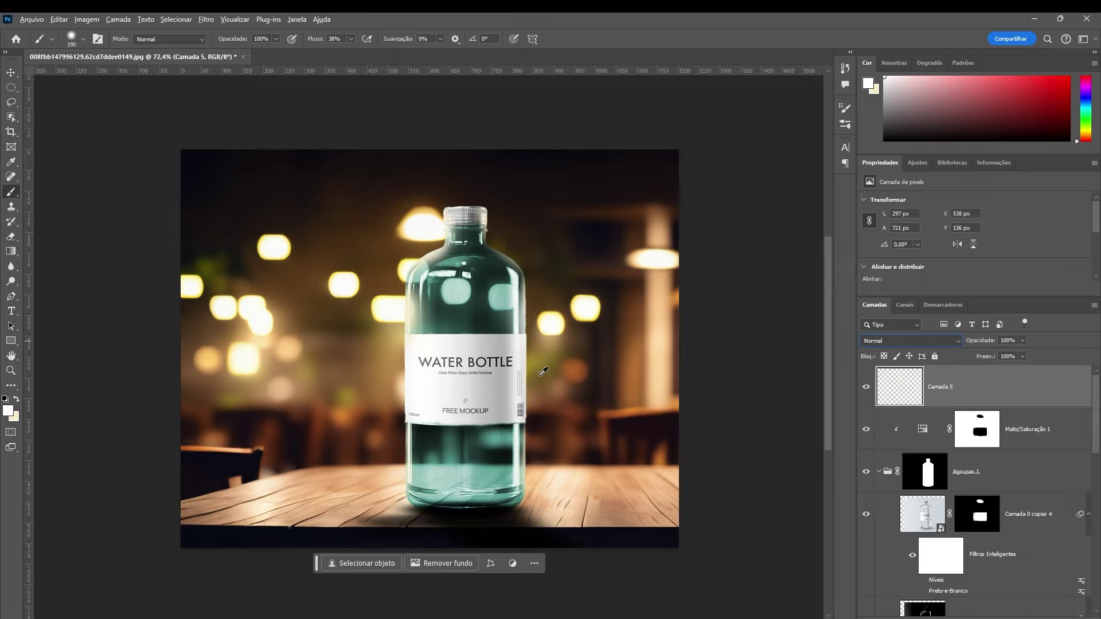
pyautogui.scroll(-1, 828, 318)
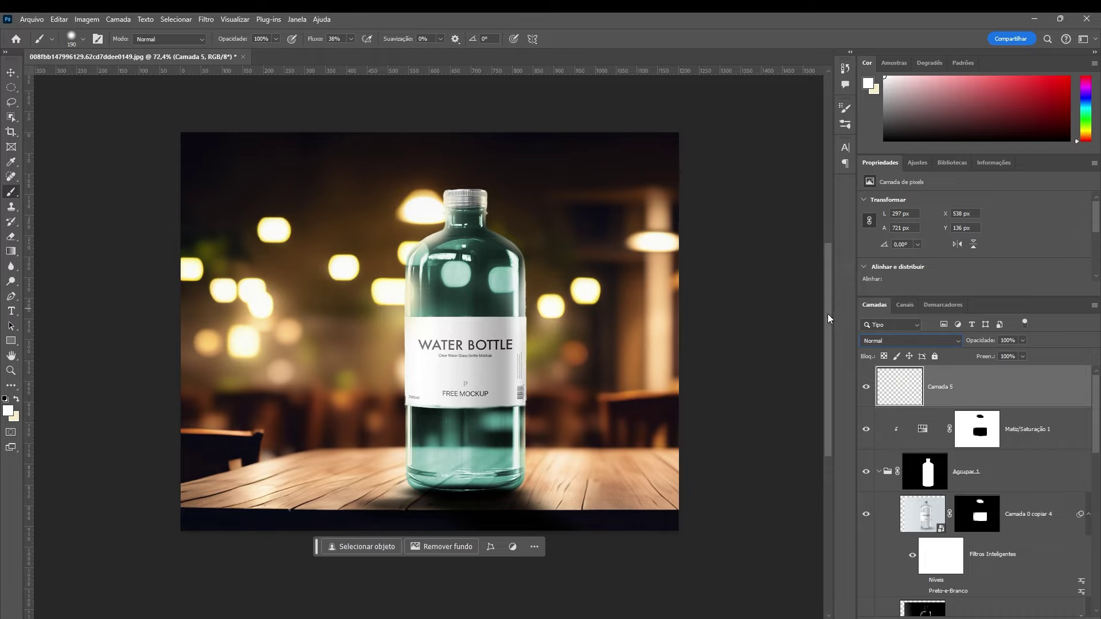